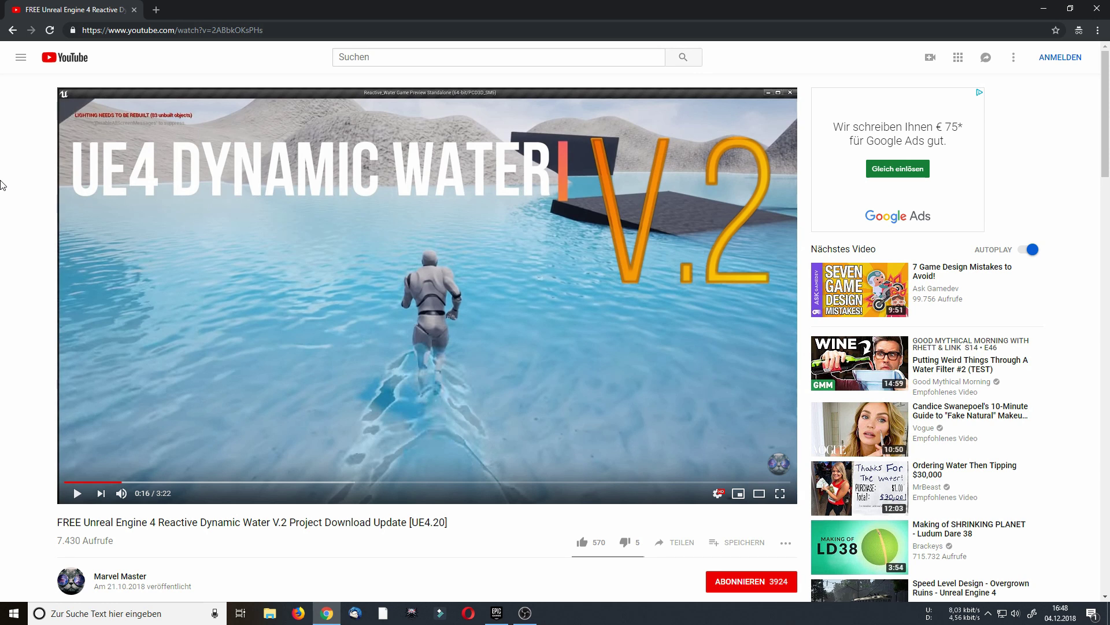
Step: Follow the goo.gl DOWNLOAD LINK in the video description to the Marvelmaster Share Drive folder
{"action": "scroll", "coordinate": [2, 185], "scroll_direction": "down", "scroll_amount": 8}
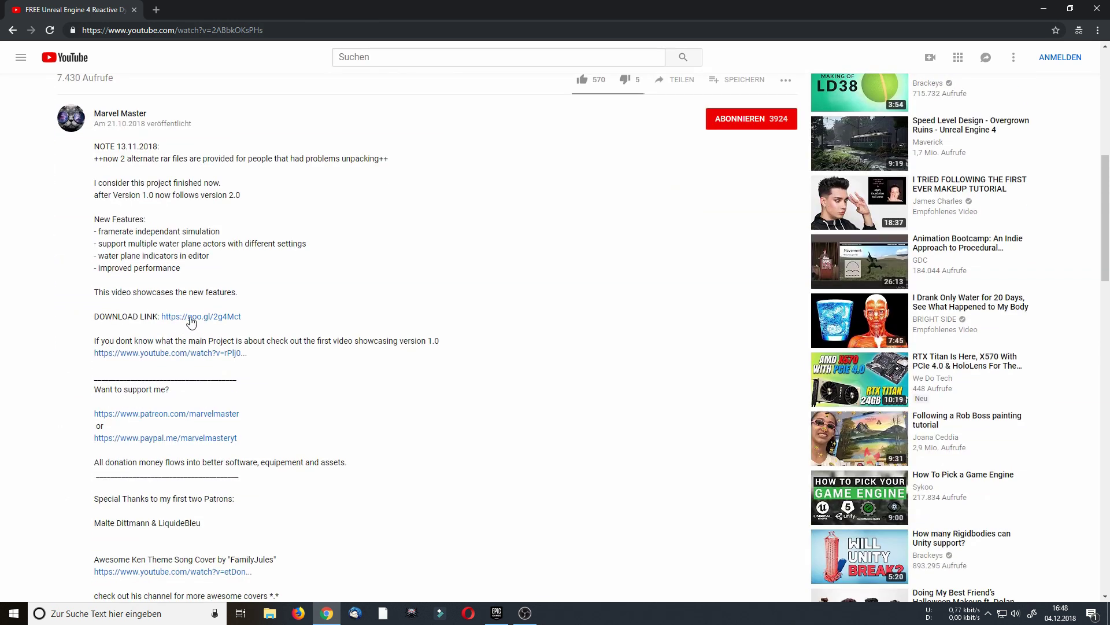
{"action": "left_click", "coordinate": [190, 317]}
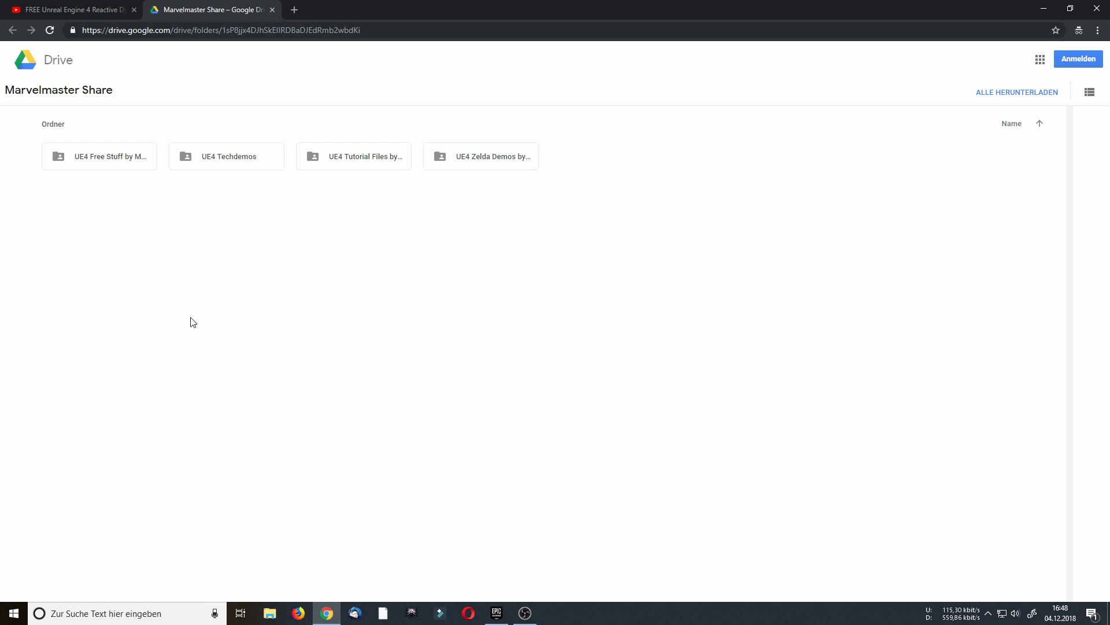
Step: From UE4 Free Stuff by Marvelmaster > Reactive_Dynamic_Water, download the Reactive_Water_V2_4-20 .rar archive
{"action": "double_click", "coordinate": [91, 166]}
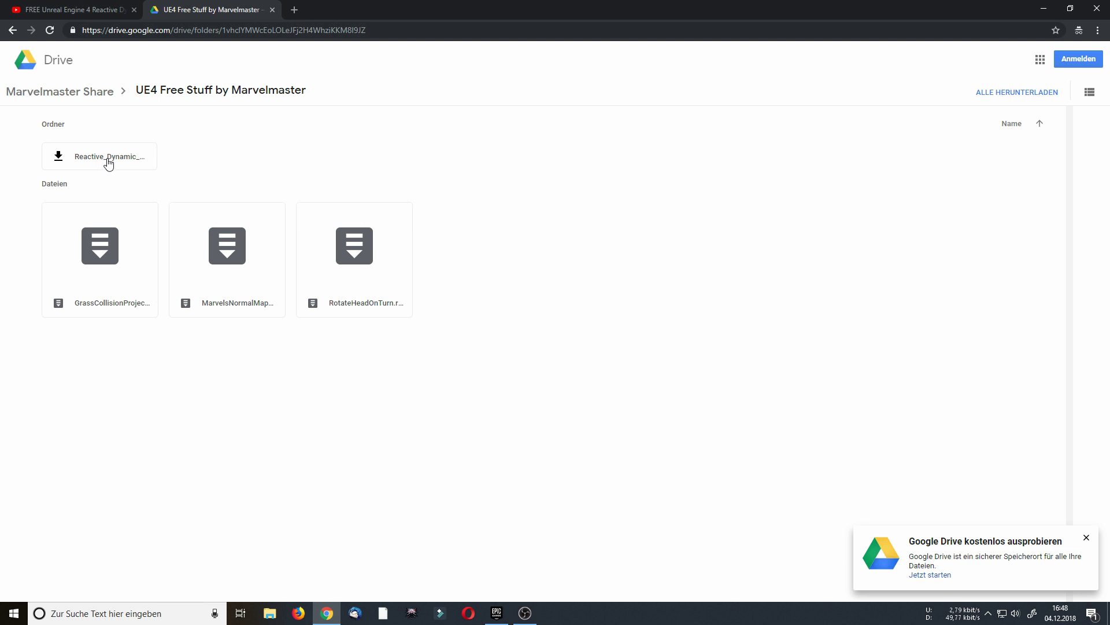
{"action": "double_click", "coordinate": [107, 164]}
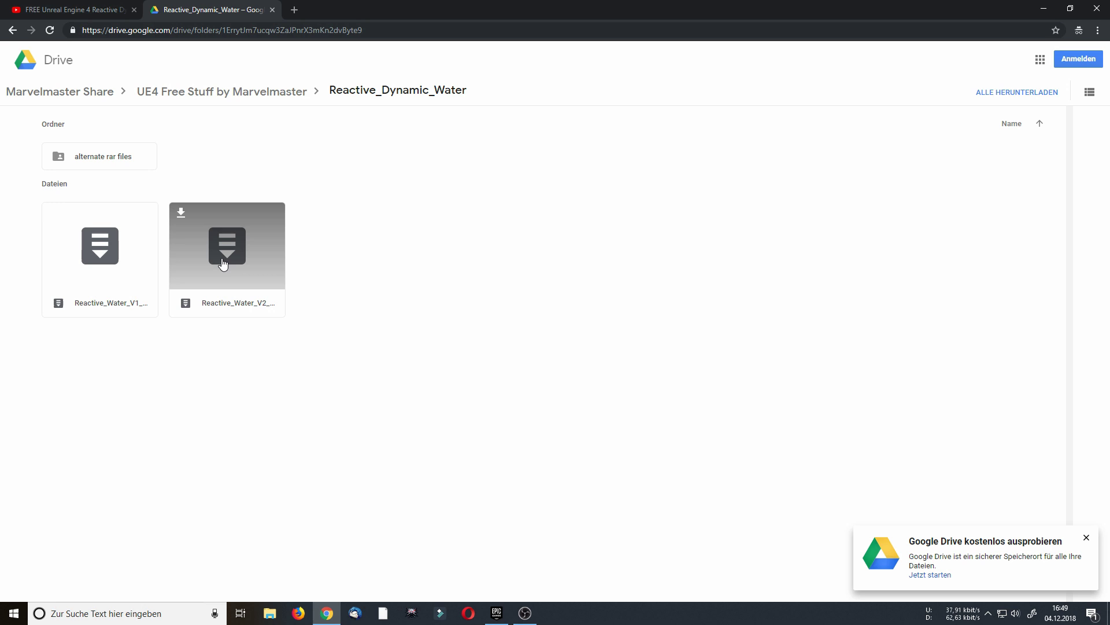
{"action": "double_click", "coordinate": [223, 264]}
{"action": "left_click", "coordinate": [539, 341]}
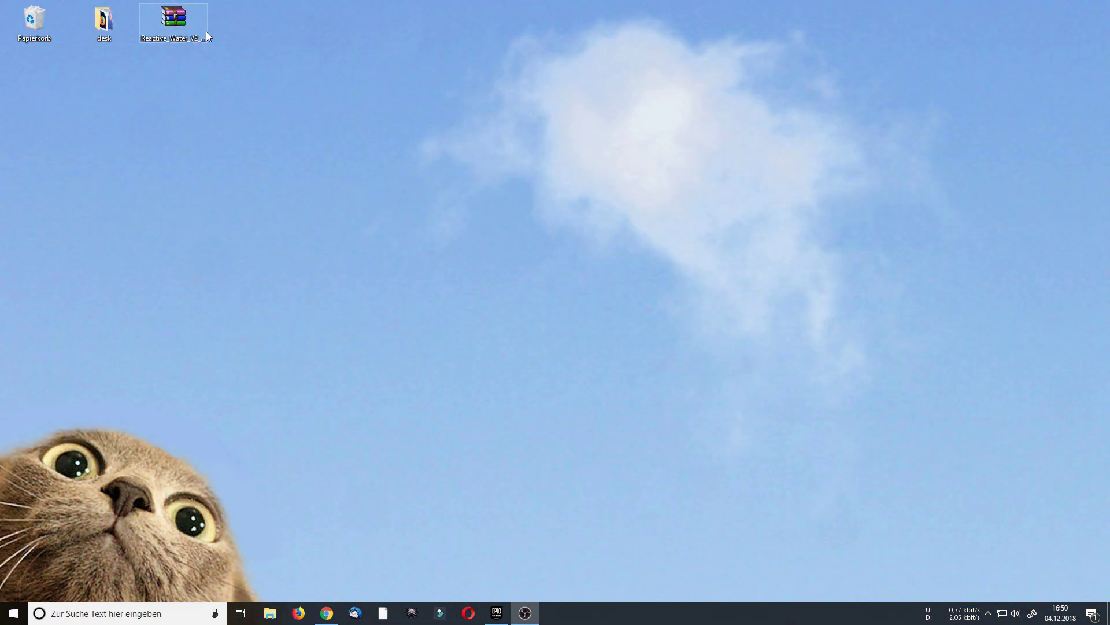
Step: Extract the Reactive_Water_V2_4-20 folder from the archive onto the desktop and close WinRAR
{"action": "double_click", "coordinate": [203, 30]}
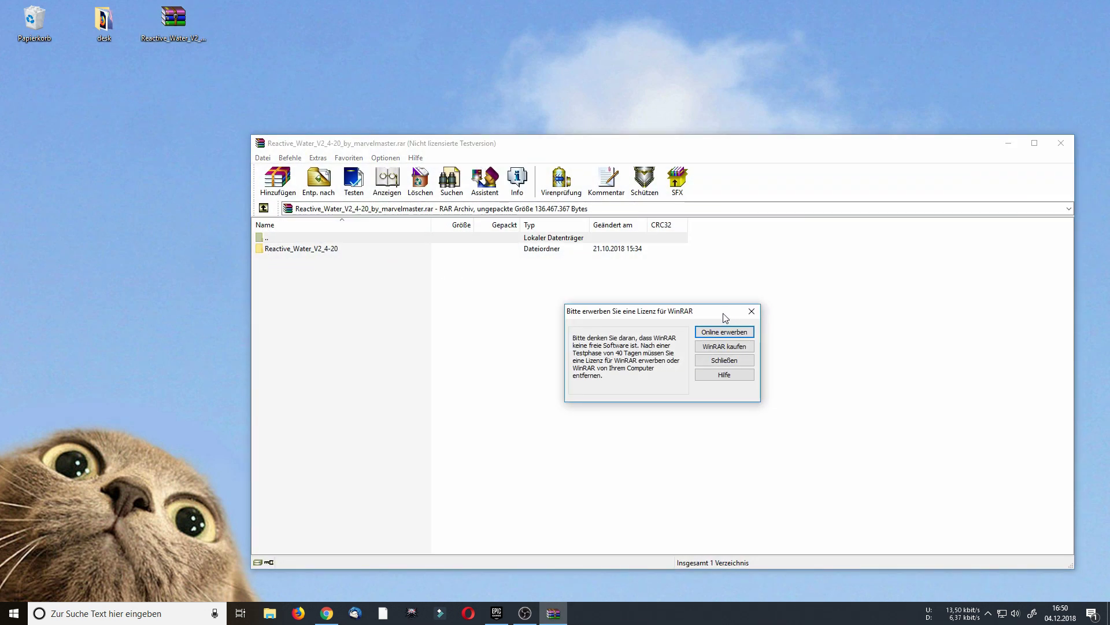
{"action": "key", "text": "Escape"}
{"action": "left_click_drag", "start_coordinate": [398, 251], "coordinate": [258, 36]}
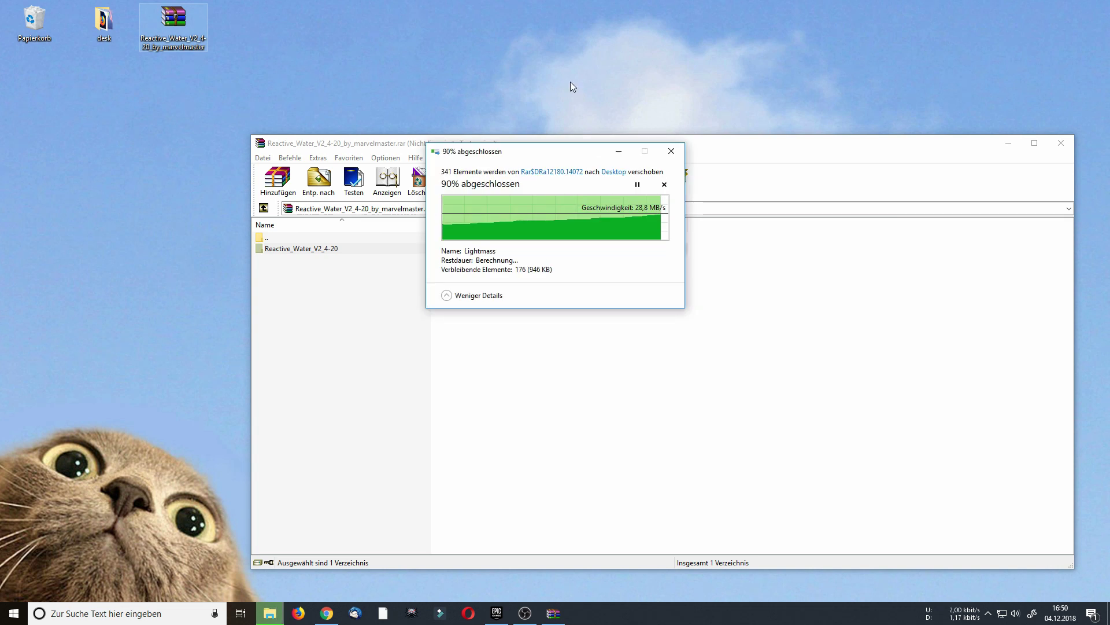
{"action": "left_click", "coordinate": [1061, 143]}
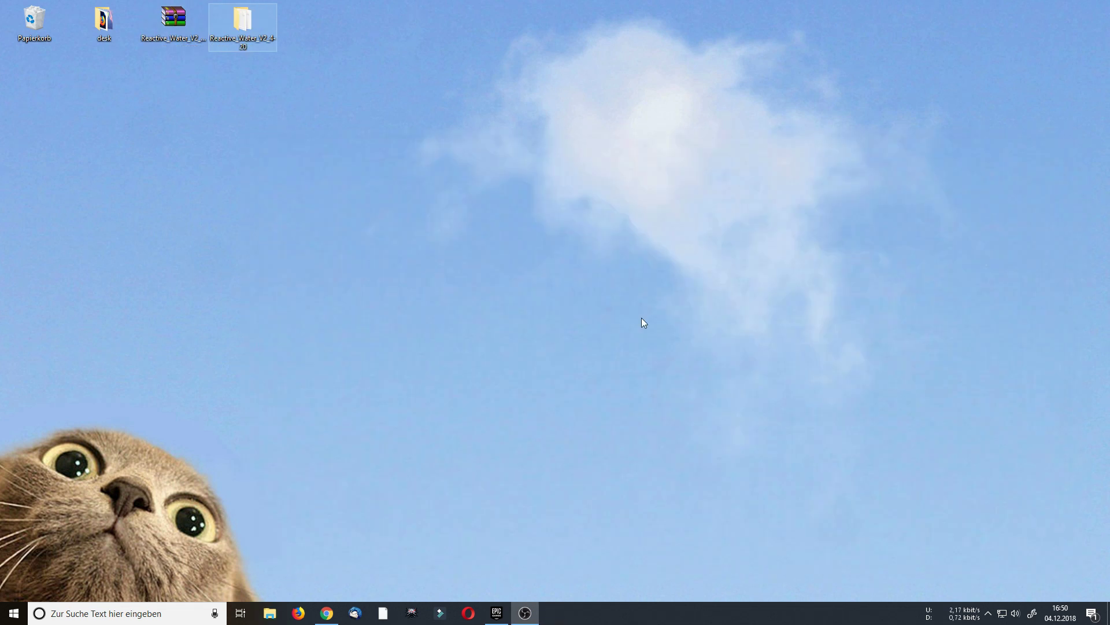
Step: Launch Unreal Engine 4.20.3 and create a Third Person template project named MyProject
{"action": "left_click", "coordinate": [503, 615]}
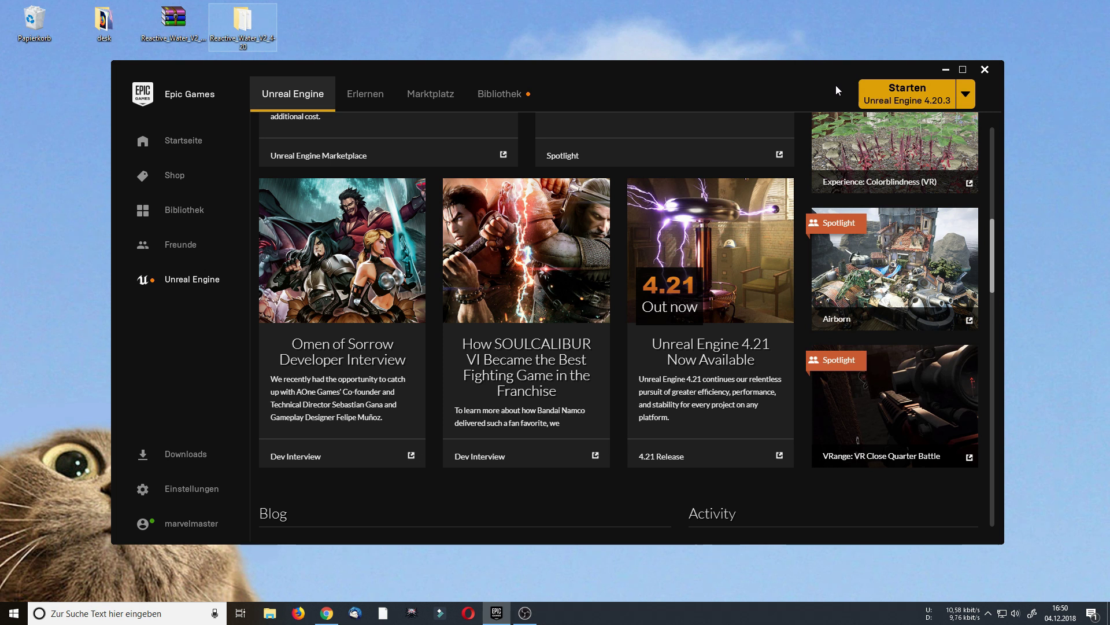
{"action": "left_click", "coordinate": [899, 104]}
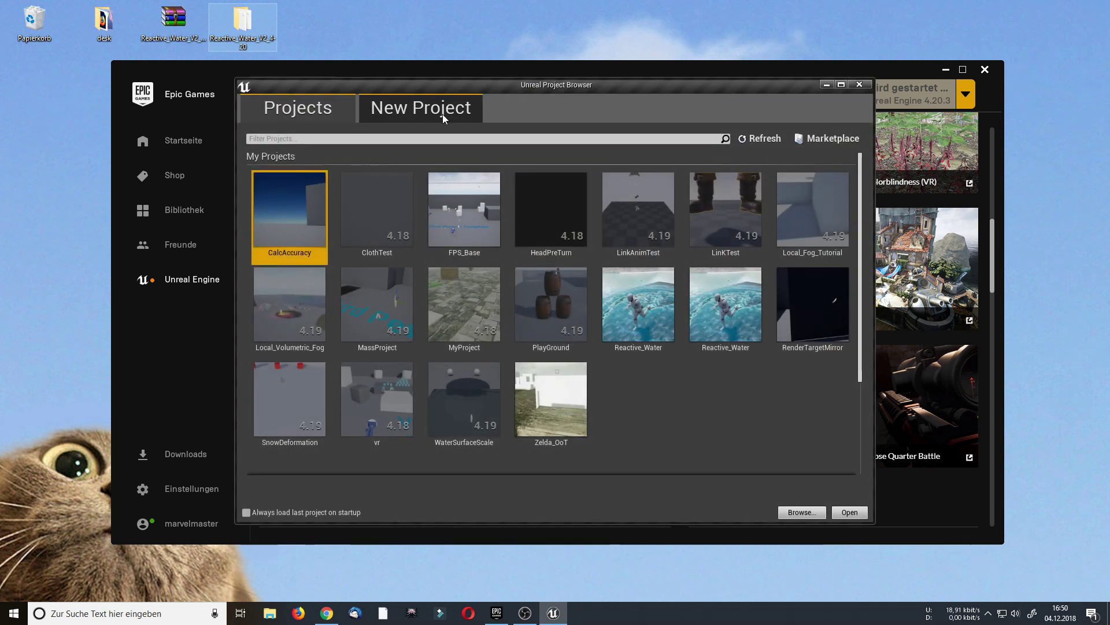
{"action": "left_click", "coordinate": [421, 113]}
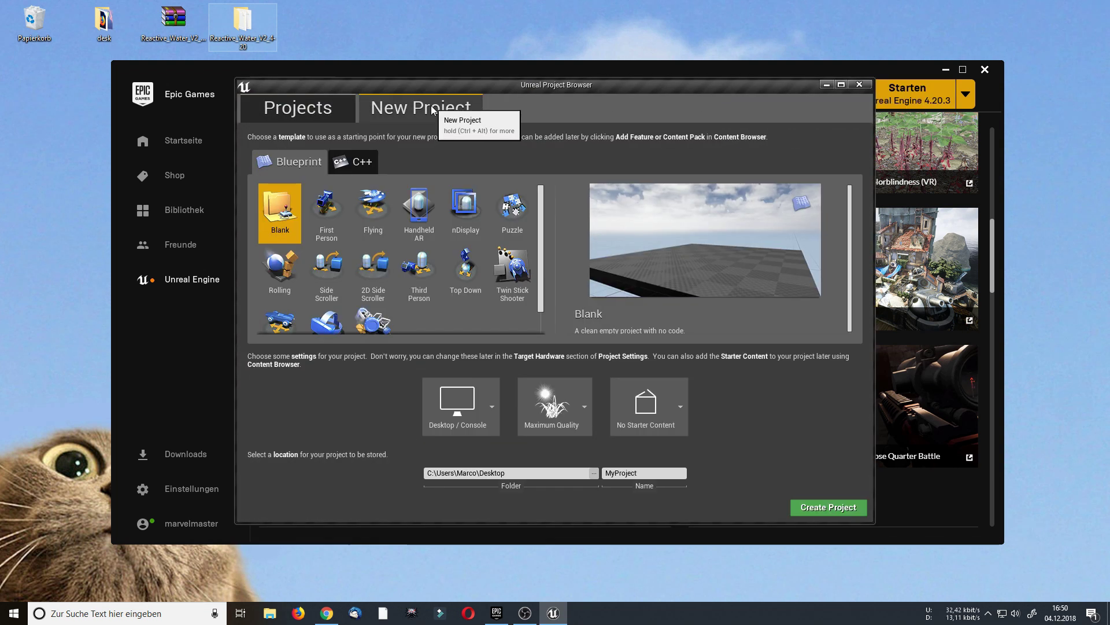
{"action": "left_click", "coordinate": [417, 270]}
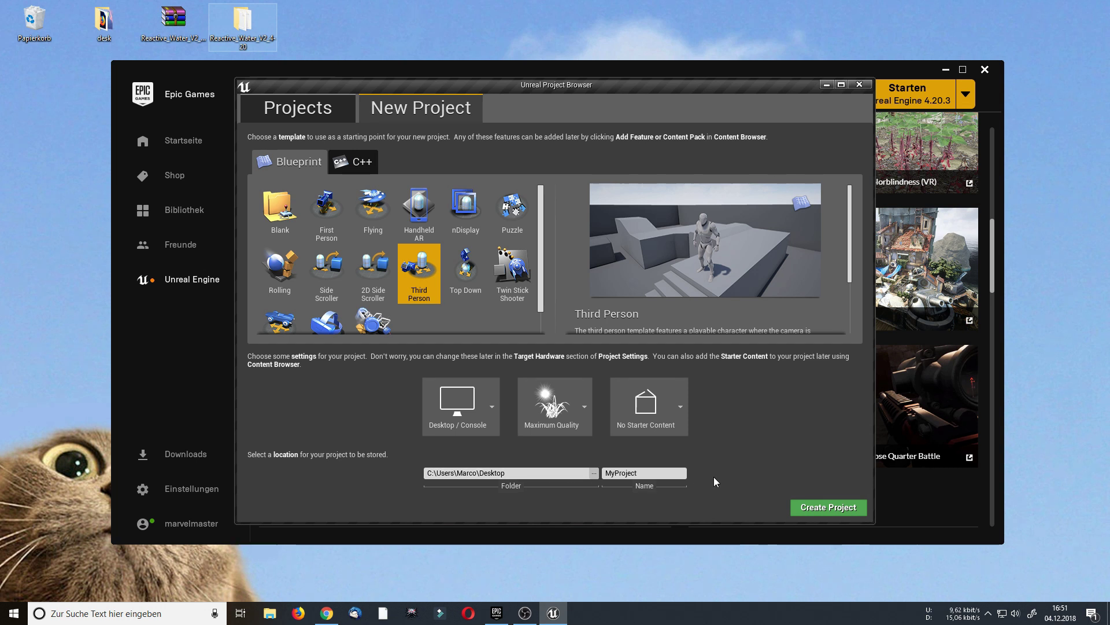
{"action": "left_click", "coordinate": [832, 508]}
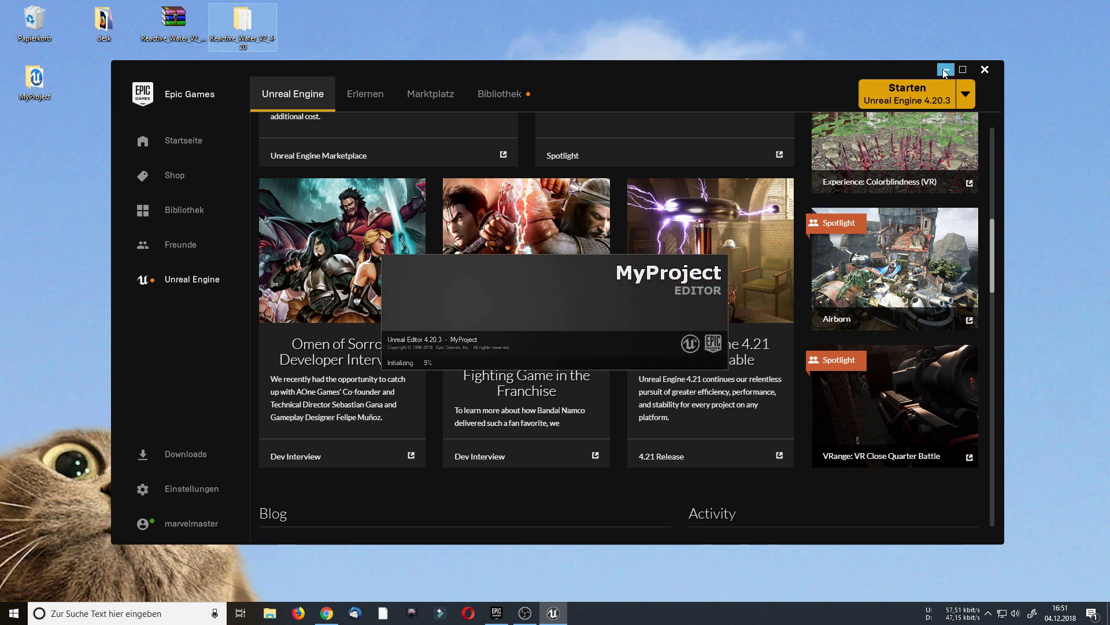
Step: Play ThirdPersonExampleMap, run the character forward and back, then stop and zoom out
{"action": "left_click", "coordinate": [946, 70]}
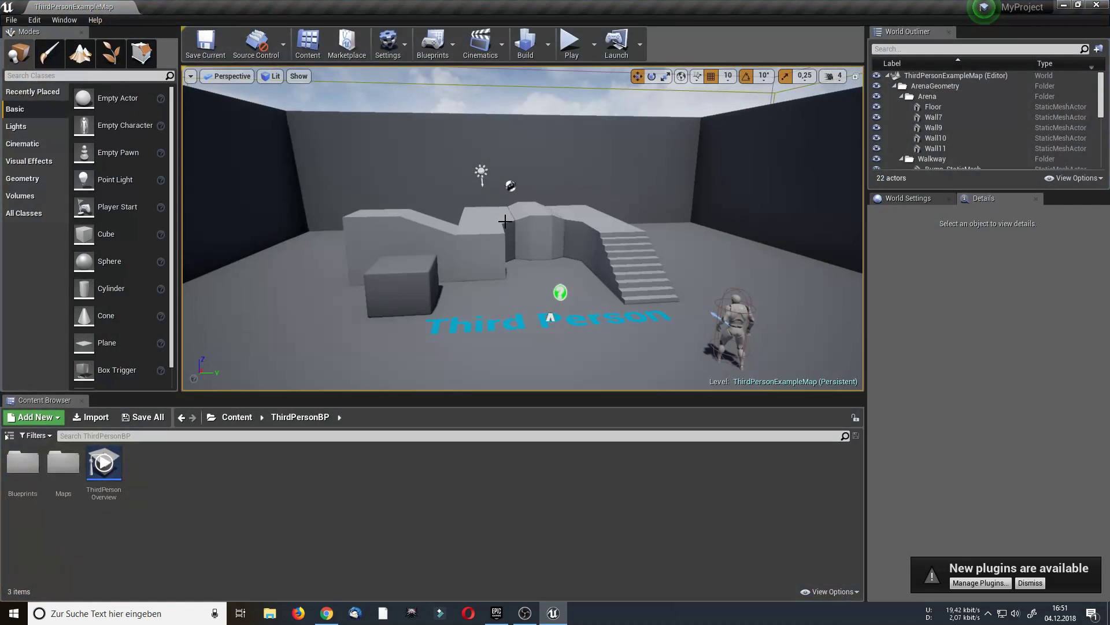
{"action": "left_click", "coordinate": [571, 43]}
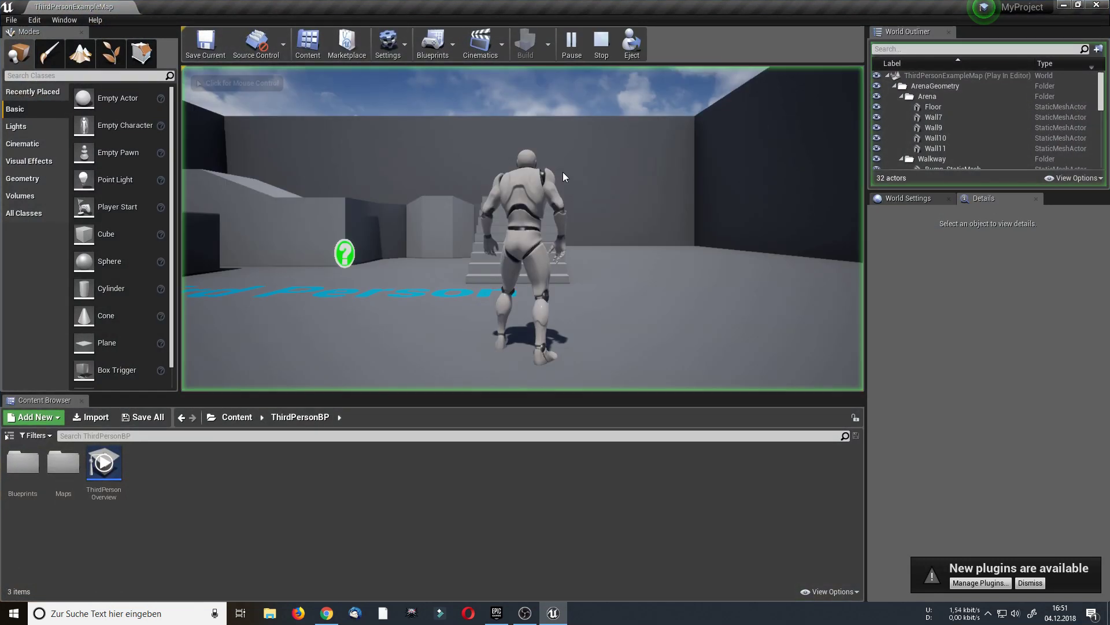
{"action": "key", "text": "w"}
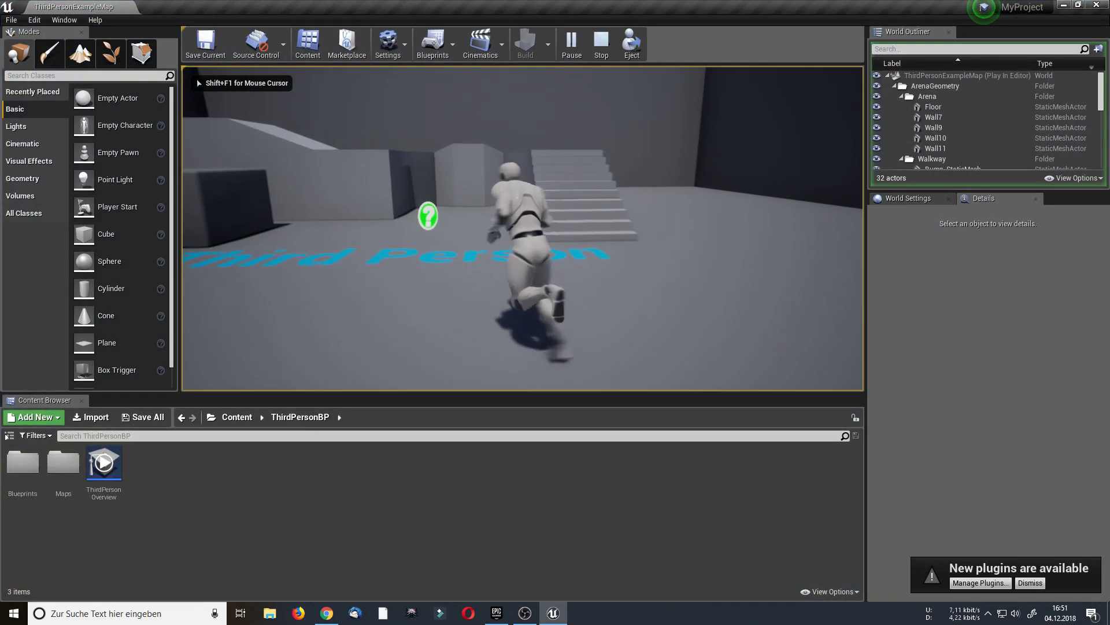
{"action": "key", "text": "s"}
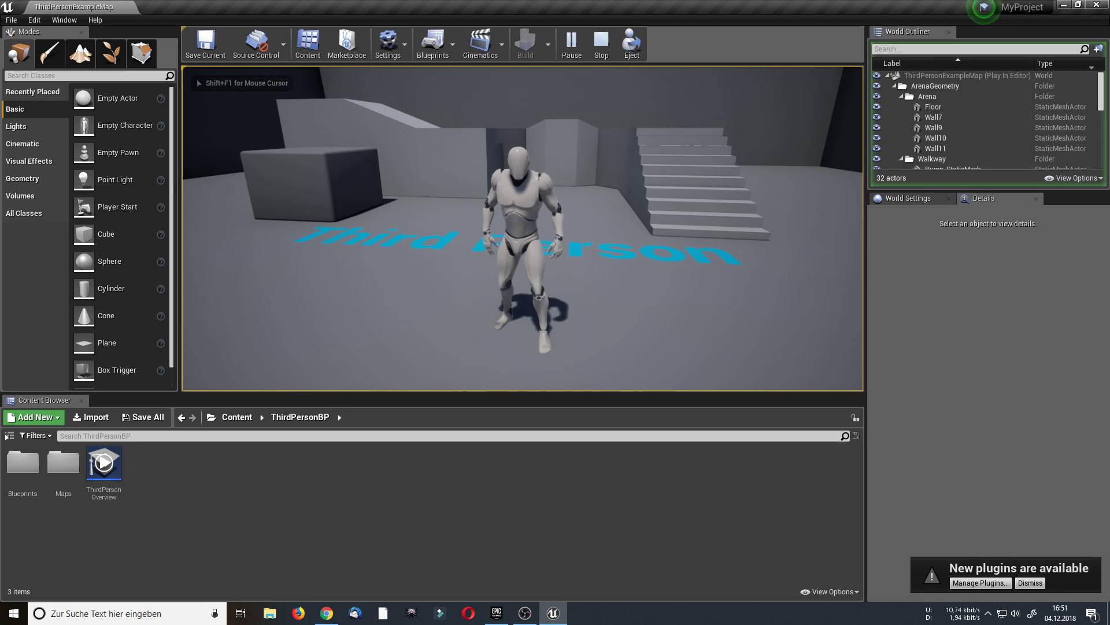
{"action": "key", "text": "Escape"}
{"action": "scroll", "coordinate": [511, 252], "scroll_direction": "down", "scroll_amount": 5}
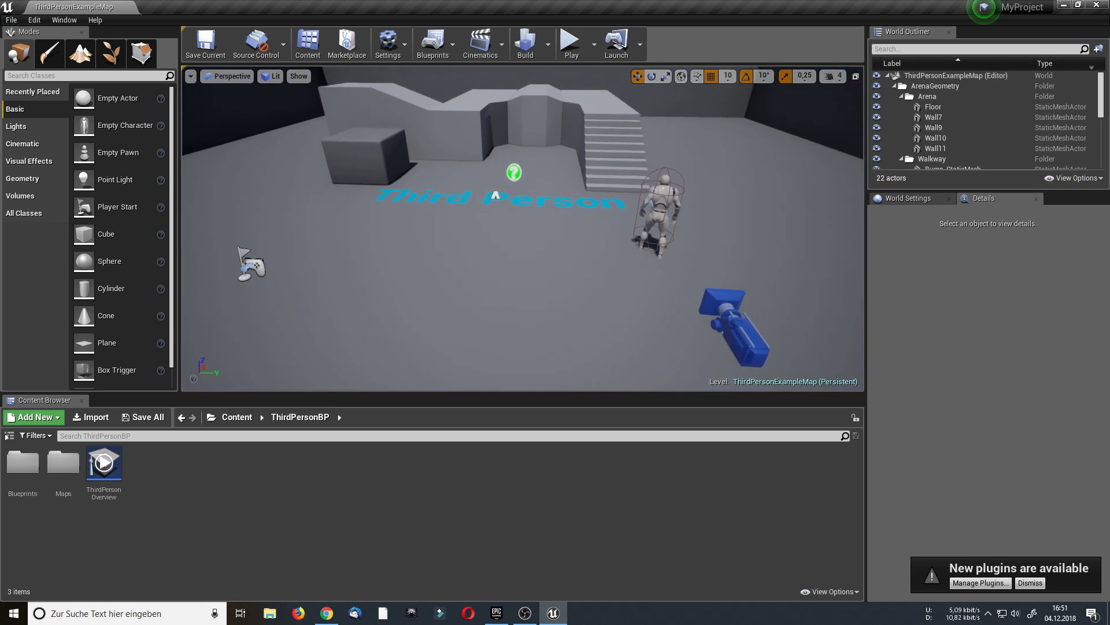
Step: Open the Reactive_Water .uproject from the extracted Reactive_Water_V2_4-20 folder on the desktop
{"action": "left_click", "coordinate": [1064, 7]}
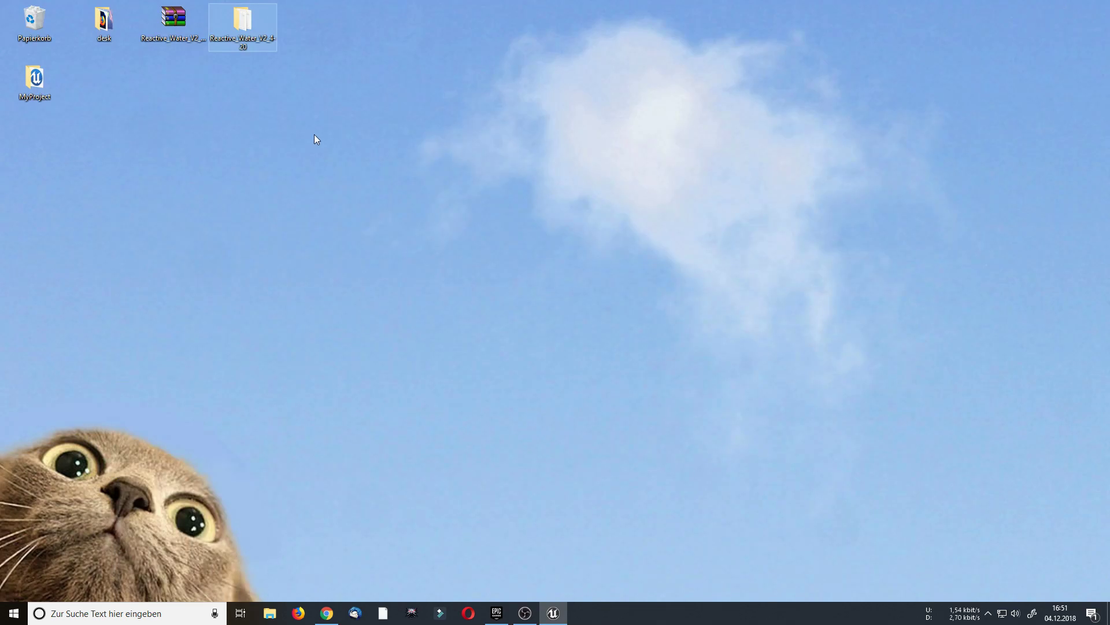
{"action": "double_click", "coordinate": [245, 40]}
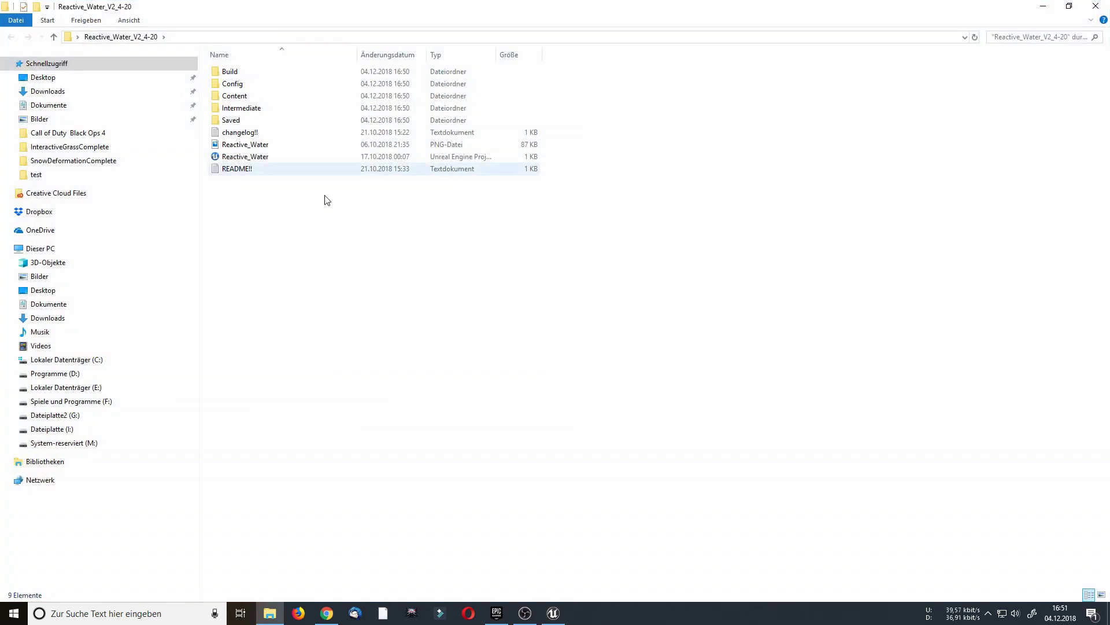
{"action": "double_click", "coordinate": [255, 159]}
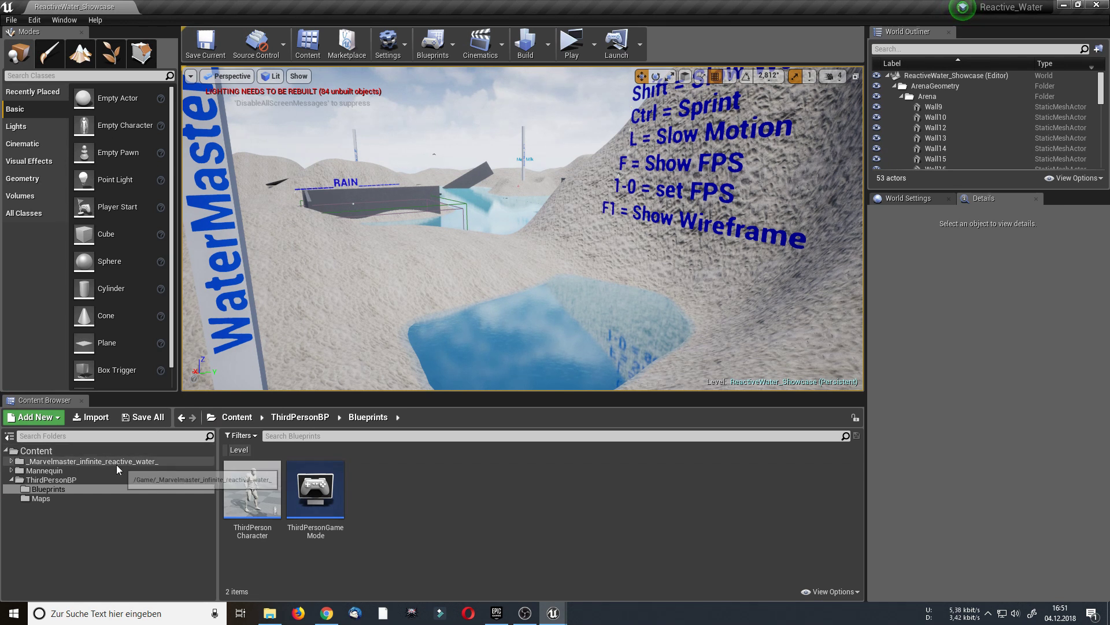
Step: Migrate the _Marvelmaster_infinite_reactive_water_ folder, confirming the list of assets to copy
{"action": "left_click", "coordinate": [116, 464]}
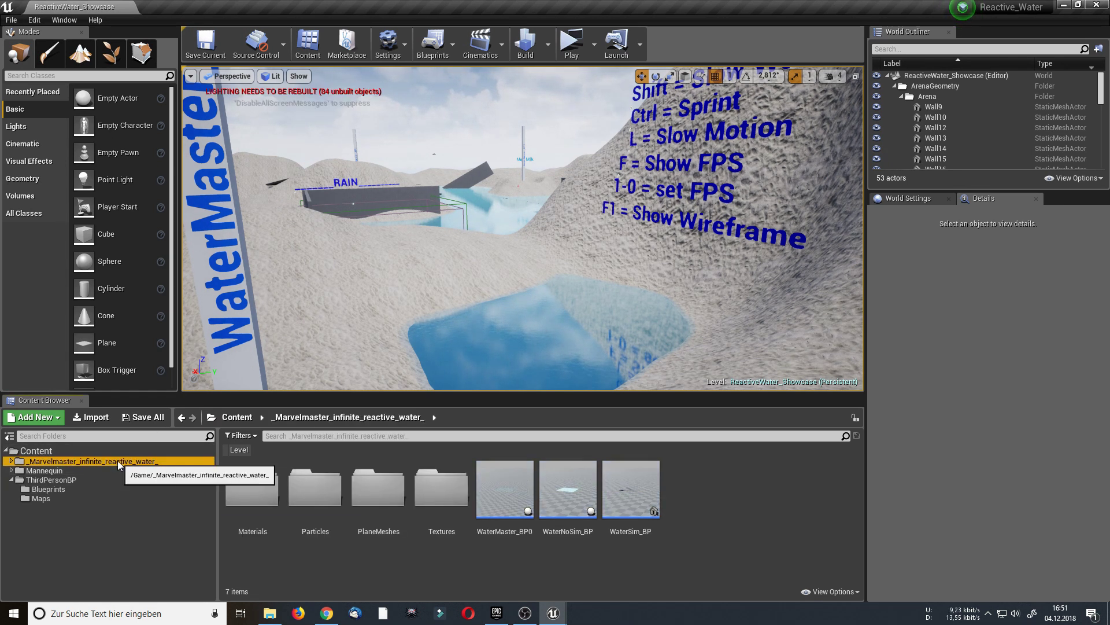
{"action": "right_click", "coordinate": [117, 461]}
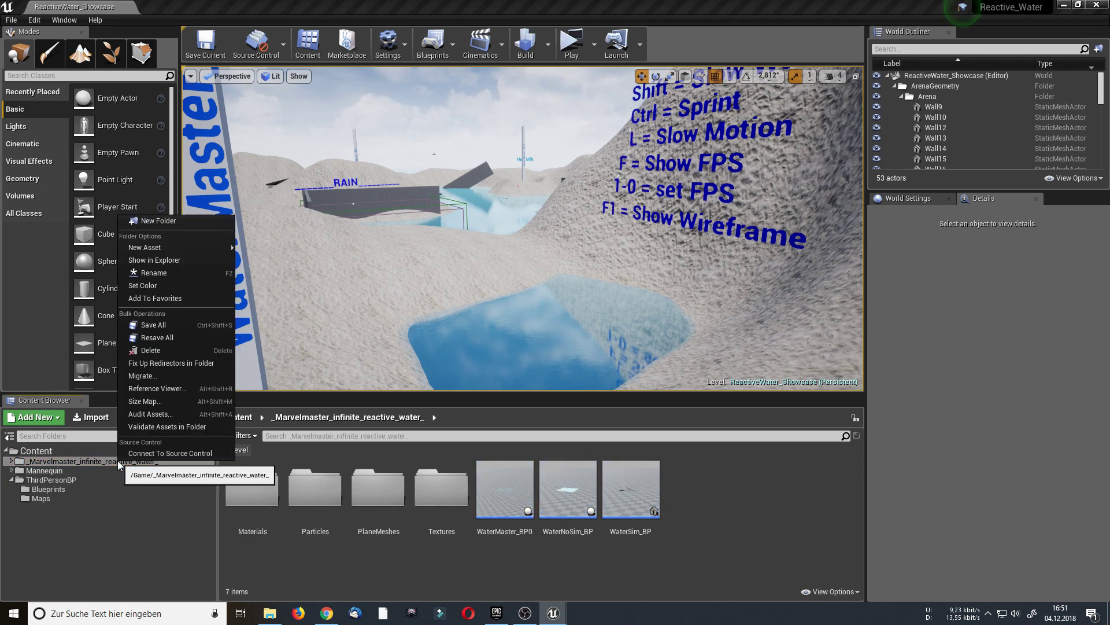
{"action": "left_click", "coordinate": [158, 376]}
{"action": "scroll", "coordinate": [567, 336], "scroll_direction": "down", "scroll_amount": 7}
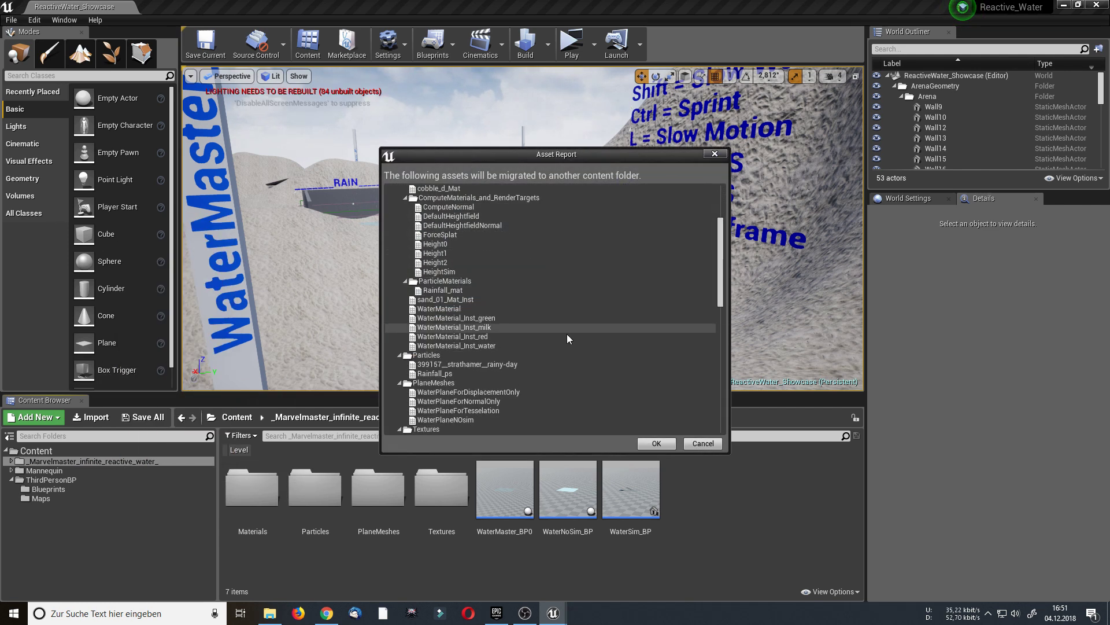
{"action": "left_click", "coordinate": [669, 441]}
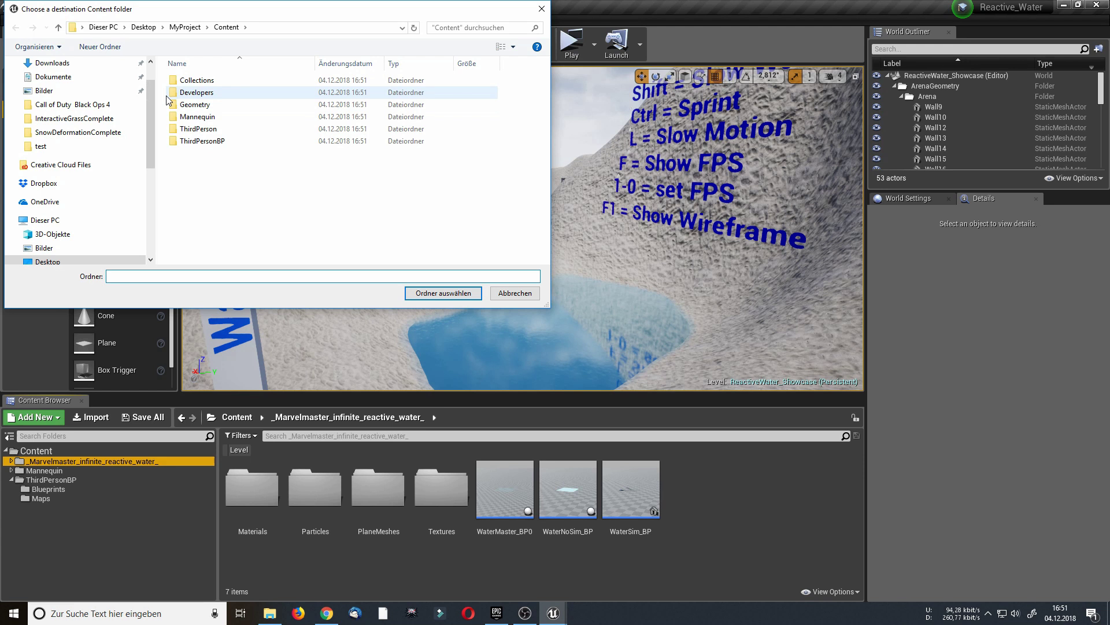
Step: Copy into Desktop\MyProject\Content, overwriting all existing files, then close the Reactive_Water project
{"action": "scroll", "coordinate": [93, 81], "scroll_direction": "up", "scroll_amount": 1}
{"action": "left_click", "coordinate": [79, 87]}
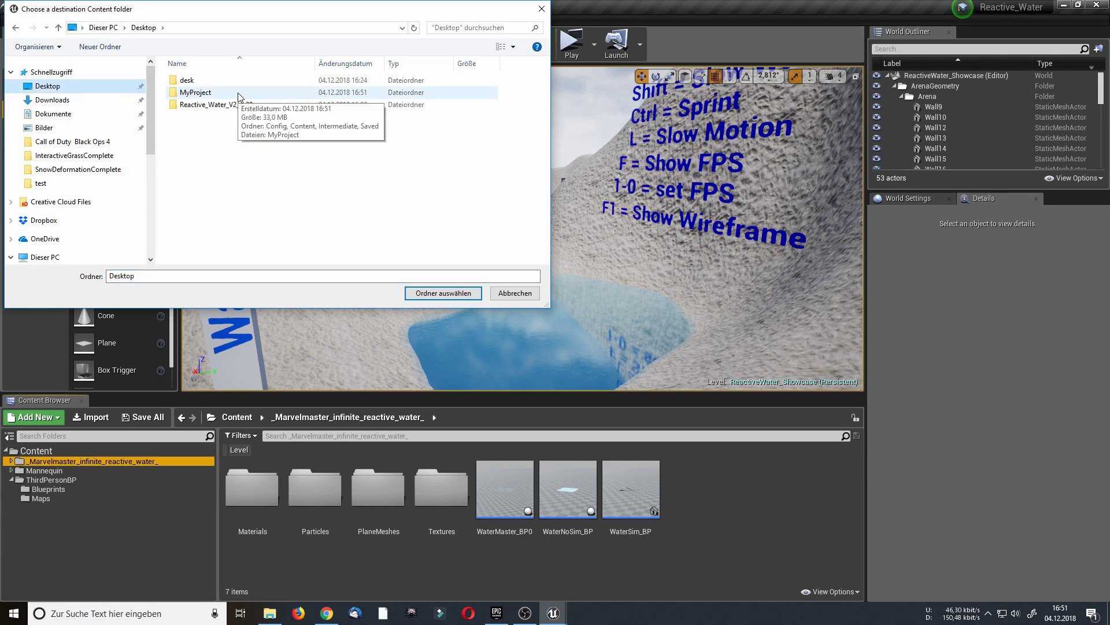
{"action": "double_click", "coordinate": [218, 93]}
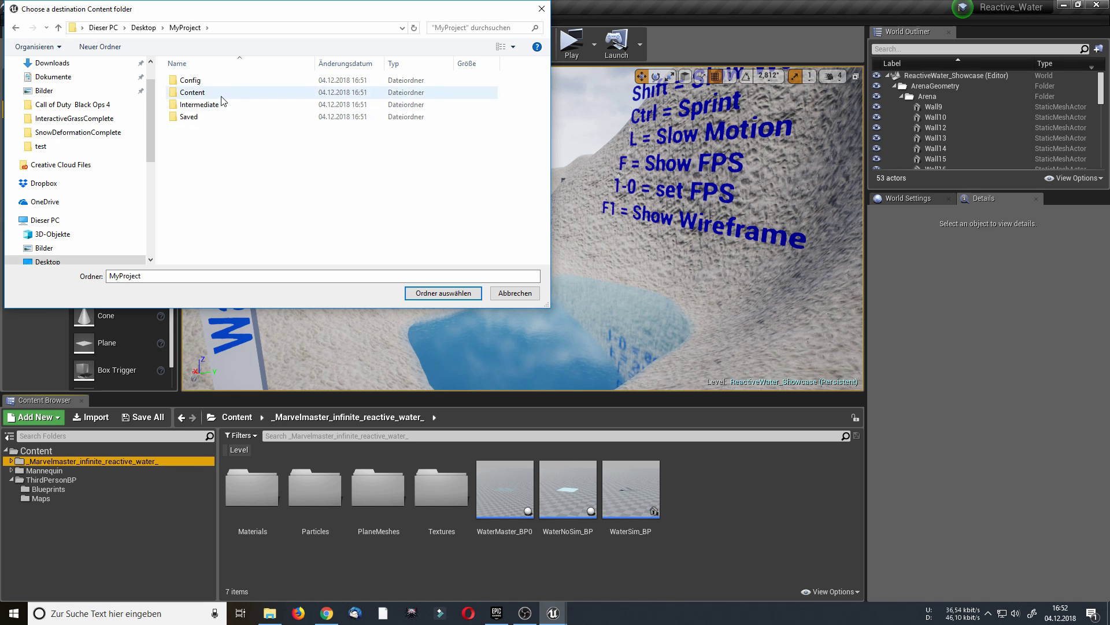
{"action": "left_click", "coordinate": [224, 95]}
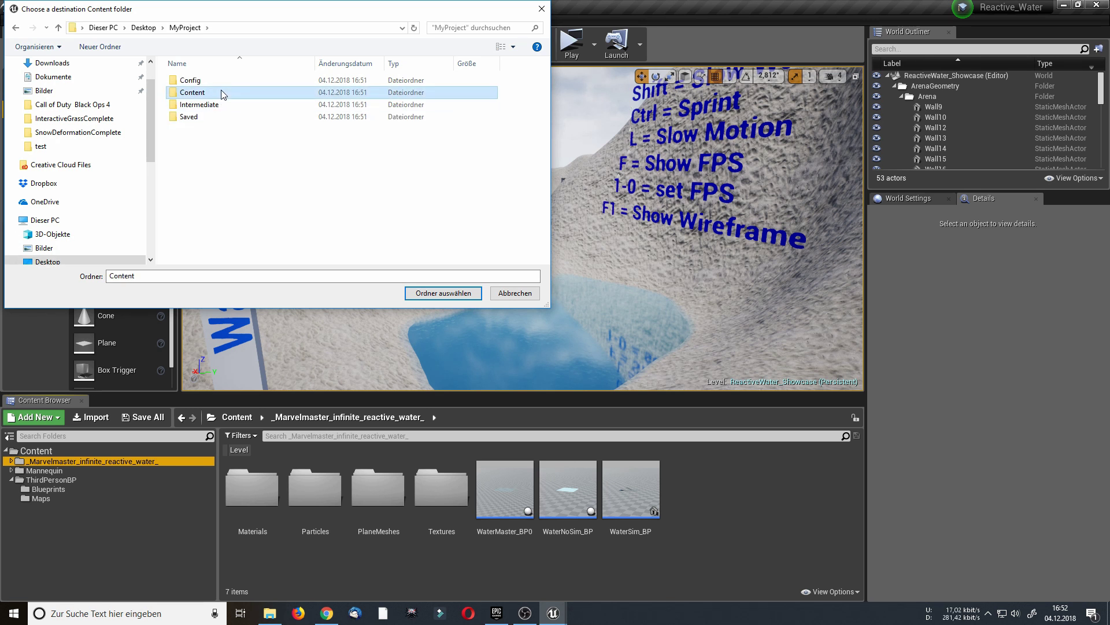
{"action": "left_click", "coordinate": [427, 294]}
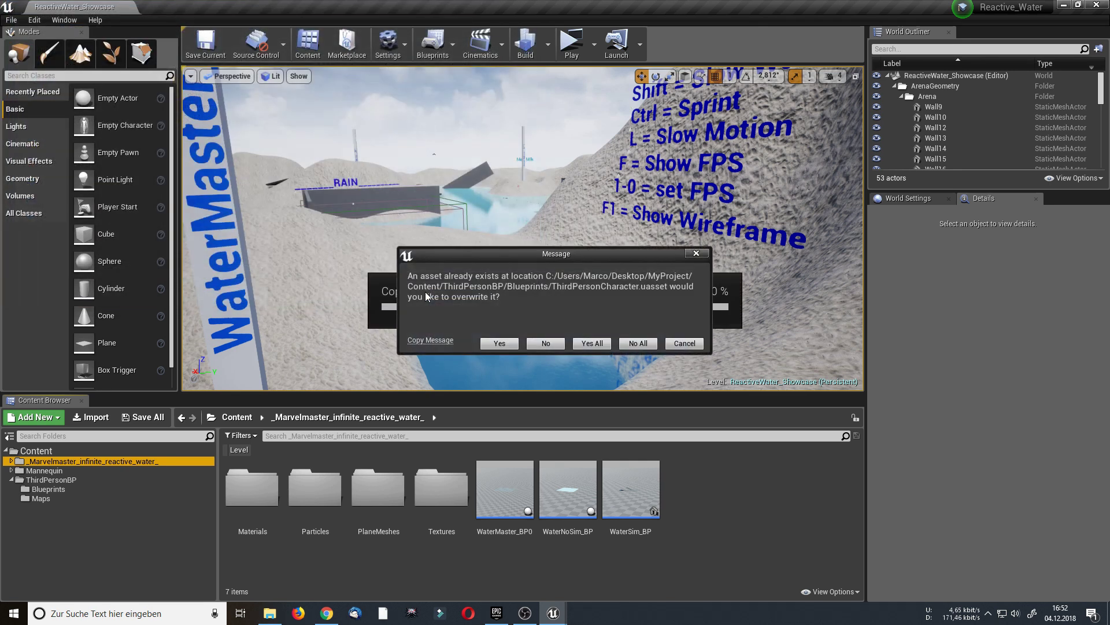
{"action": "left_click_drag", "start_coordinate": [551, 254], "coordinate": [522, 160]}
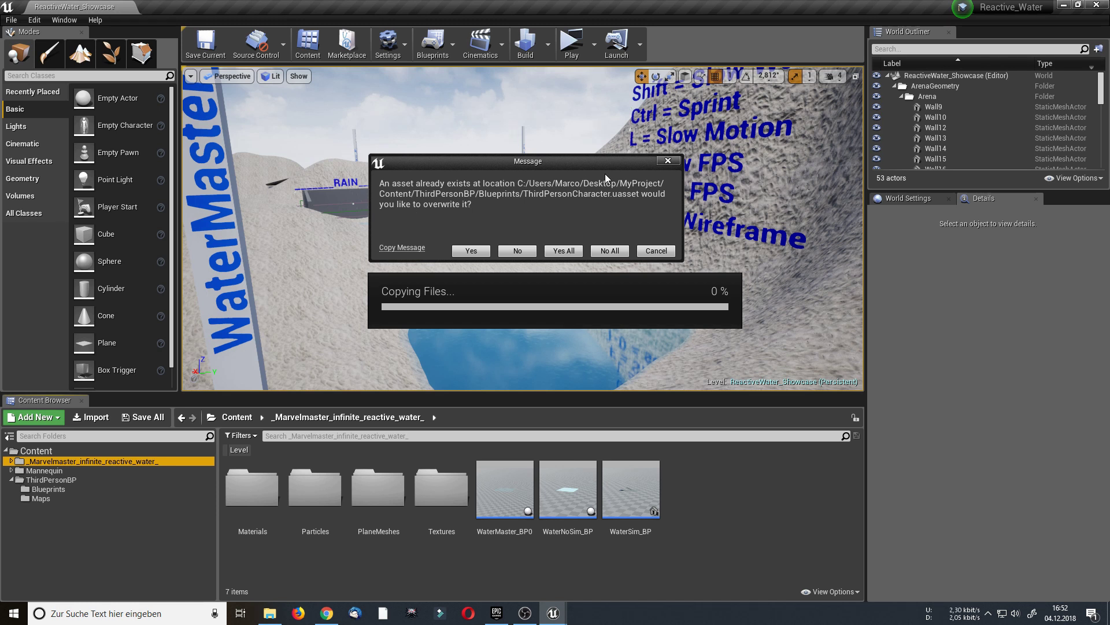
{"action": "left_click", "coordinate": [563, 251]}
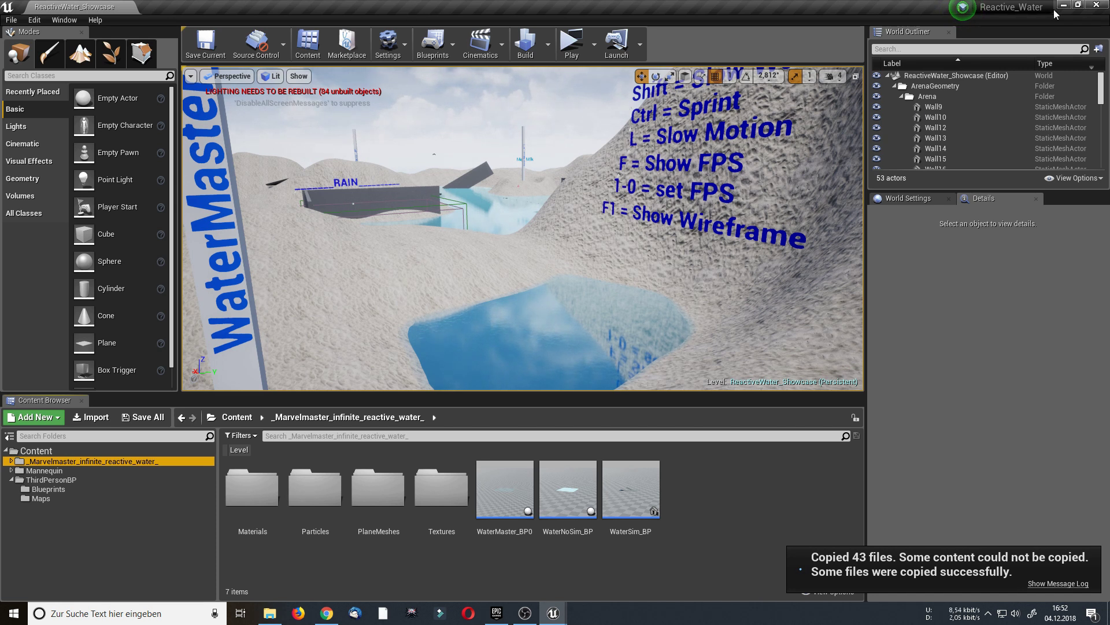
{"action": "left_click", "coordinate": [1096, 12]}
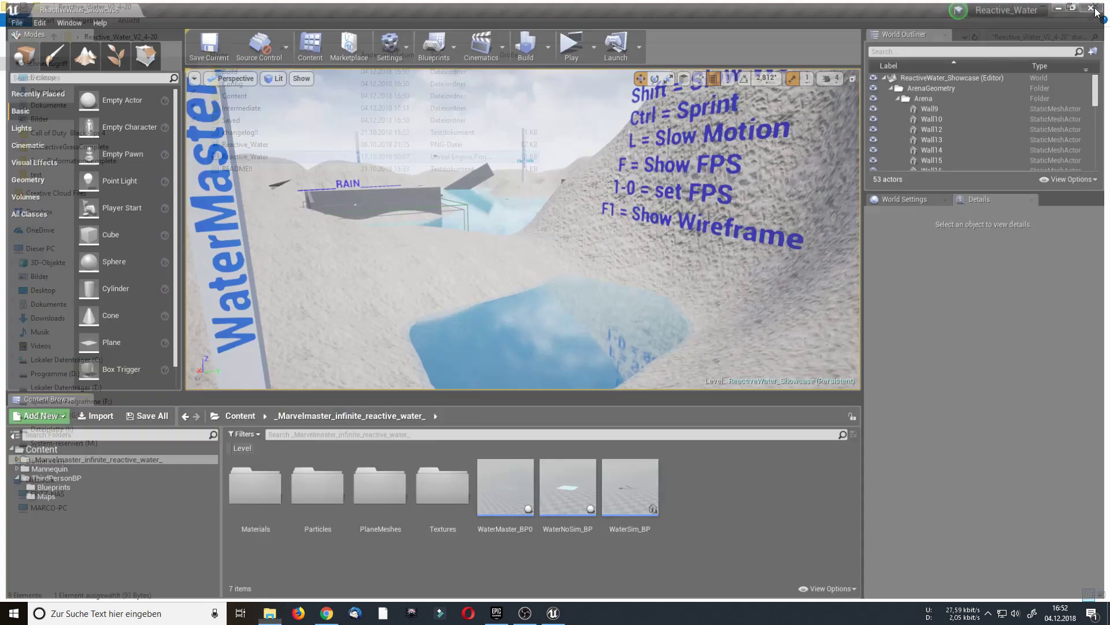
Step: Back in MyProject, place WaterMaster_BP0 from the reactive water folder into the level and start Play
{"action": "left_click", "coordinate": [1096, 6]}
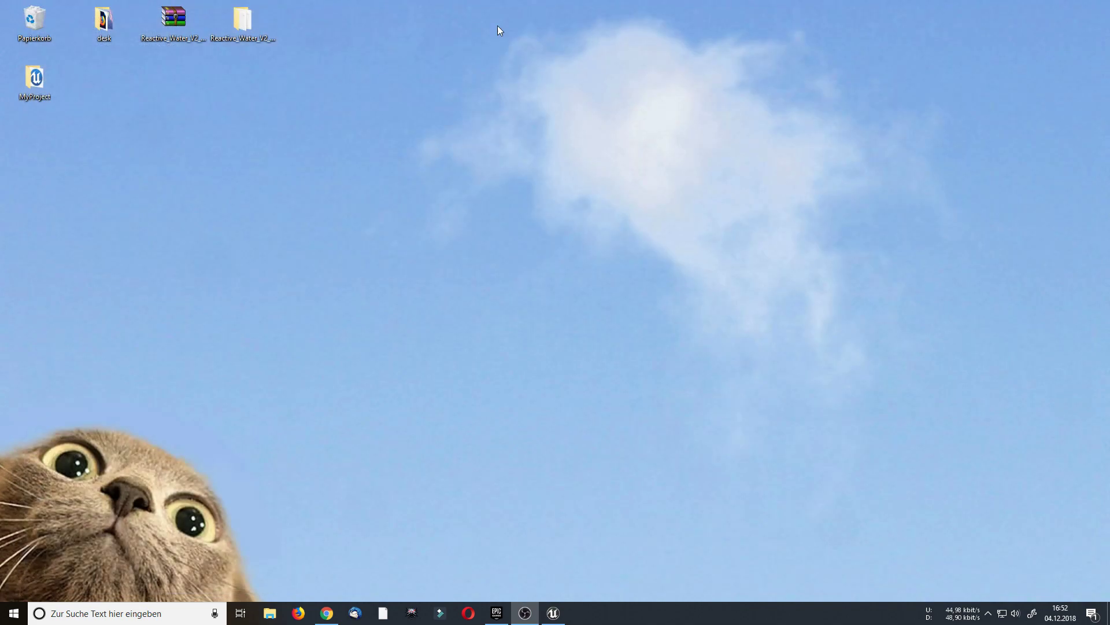
{"action": "left_click", "coordinate": [554, 613]}
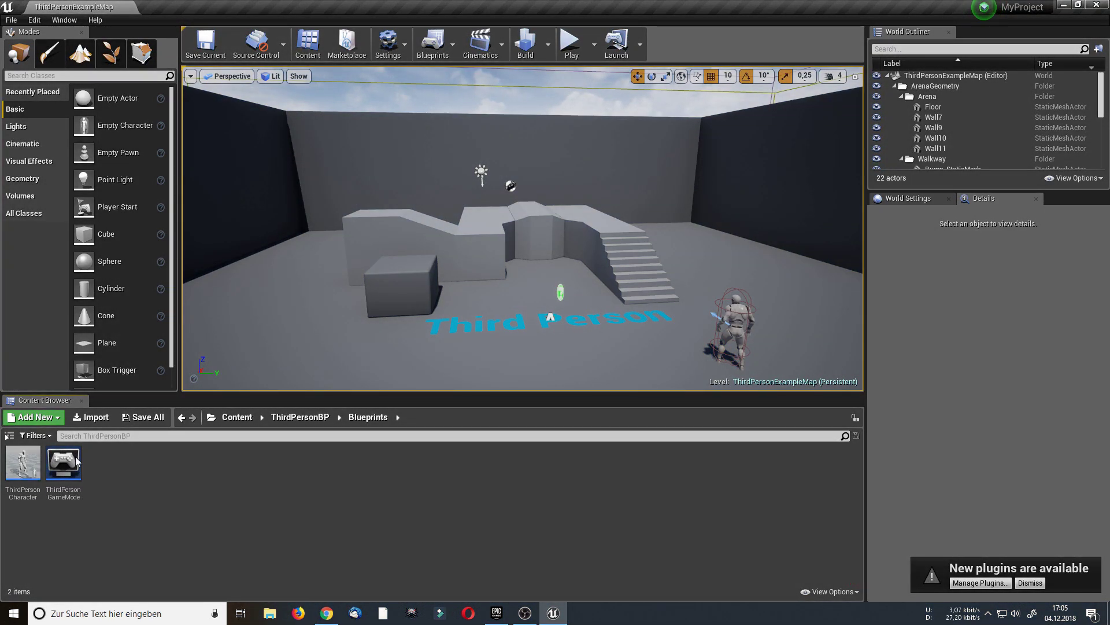
{"action": "left_click", "coordinate": [8, 438]}
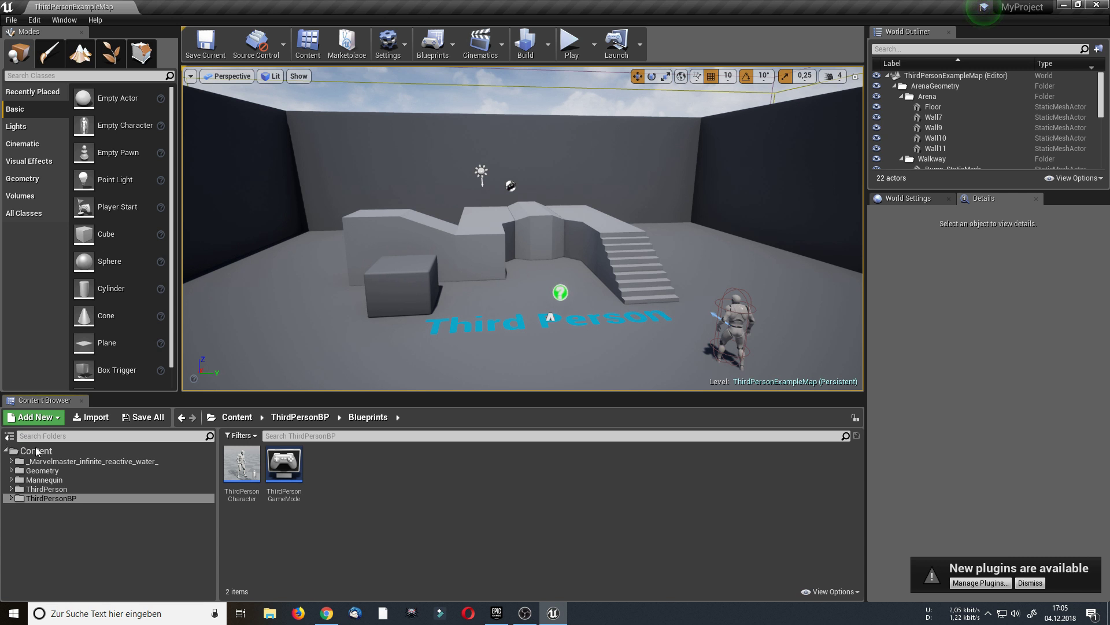
{"action": "left_click", "coordinate": [88, 463]}
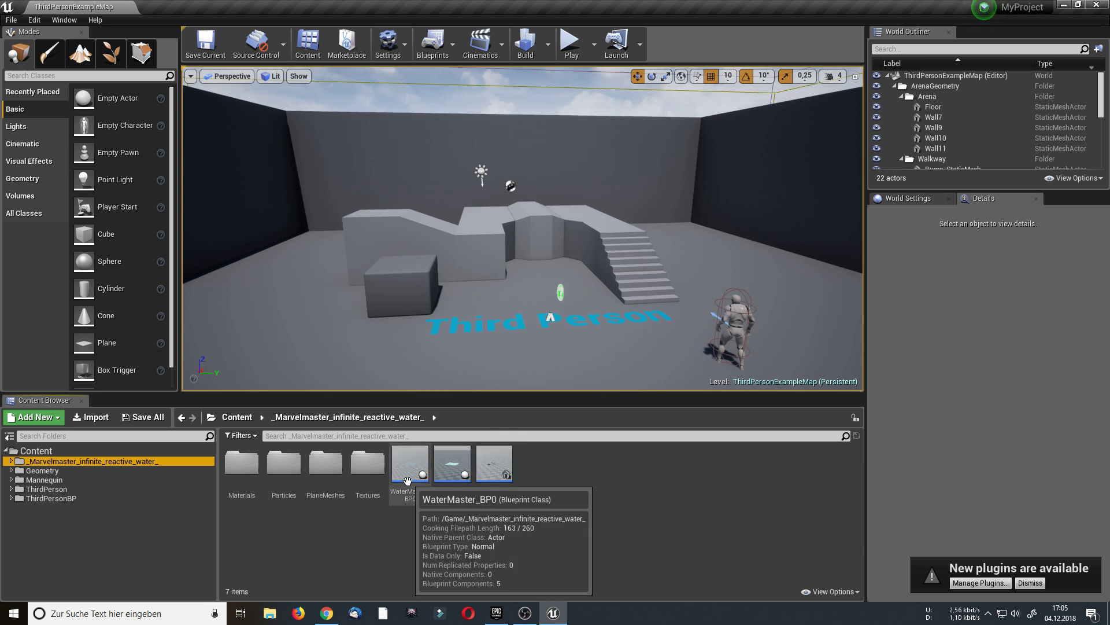
{"action": "left_click_drag", "start_coordinate": [406, 454], "coordinate": [466, 349]}
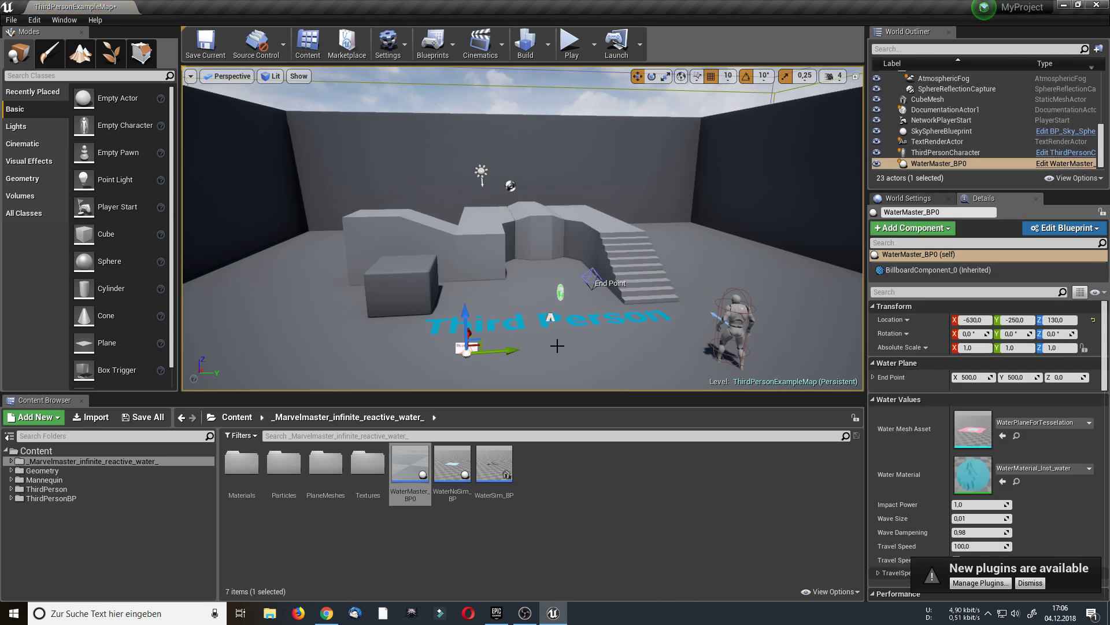
{"action": "right_click_drag", "start_coordinate": [467, 349], "coordinate": [646, 117]}
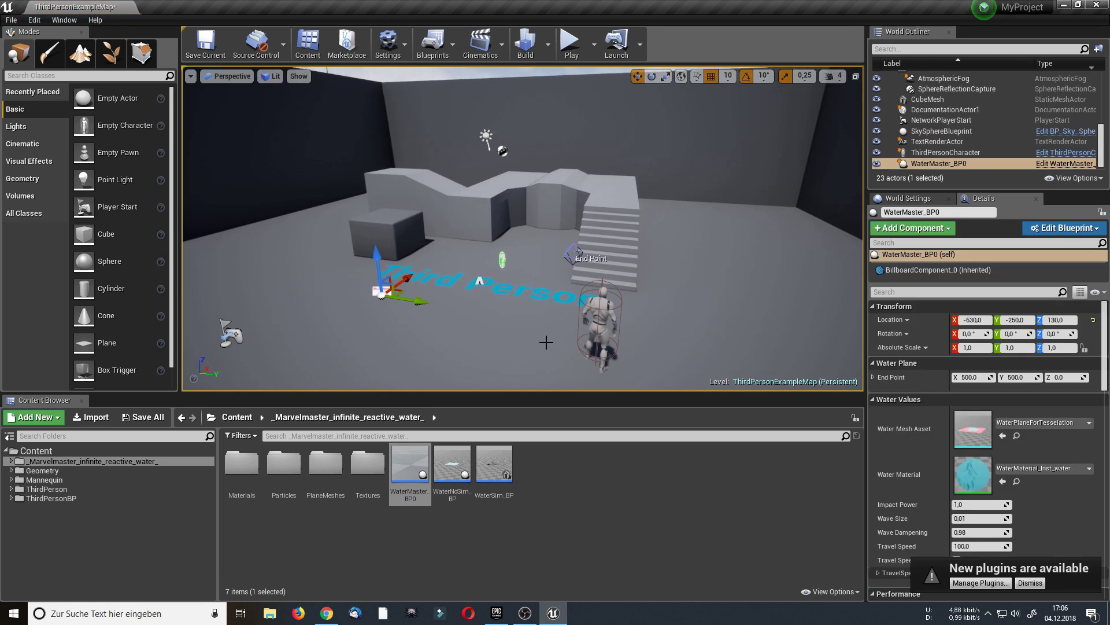
{"action": "left_click", "coordinate": [567, 49]}
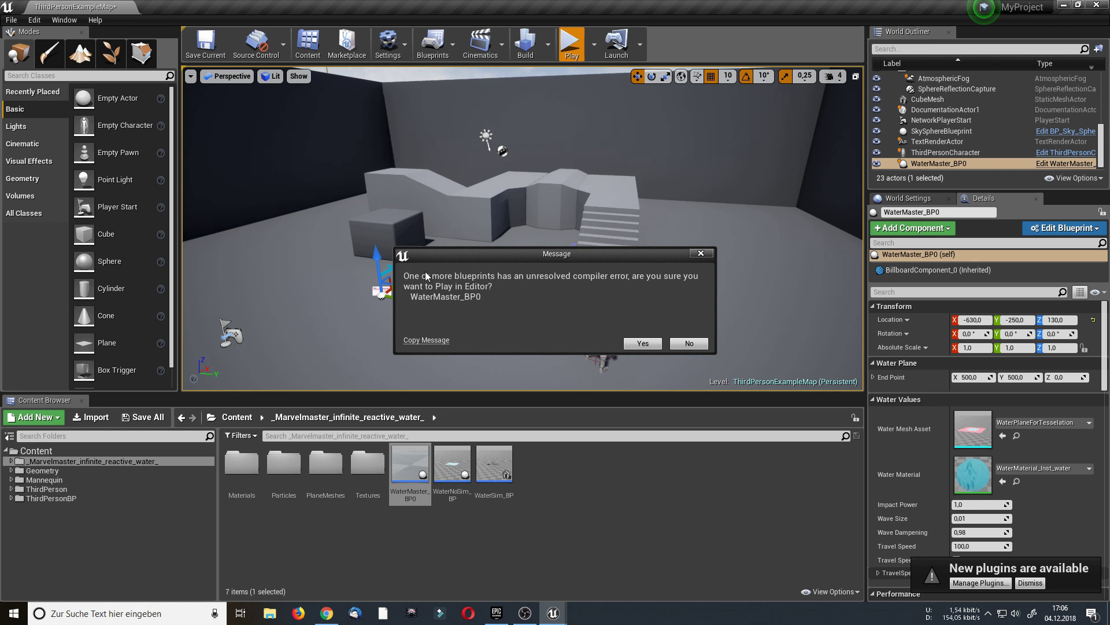
Step: Open WaterMaster_BP0 and go to its first compiler error about the missing Overlap Water Check
{"action": "left_click", "coordinate": [701, 253]}
{"action": "double_click", "coordinate": [408, 459]}
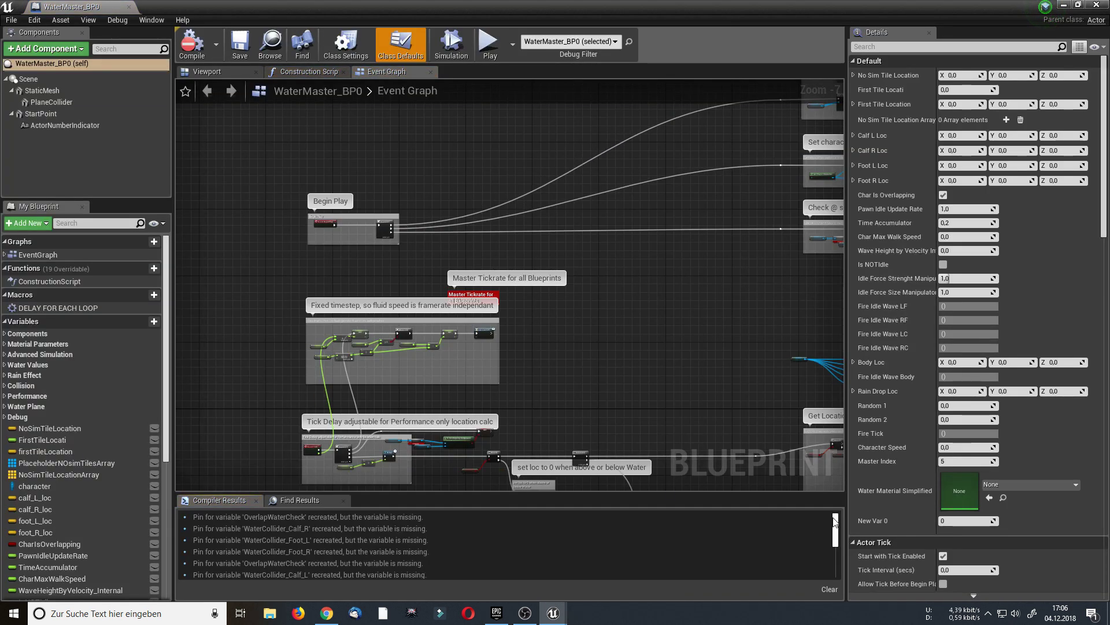
{"action": "left_click_drag", "start_coordinate": [836, 518], "coordinate": [836, 519]}
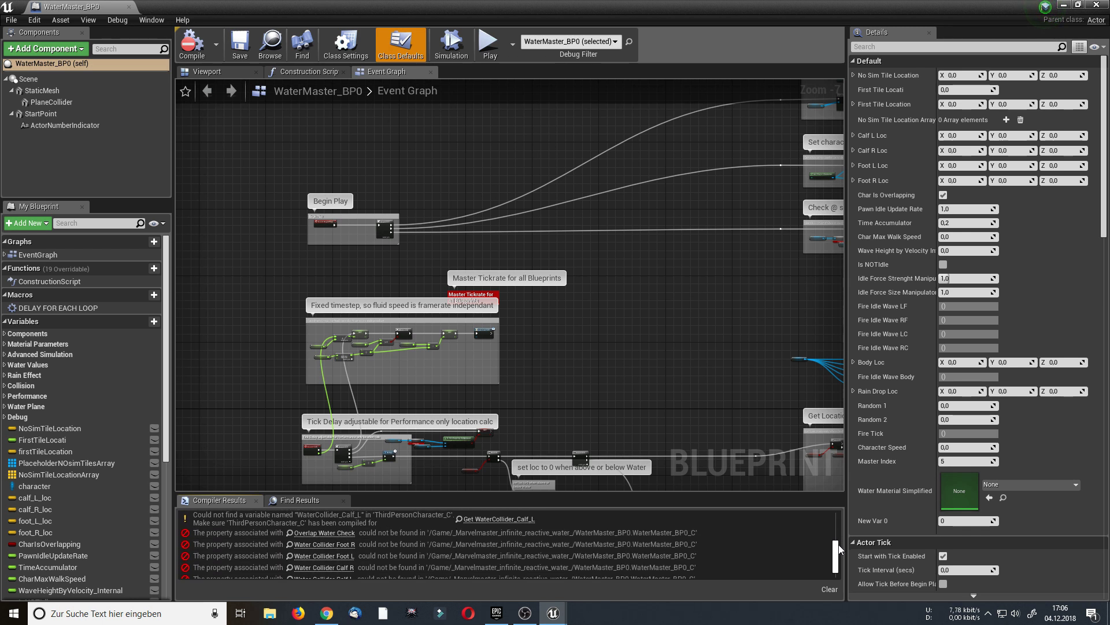
{"action": "left_click", "coordinate": [228, 536]}
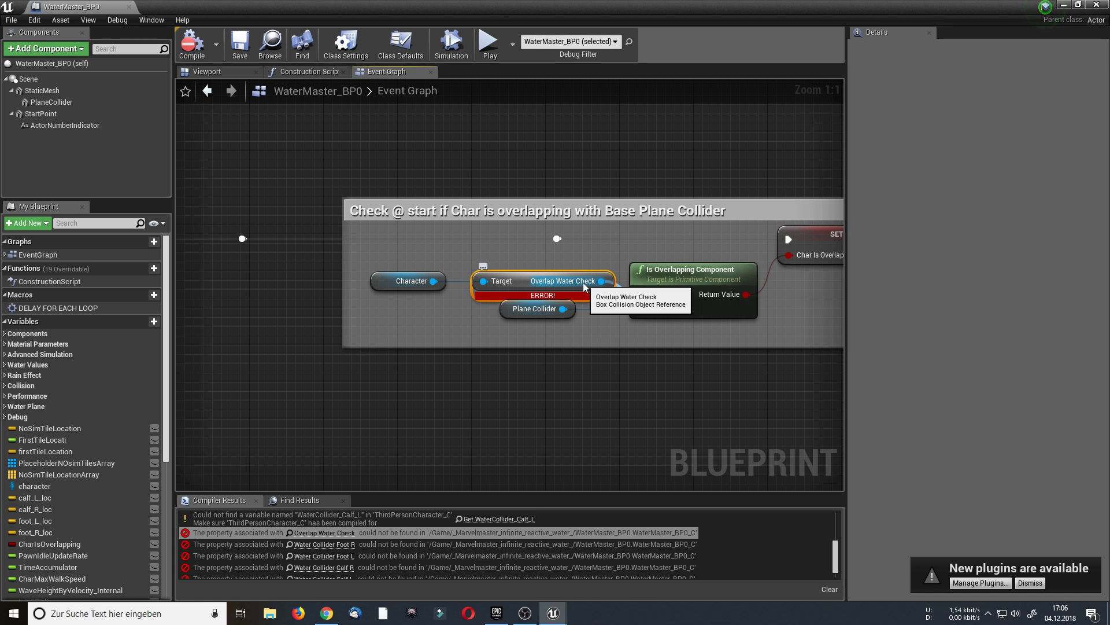
Step: Open ThirdPersonBP > Blueprints > ThirdPersonCharacter and add a Box Collision component
{"action": "left_click", "coordinate": [1064, 4]}
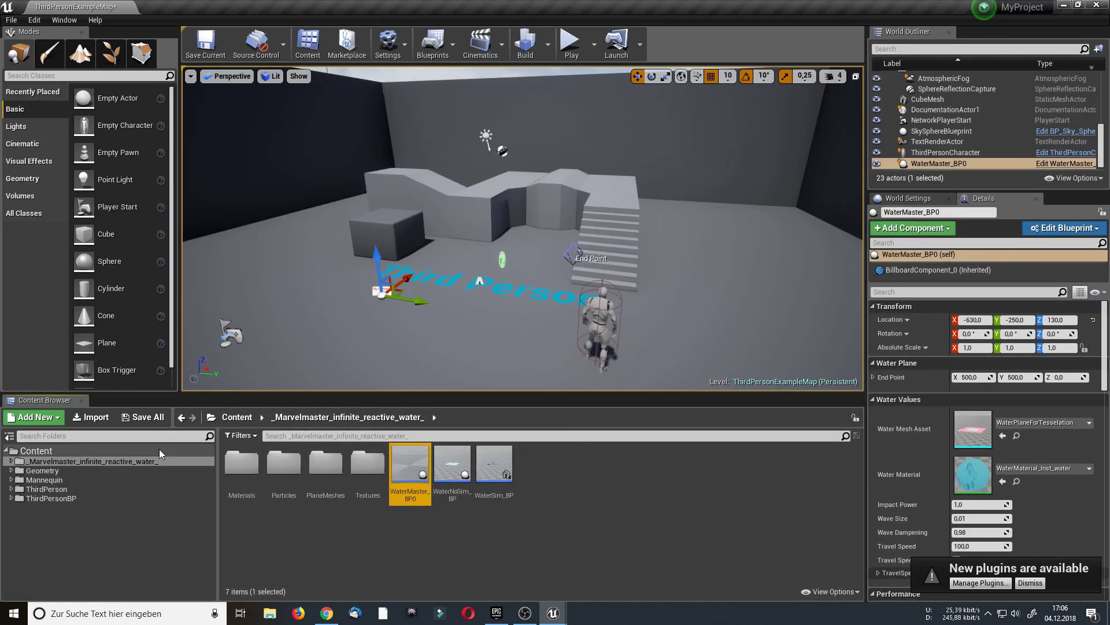
{"action": "left_click", "coordinate": [64, 498]}
{"action": "double_click", "coordinate": [241, 463]}
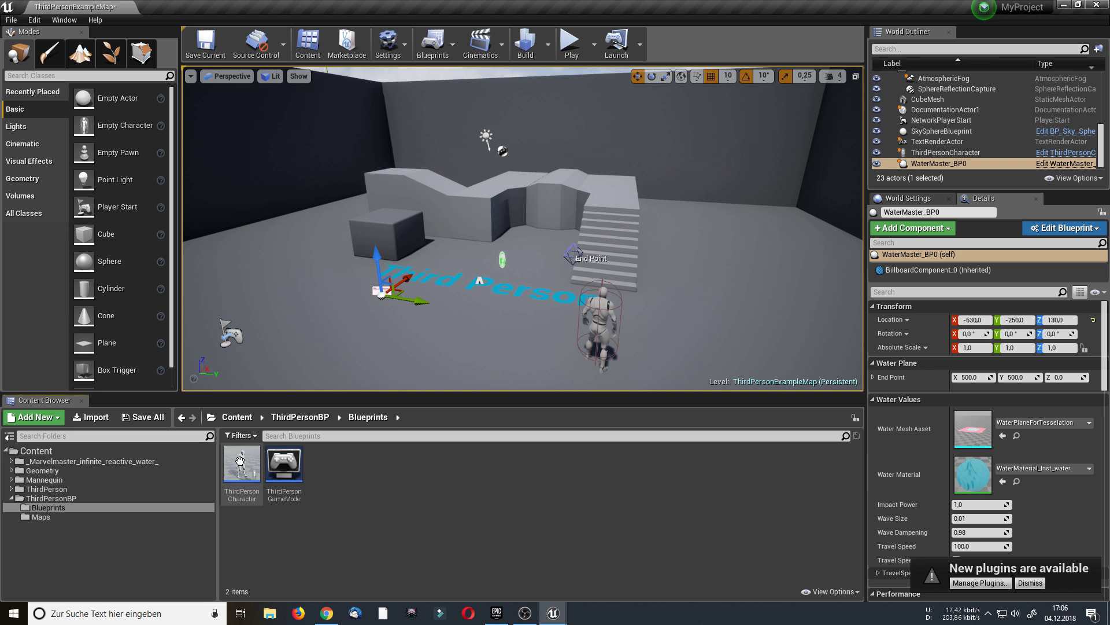
{"action": "double_click", "coordinate": [243, 463]}
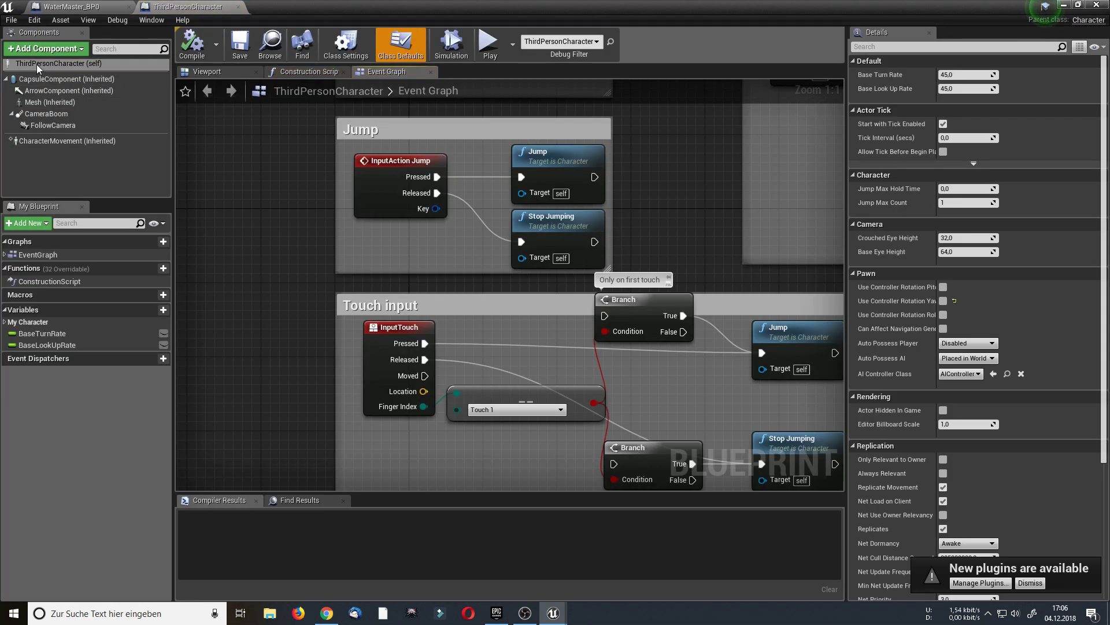
{"action": "left_click", "coordinate": [38, 49]}
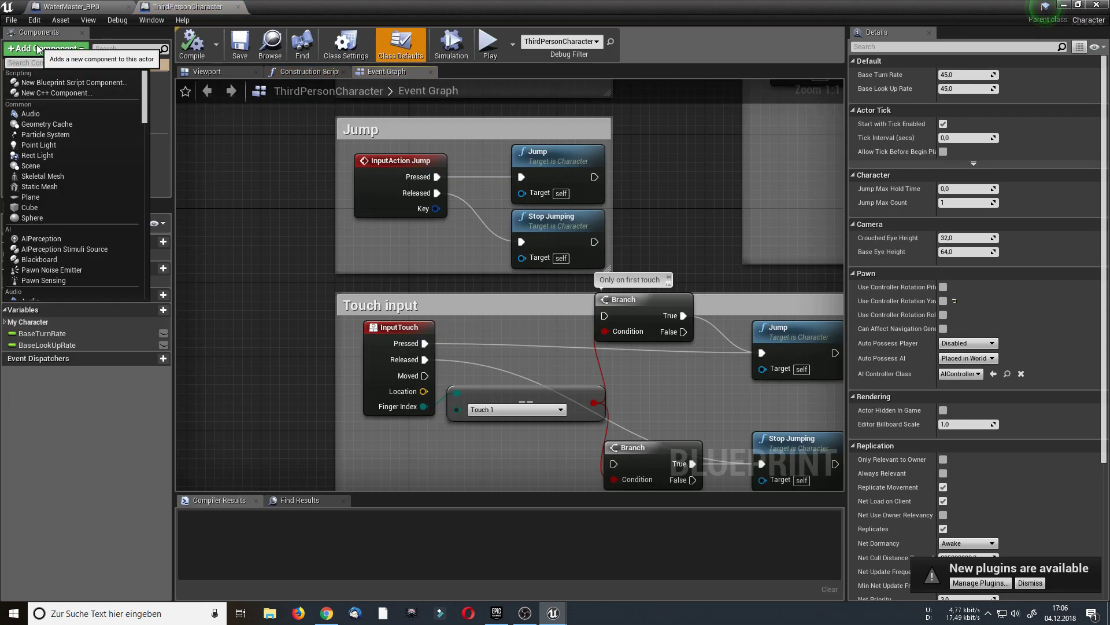
{"action": "type", "text": "box"}
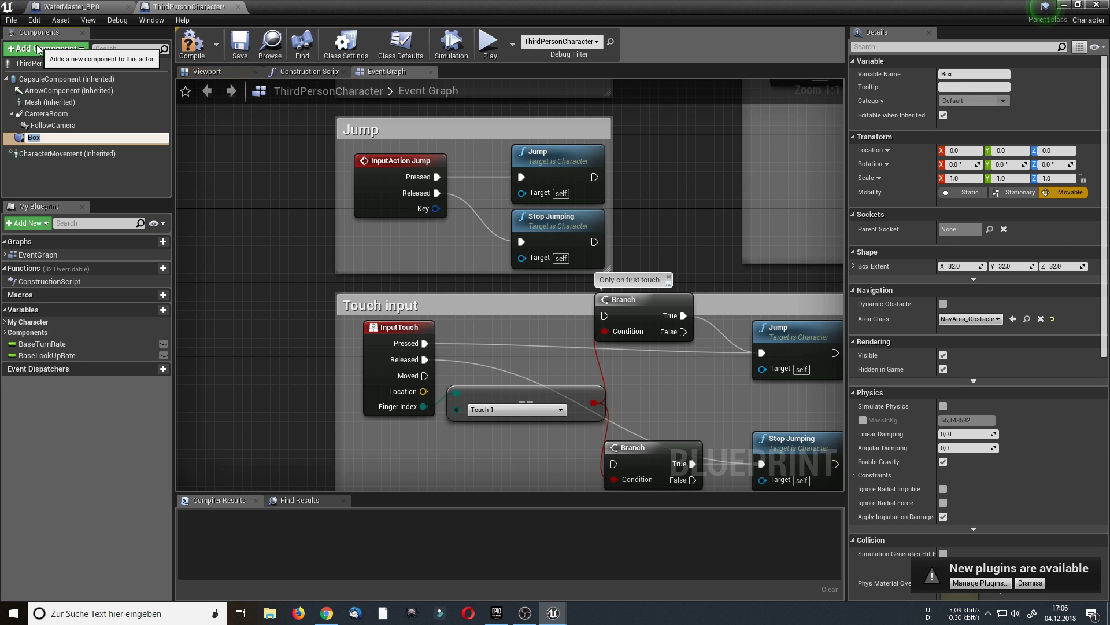
Step: Check the collider name WaterMaster_BP0 expects and rename the Box component to OverlapWaterCheck
{"action": "left_click", "coordinate": [67, 7]}
{"action": "left_click", "coordinate": [66, 8]}
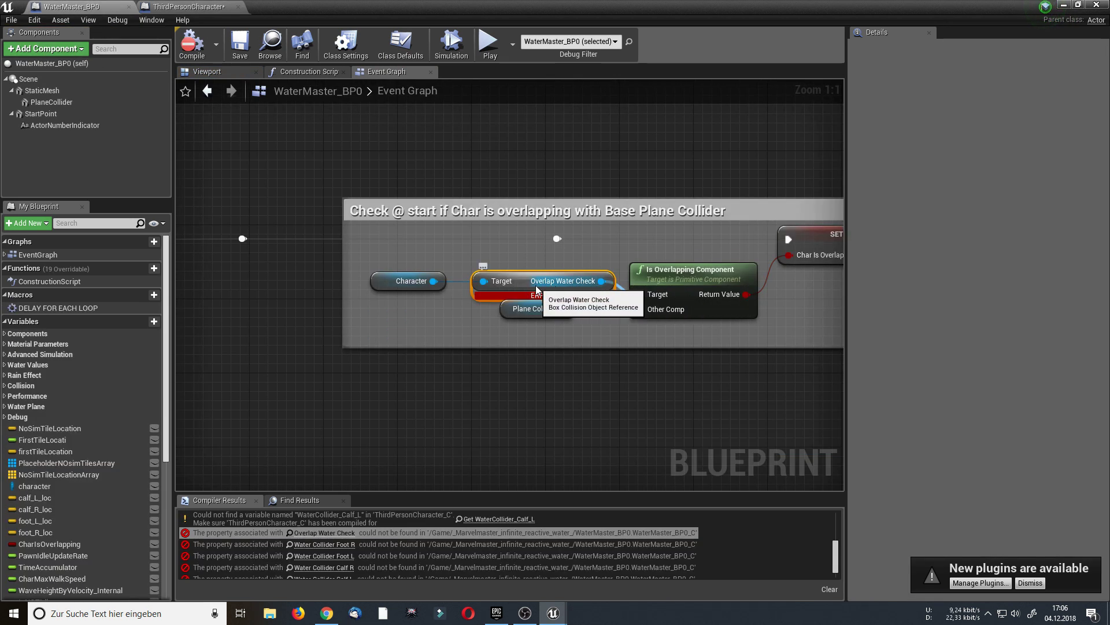
{"action": "left_click", "coordinate": [185, 6]}
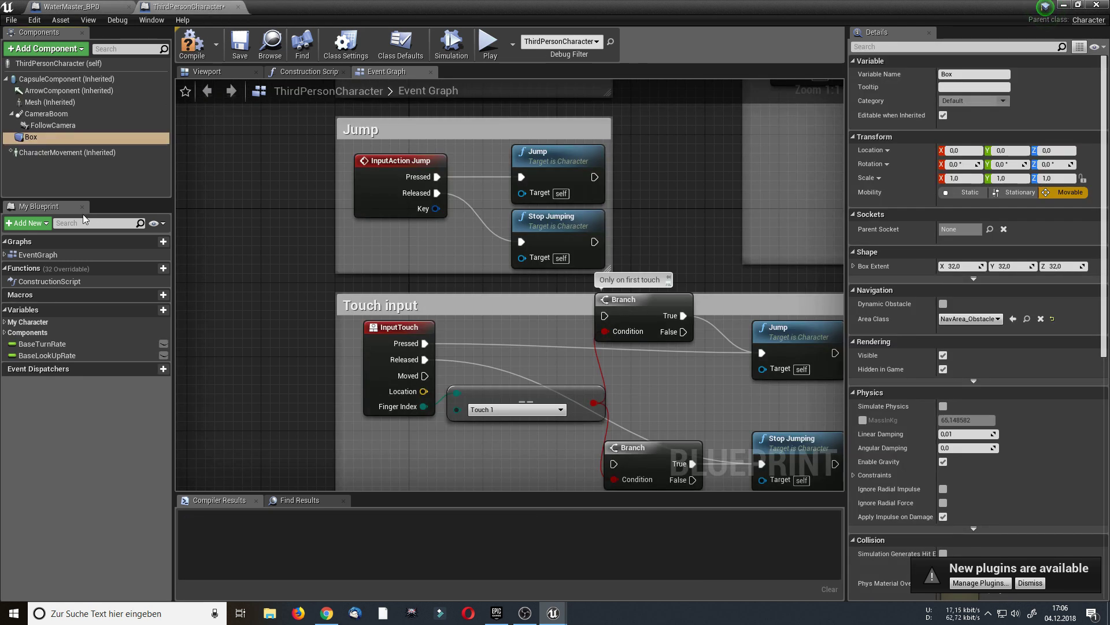
{"action": "right_click", "coordinate": [45, 140]}
{"action": "left_click", "coordinate": [104, 243]}
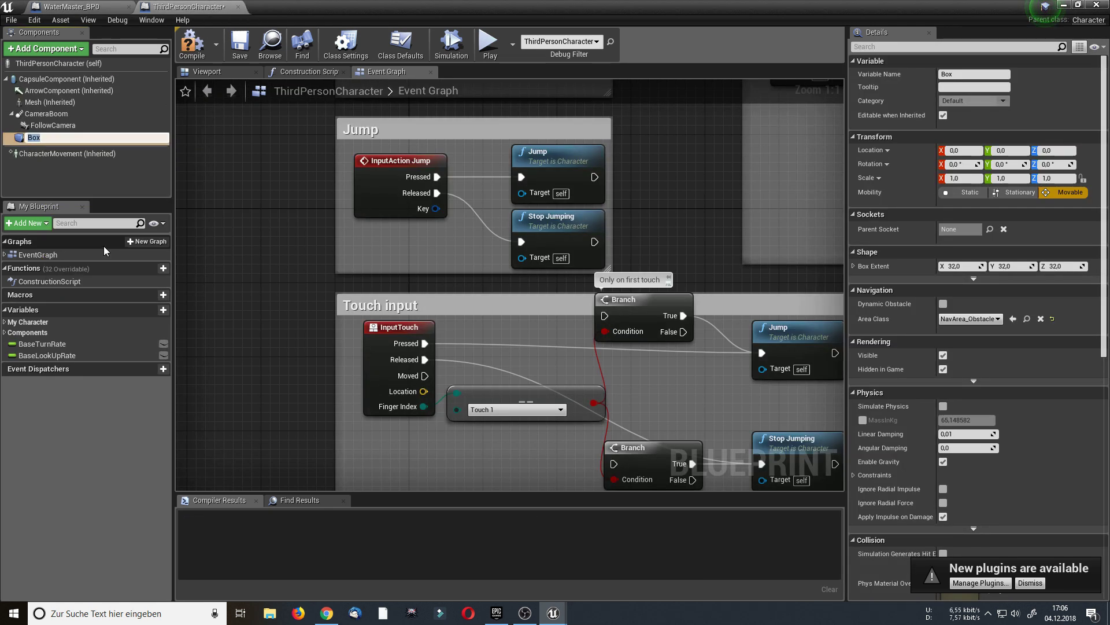
{"action": "type", "text": "OverlapWaterCheck"}
{"action": "key", "text": "Return"}
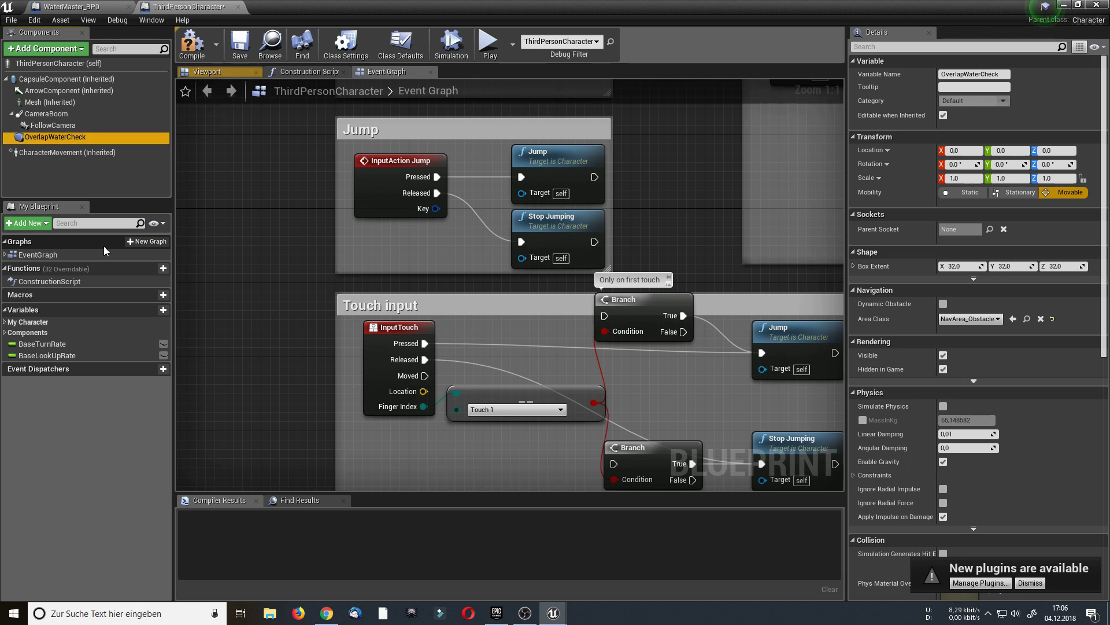
Step: Stretch the OverlapWaterCheck box to Z scale 3.5 and compile ThirdPersonCharacter
{"action": "left_click", "coordinate": [214, 72]}
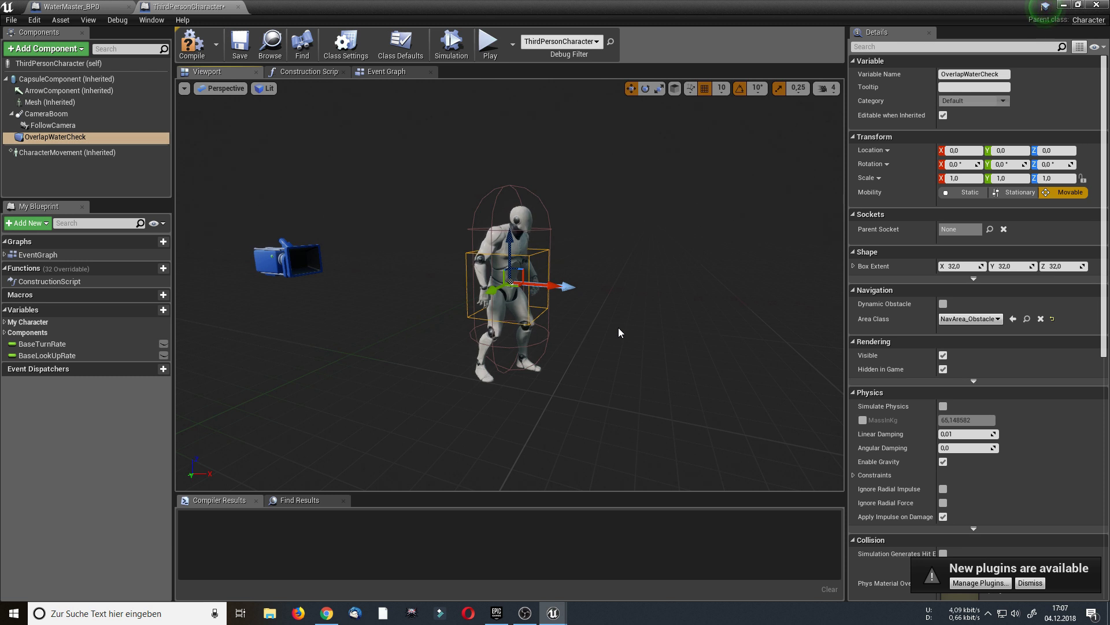
{"action": "left_click", "coordinate": [1056, 179]}
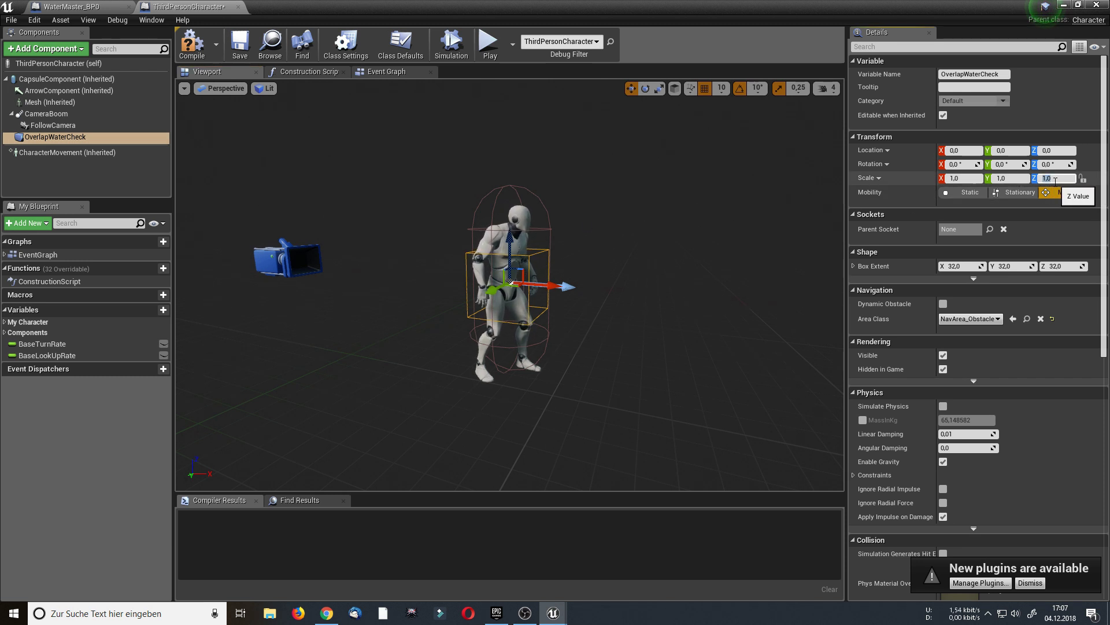
{"action": "type", "text": "3"}
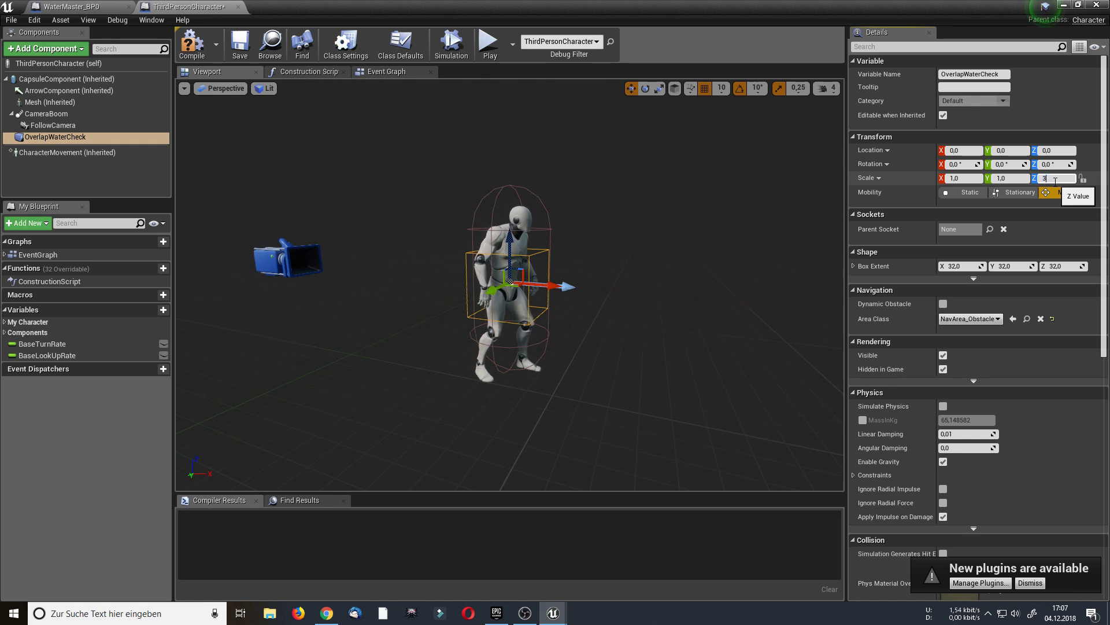
{"action": "type", "text": ",5"}
{"action": "key", "text": "Return"}
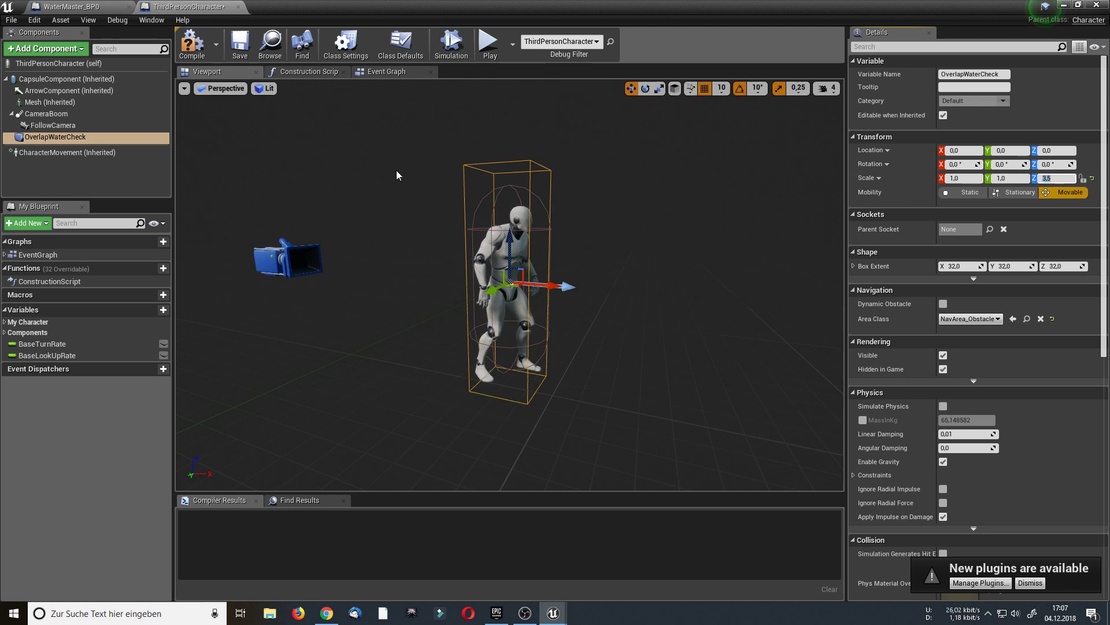
{"action": "left_click", "coordinate": [192, 41]}
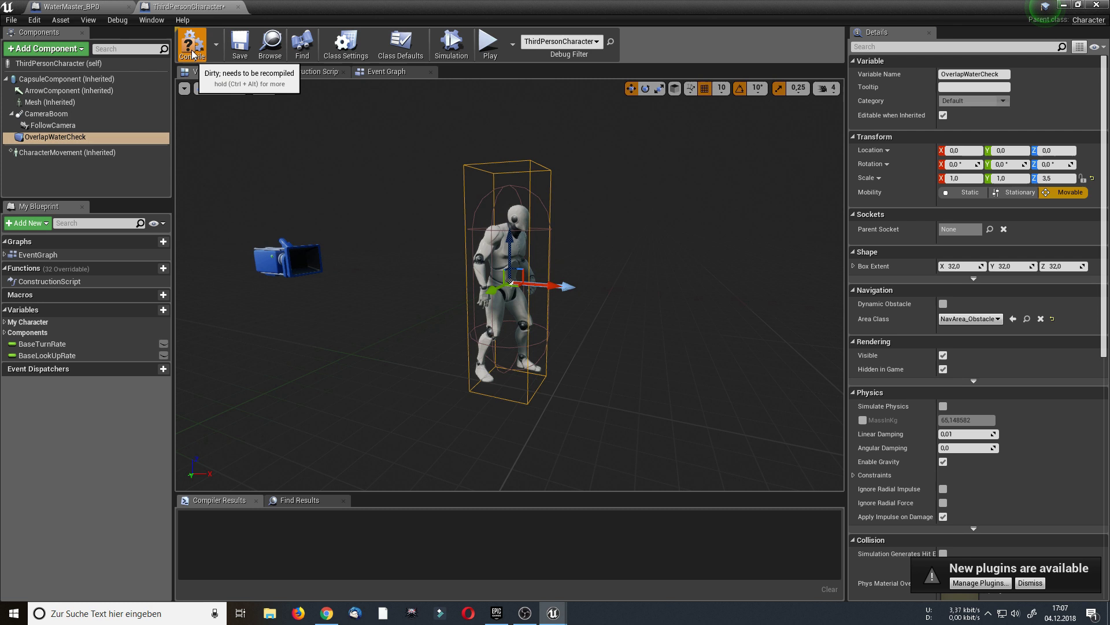
Step: Close ThirdPersonCharacter, recompile WaterMaster_BP0, and jump to the first Water Collider error node
{"action": "left_click", "coordinate": [238, 8]}
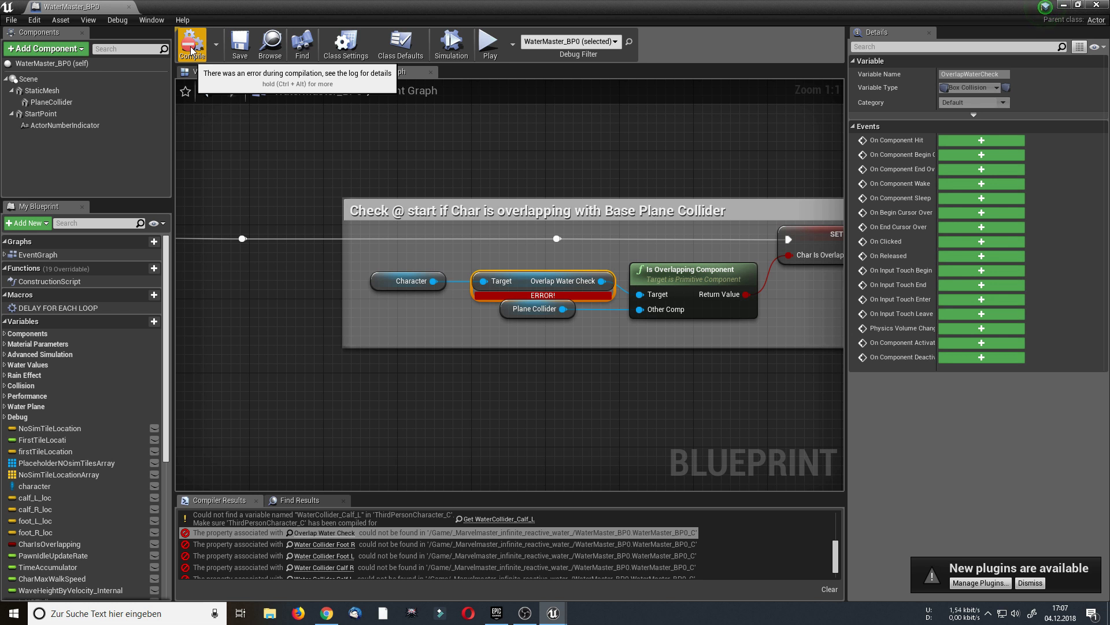
{"action": "left_click", "coordinate": [191, 50]}
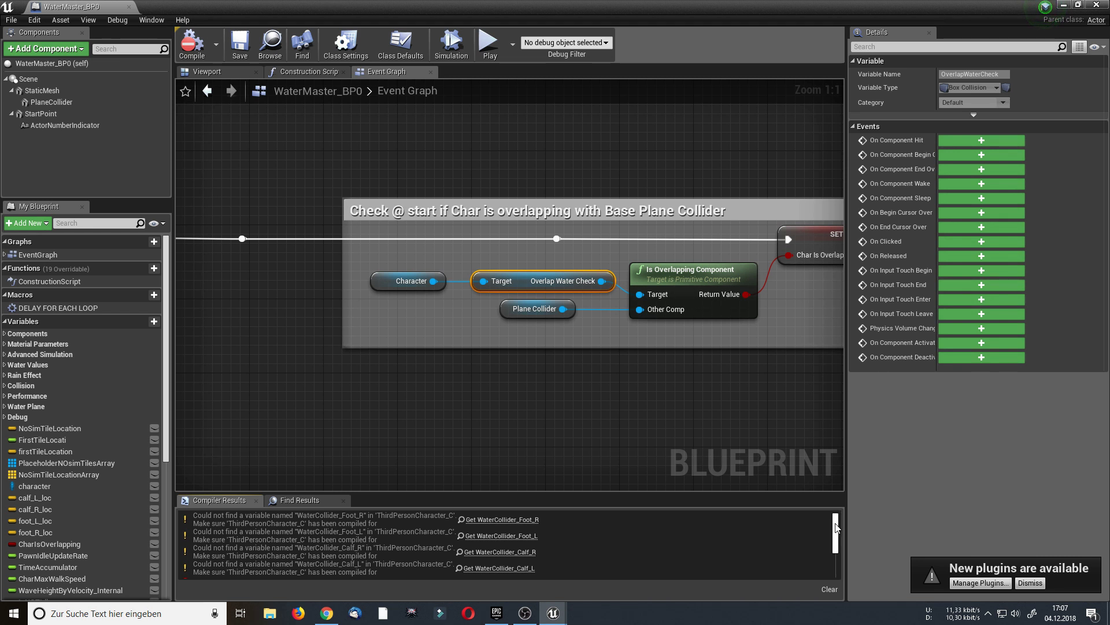
{"action": "left_click_drag", "start_coordinate": [836, 525], "coordinate": [843, 545]}
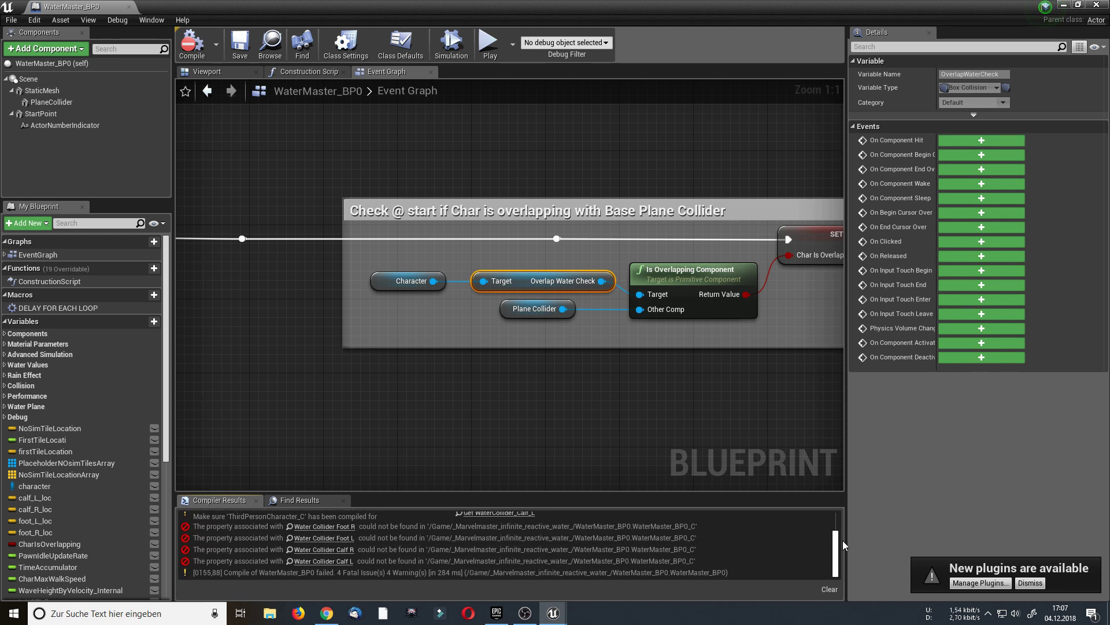
{"action": "left_click", "coordinate": [224, 529]}
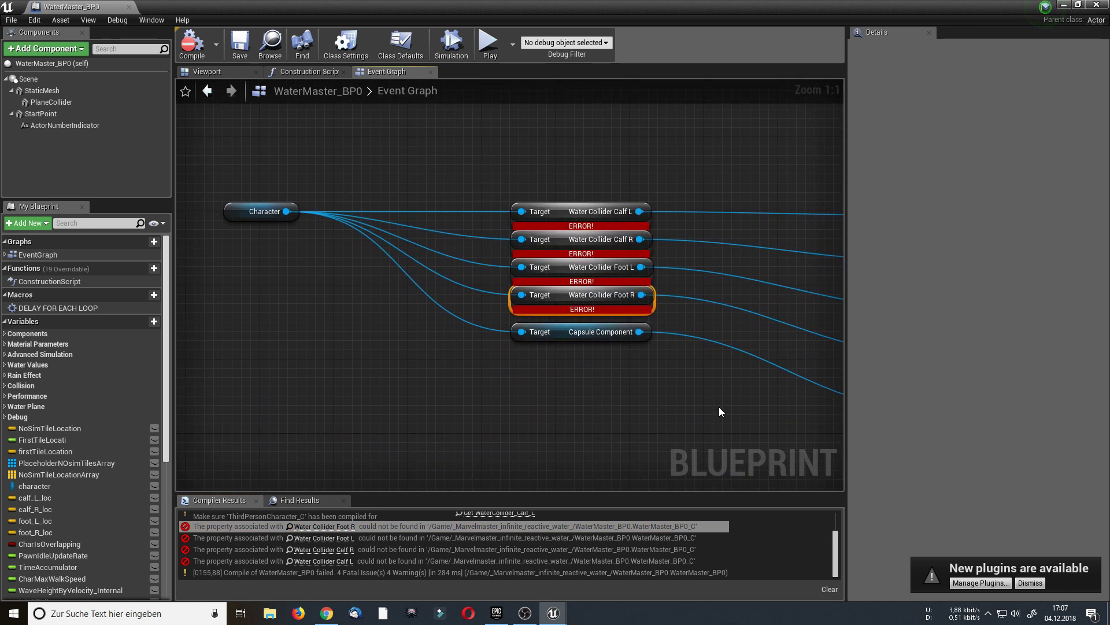
Step: Break the links on the left and right calf GetWorldLocation Return Value pins
{"action": "right_click_drag", "start_coordinate": [723, 407], "coordinate": [621, 398]}
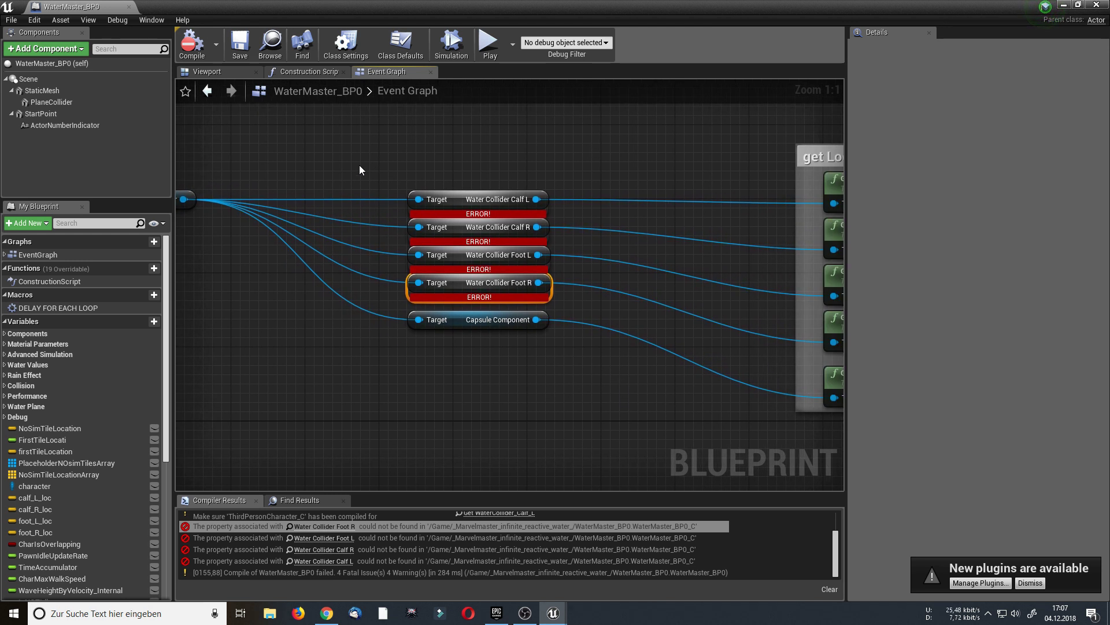
{"action": "scroll", "coordinate": [666, 406], "scroll_direction": "down", "scroll_amount": 1}
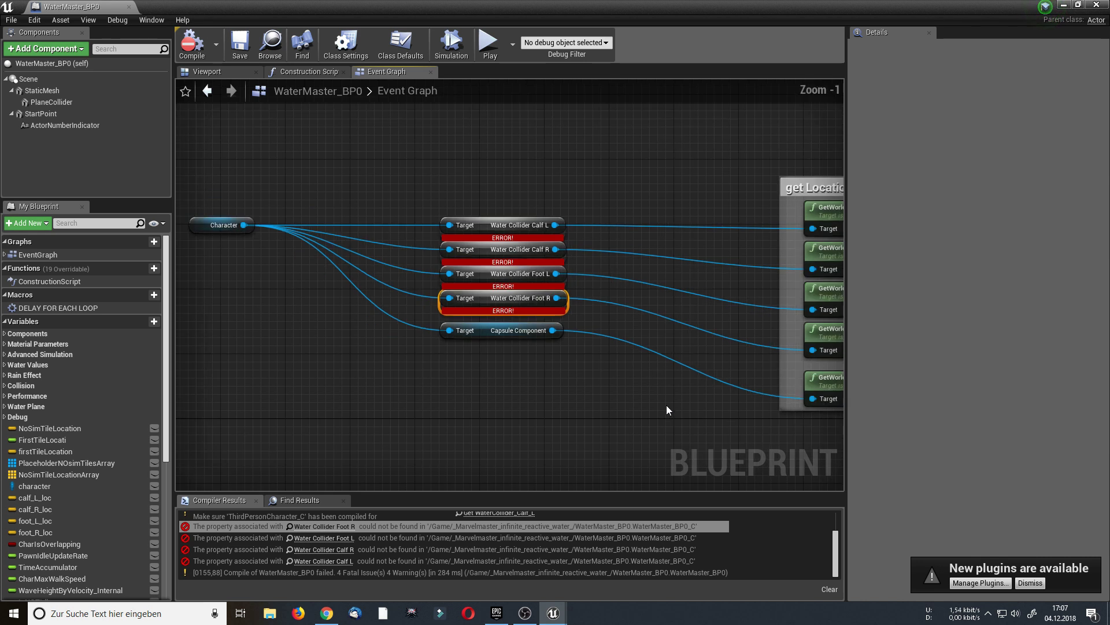
{"action": "right_click_drag", "start_coordinate": [667, 405], "coordinate": [629, 345]}
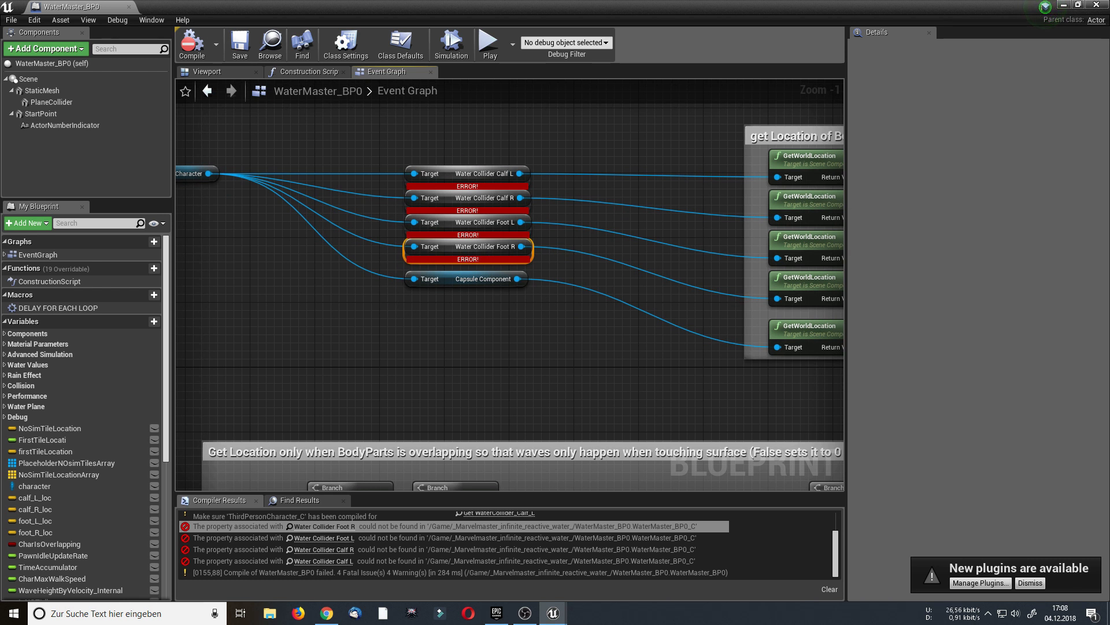
{"action": "right_click_drag", "start_coordinate": [464, 152], "coordinate": [272, 157]}
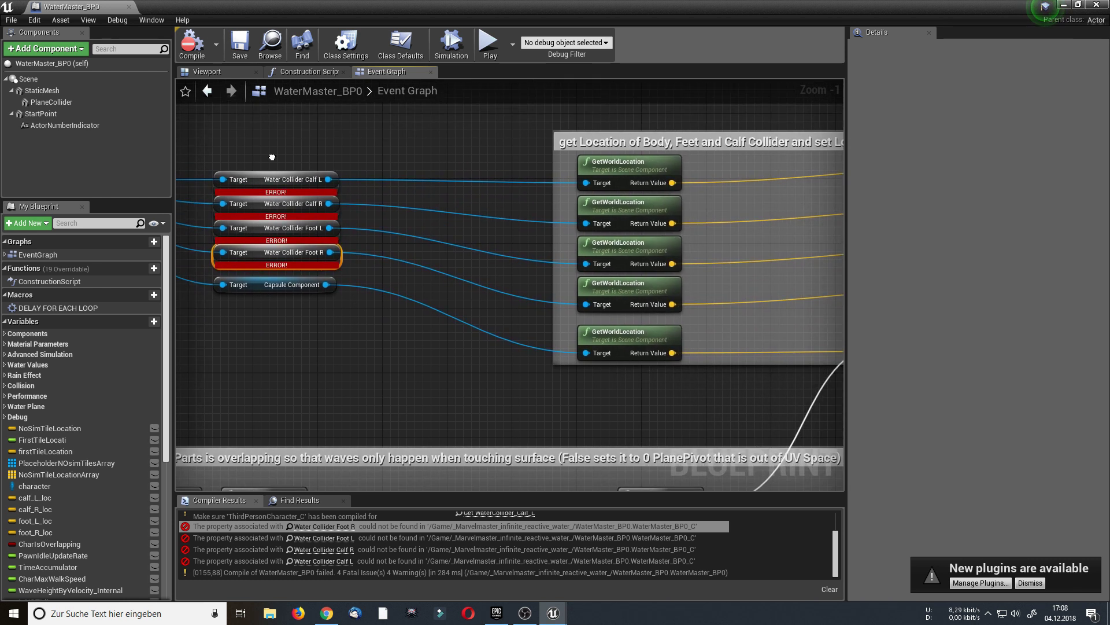
{"action": "right_click", "coordinate": [672, 182]}
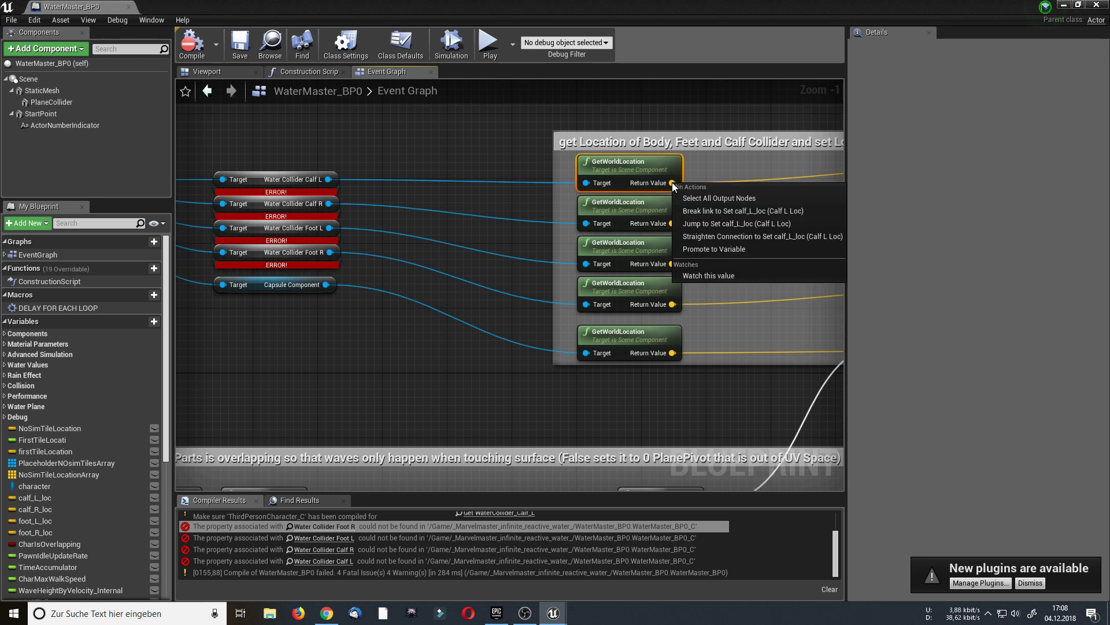
{"action": "left_click", "coordinate": [695, 209]}
{"action": "right_click", "coordinate": [672, 223]}
{"action": "left_click", "coordinate": [684, 250]}
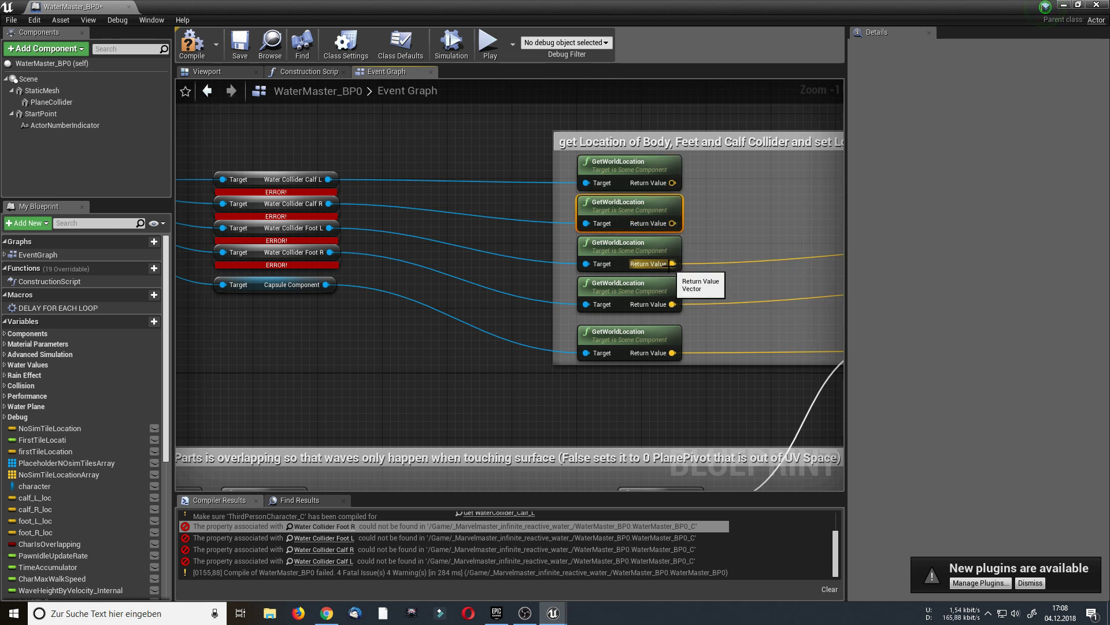
Step: Break the left and right foot location links and recompile WaterMaster_BP0
{"action": "right_click", "coordinate": [671, 263]}
{"action": "left_click", "coordinate": [688, 291]}
{"action": "right_click", "coordinate": [673, 303]}
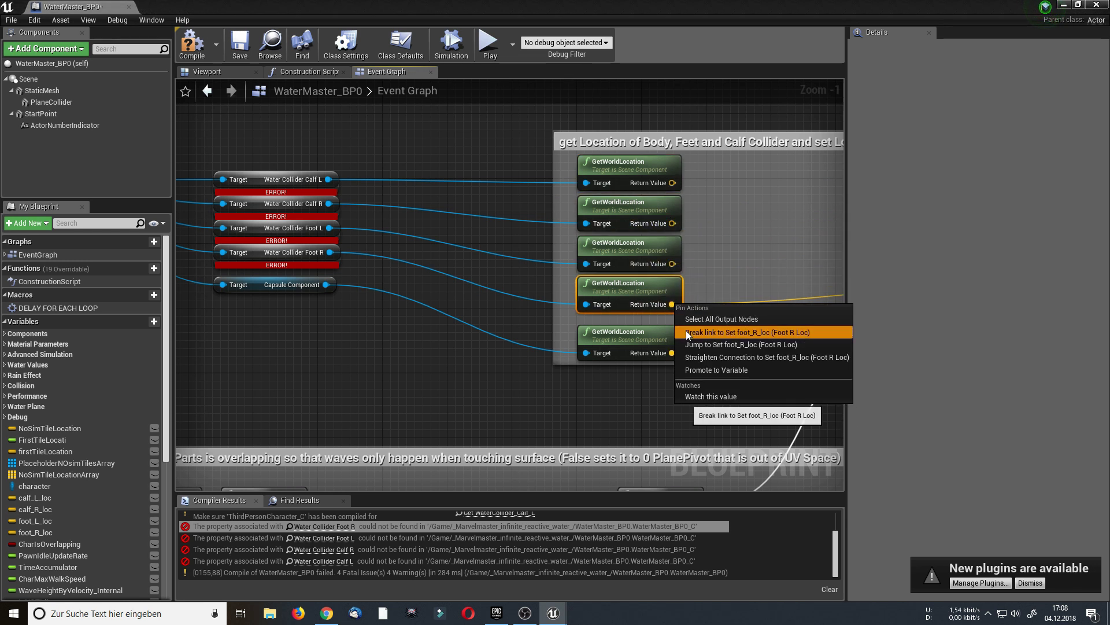
{"action": "left_click", "coordinate": [700, 331]}
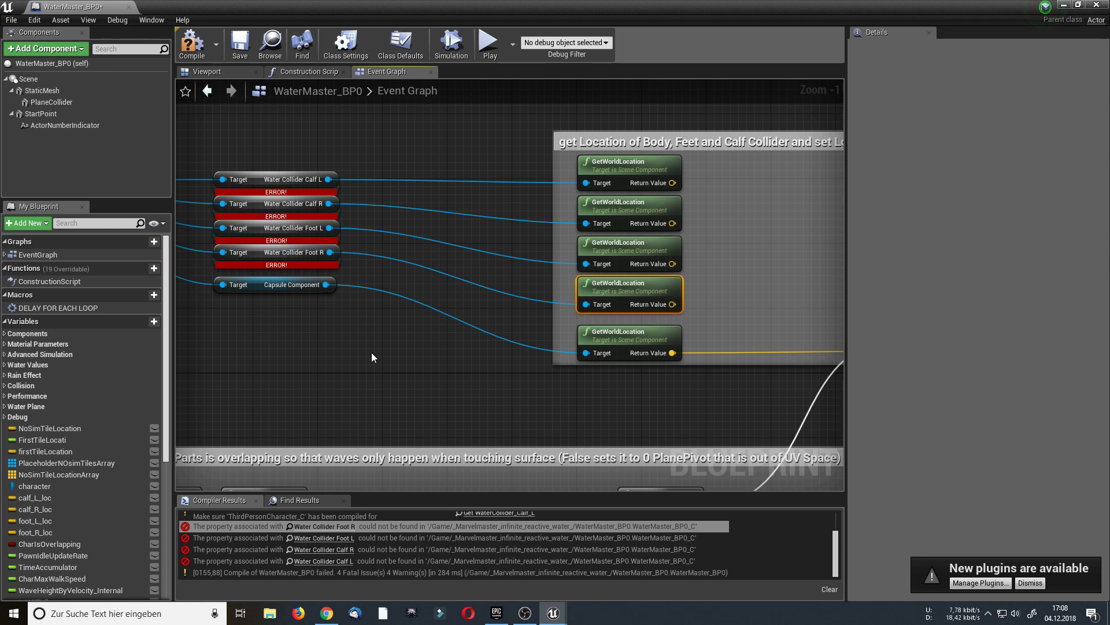
{"action": "left_click", "coordinate": [194, 51]}
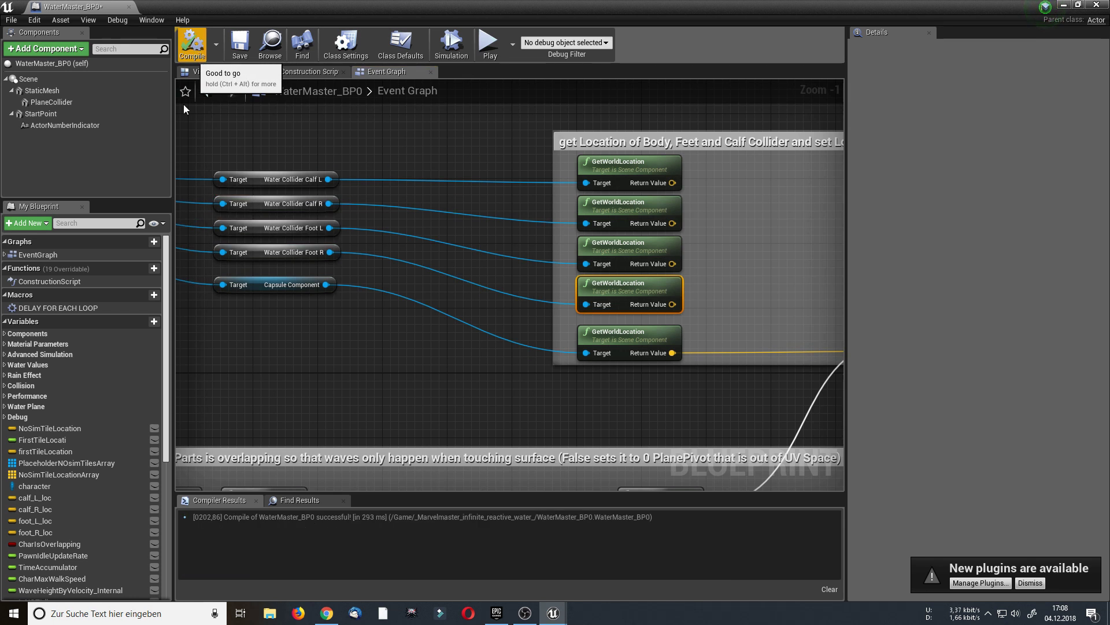
Step: Back in the level, raise WaterMaster_BP0 from Z 130 to Z 180
{"action": "left_click", "coordinate": [1095, 6]}
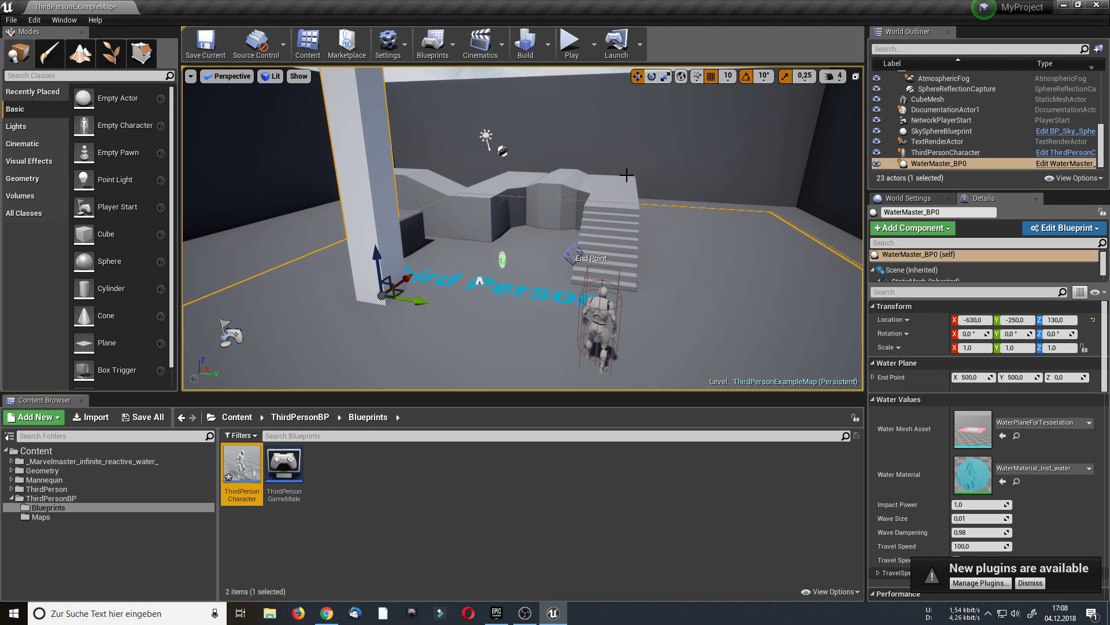
{"action": "right_click_drag", "start_coordinate": [569, 144], "coordinate": [423, 223]}
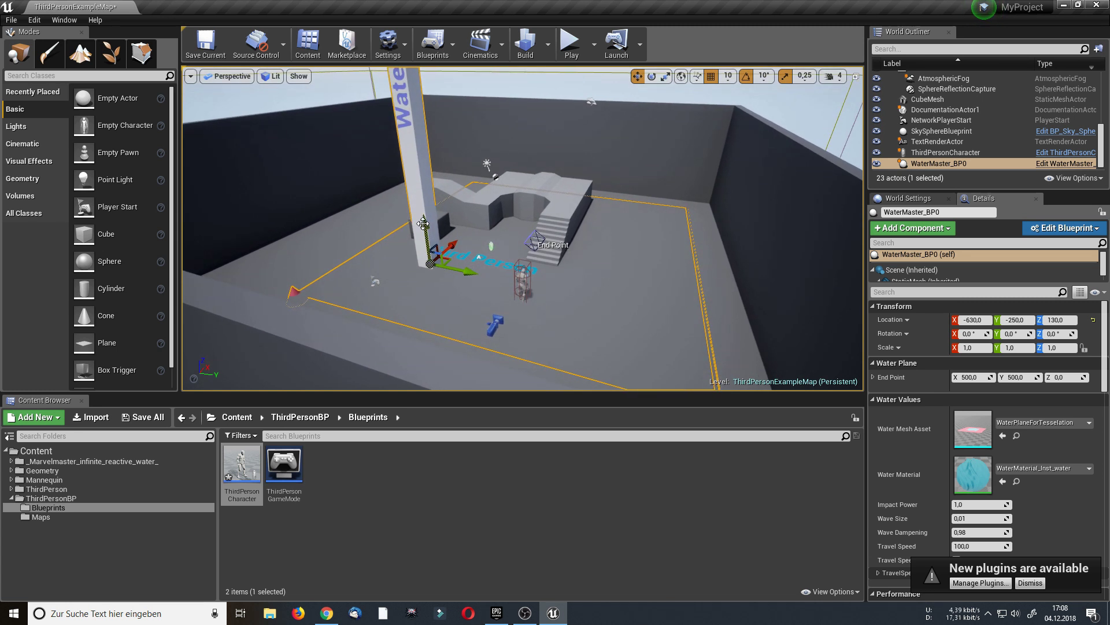
{"action": "left_click_drag", "start_coordinate": [423, 223], "coordinate": [425, 216]}
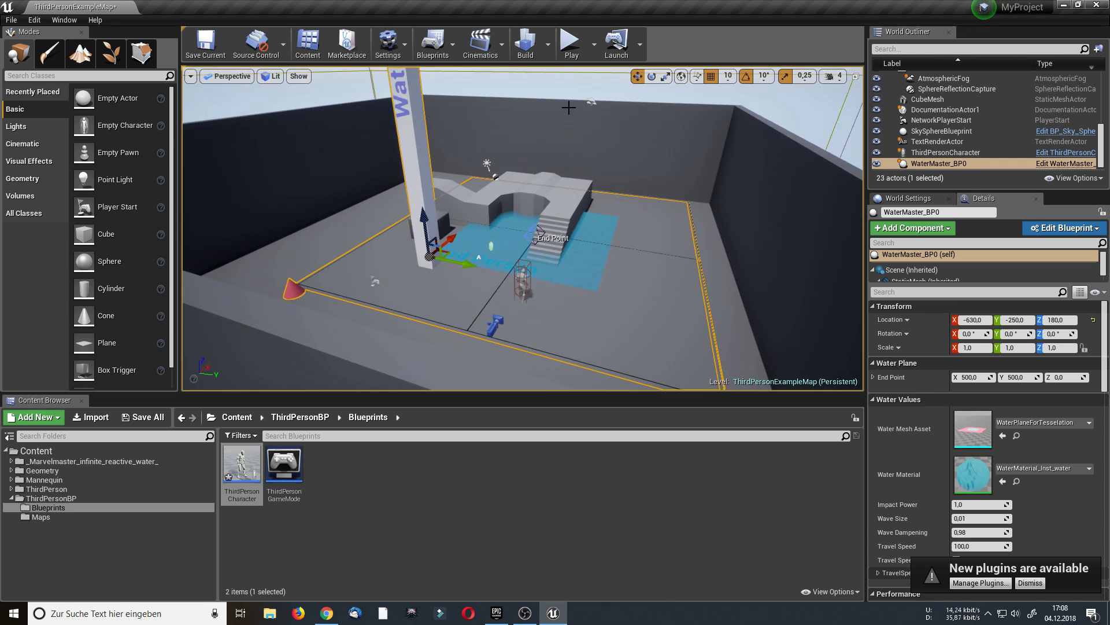
Step: Play-test the level, running the character through the water, then reselect the water plane
{"action": "left_click", "coordinate": [570, 43]}
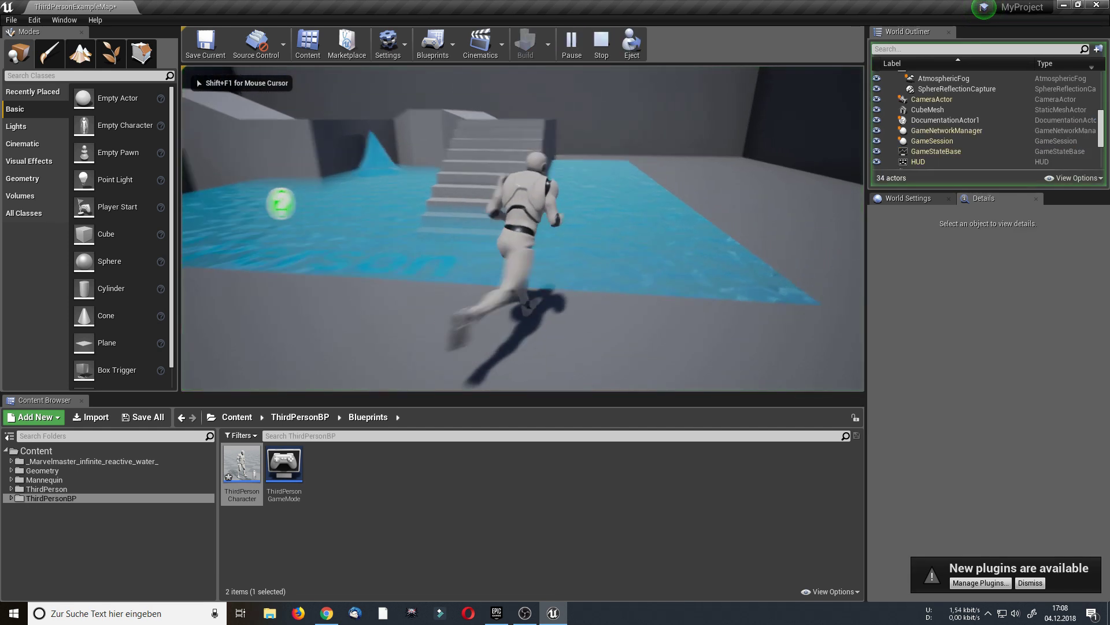
{"action": "key", "text": "w"}
{"action": "key", "text": "s"}
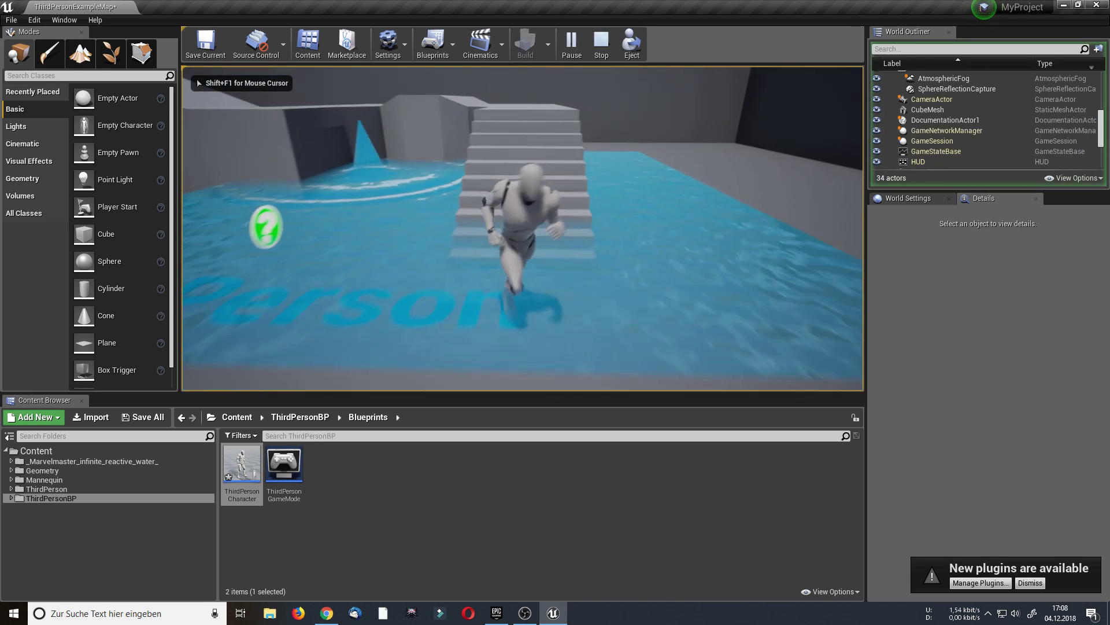
{"action": "key", "text": "a"}
{"action": "key", "text": "Escape"}
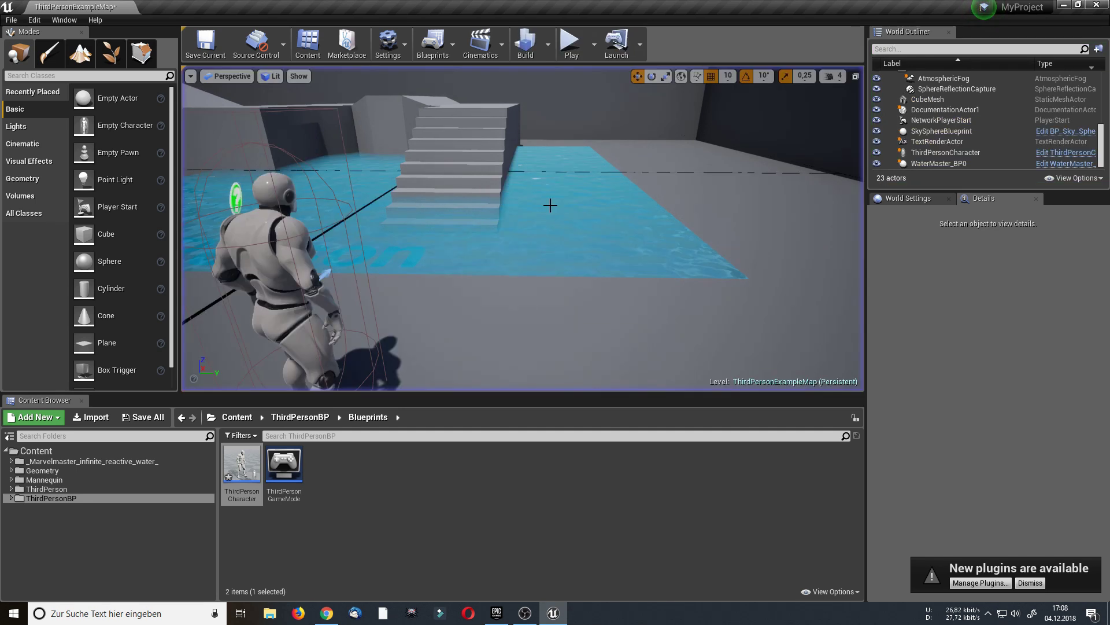
{"action": "left_click_drag", "start_coordinate": [588, 236], "coordinate": [543, 214]}
{"action": "left_click", "coordinate": [589, 236]}
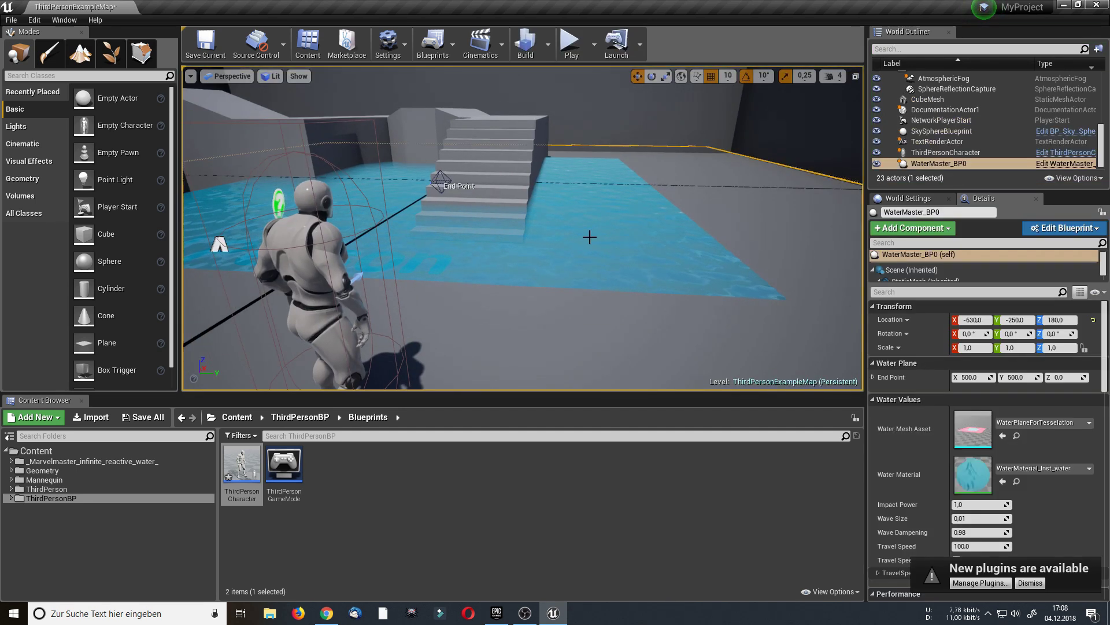
{"action": "mouse_move", "coordinate": [589, 236]}
{"action": "right_mouse_down"}
{"action": "mouse_move", "coordinate": [566, 229]}
{"action": "mouse_move", "coordinate": [584, 249]}
{"action": "right_mouse_up"}
Step: Tick Enable Full Body Collider in WaterMaster_BP0's Collision settings
{"action": "scroll", "coordinate": [1103, 341], "scroll_direction": "down", "scroll_amount": 1}
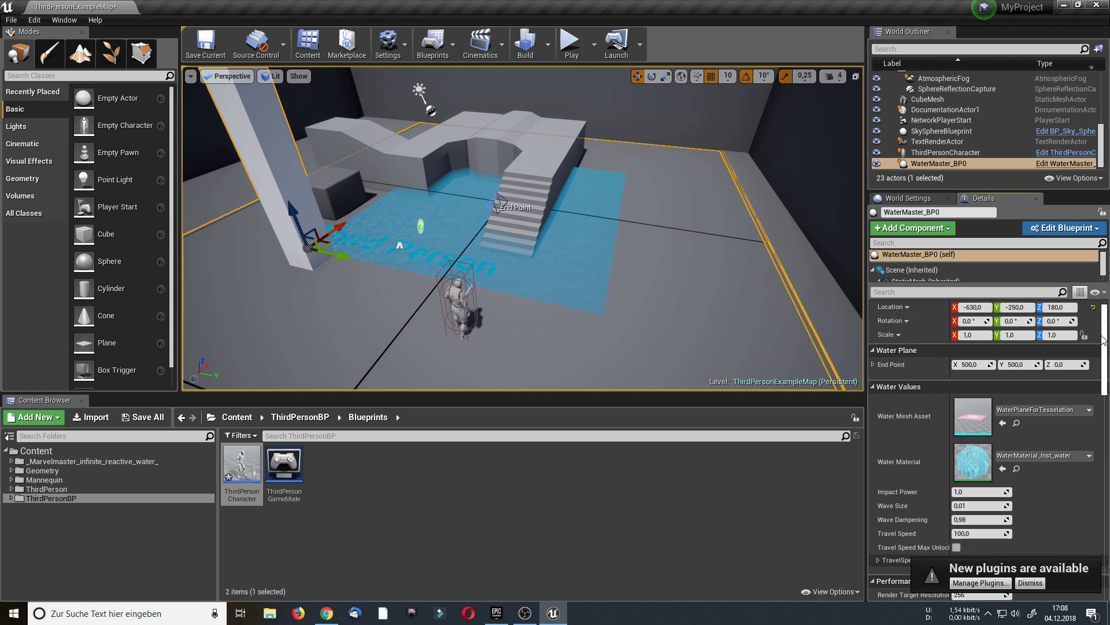
{"action": "left_click_drag", "start_coordinate": [1104, 341], "coordinate": [1096, 447]}
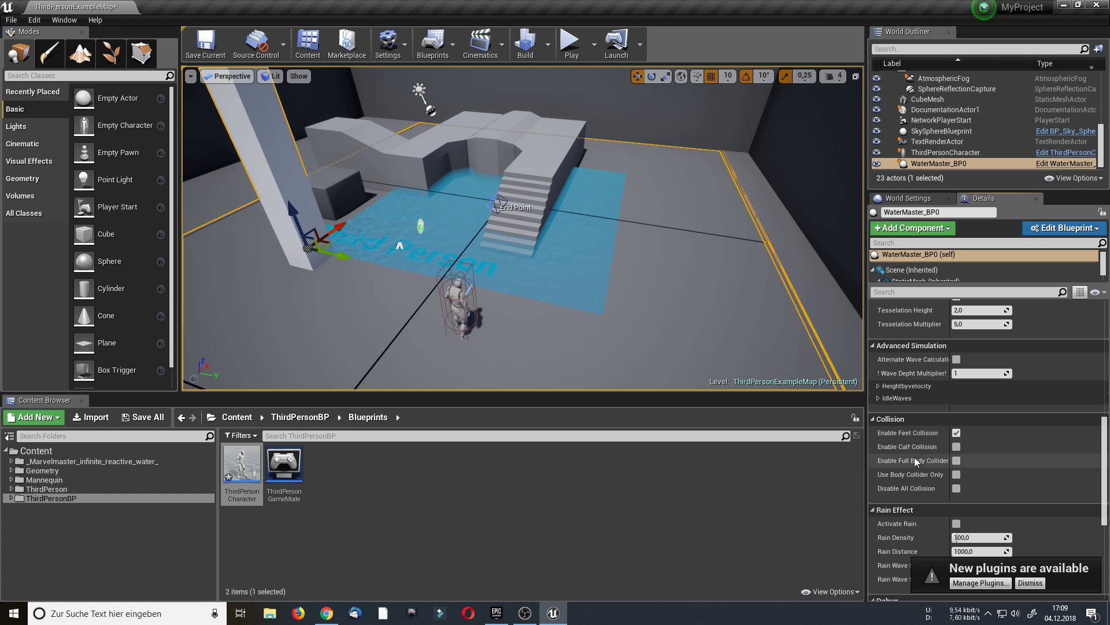
{"action": "left_click", "coordinate": [956, 461]}
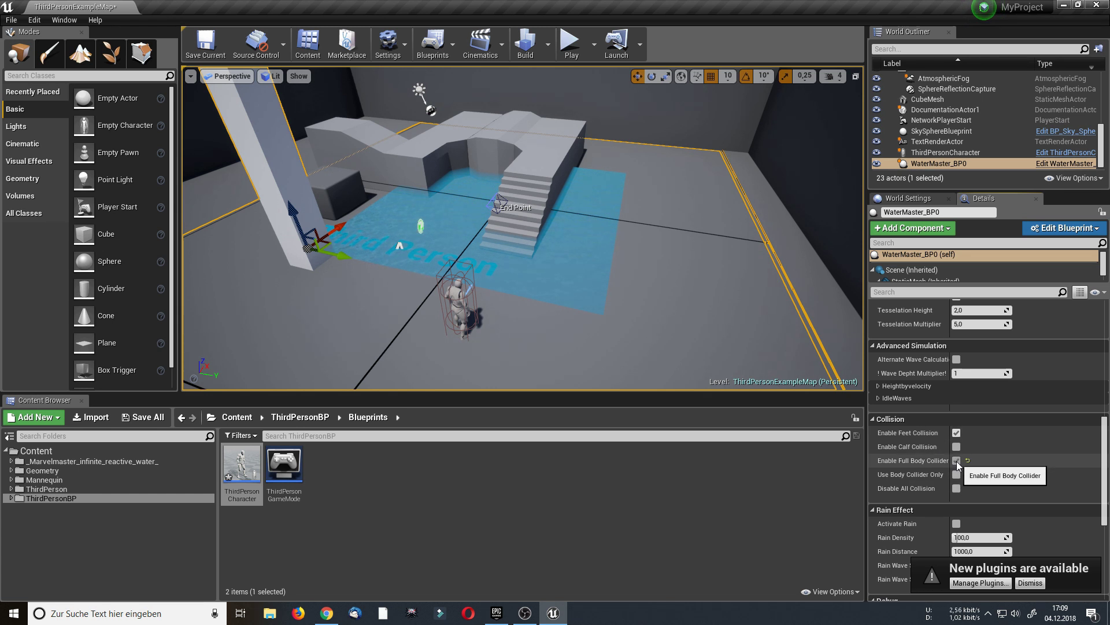
{"action": "left_click", "coordinate": [570, 44]}
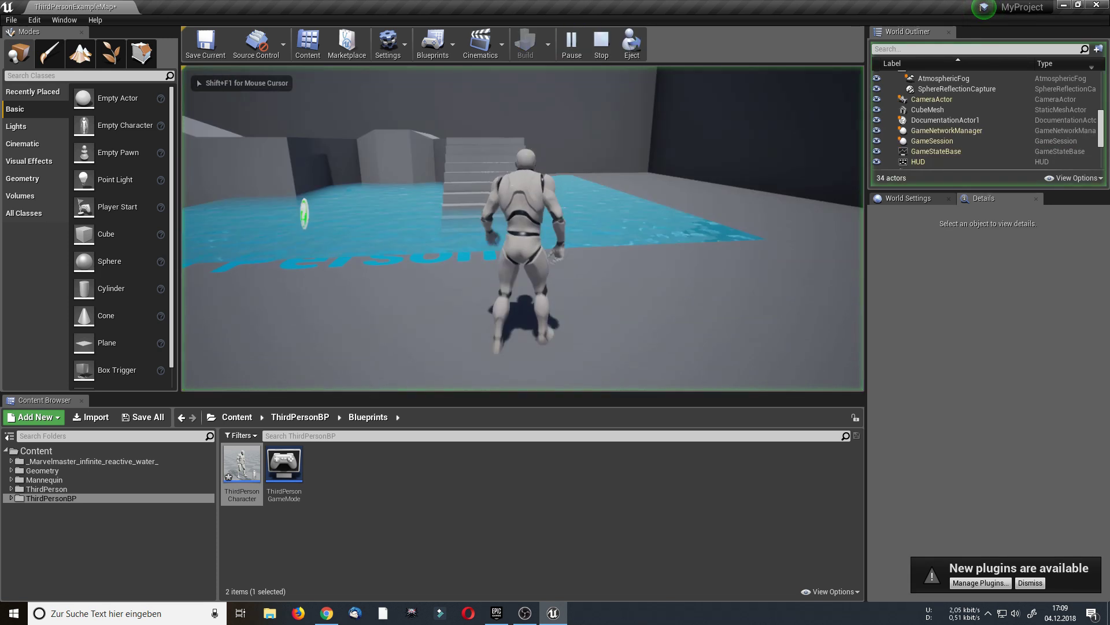
{"action": "key", "text": "w"}
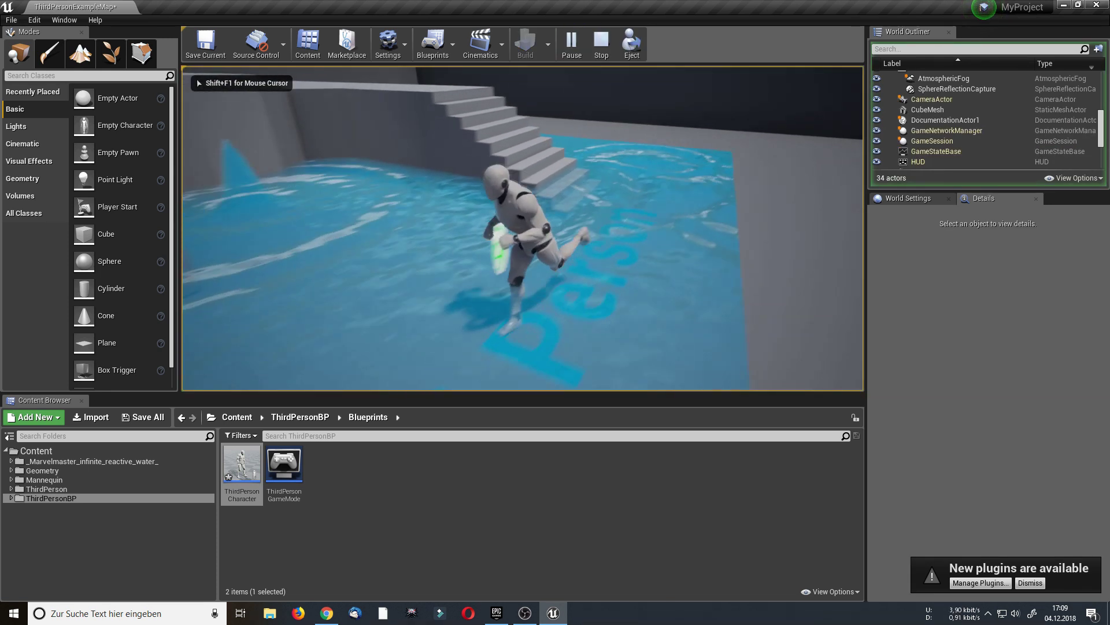
{"action": "key", "text": "w"}
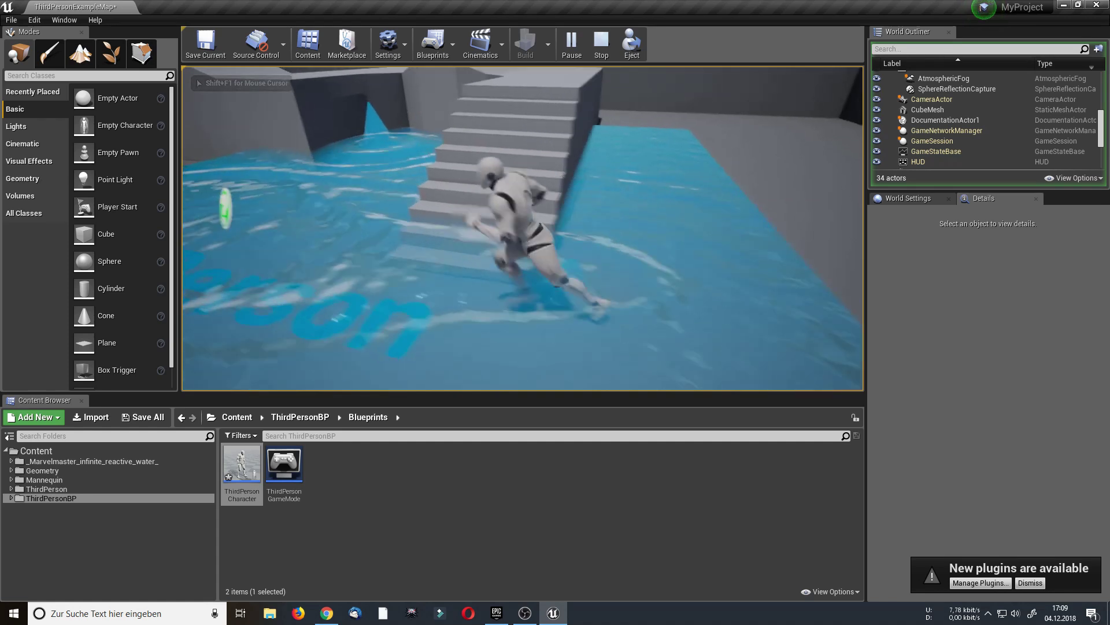
{"action": "key", "text": "w"}
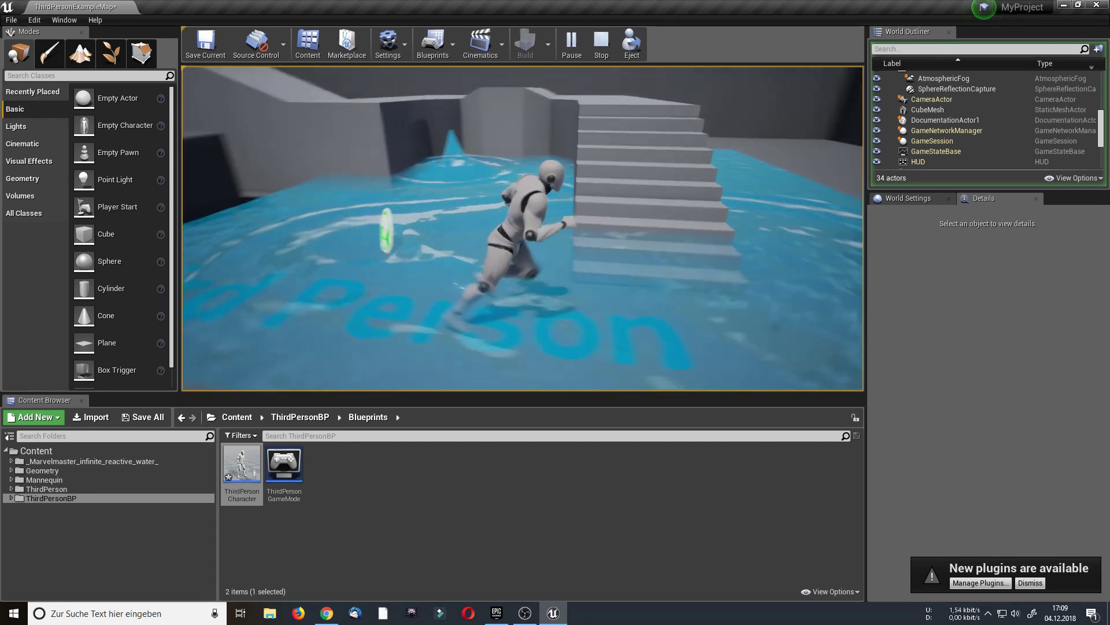
{"action": "key", "text": "w"}
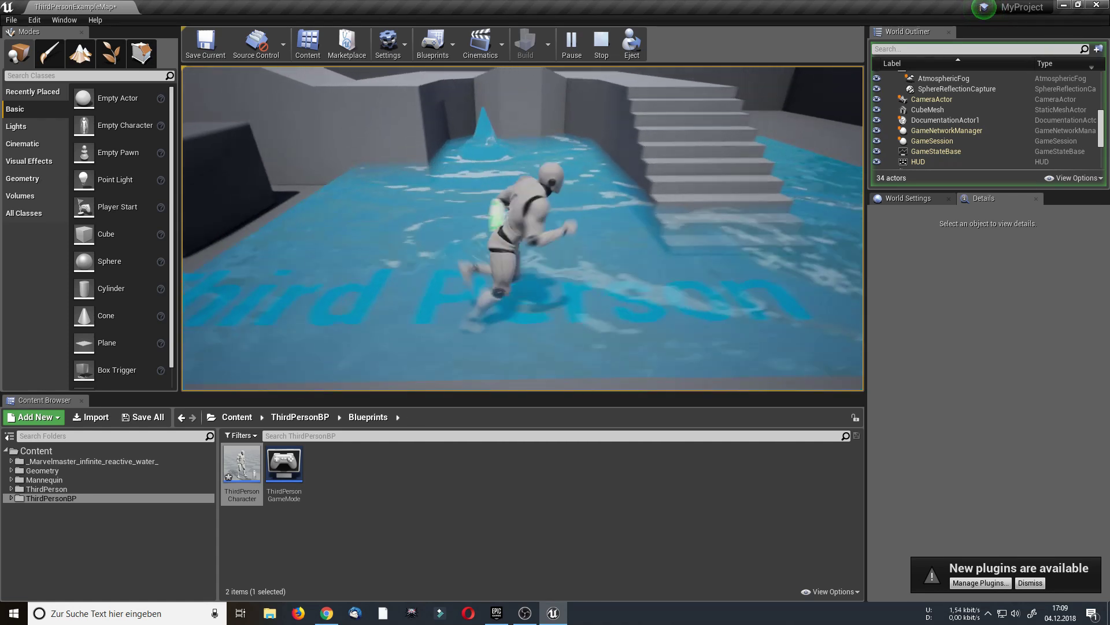
{"action": "key", "text": "w"}
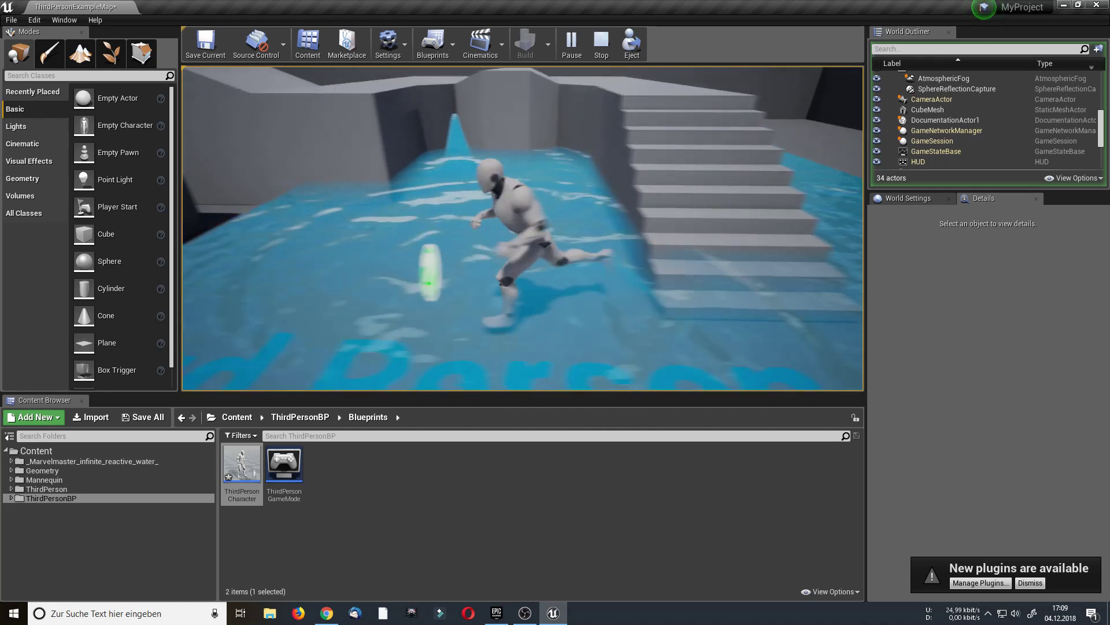
{"action": "key", "text": "w"}
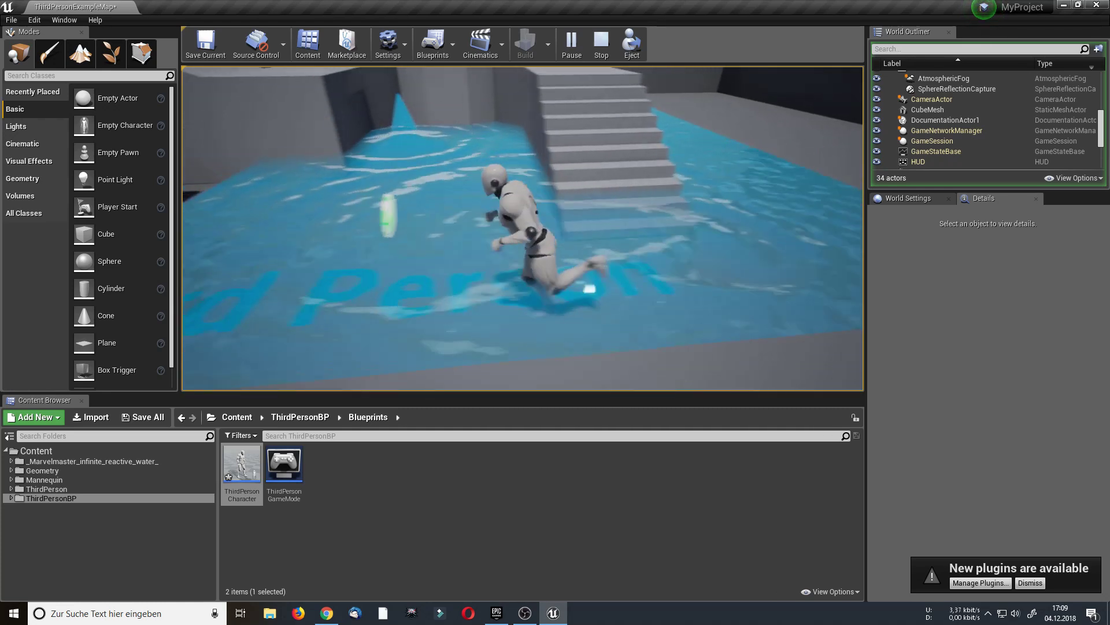
{"action": "key", "text": "w"}
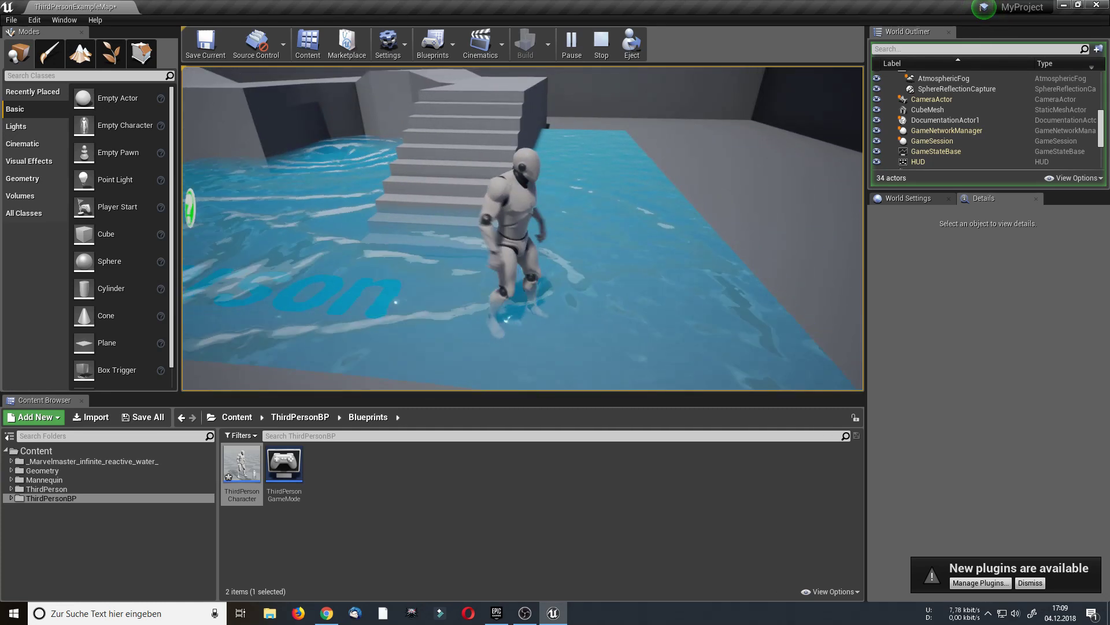
{"action": "key", "text": "w"}
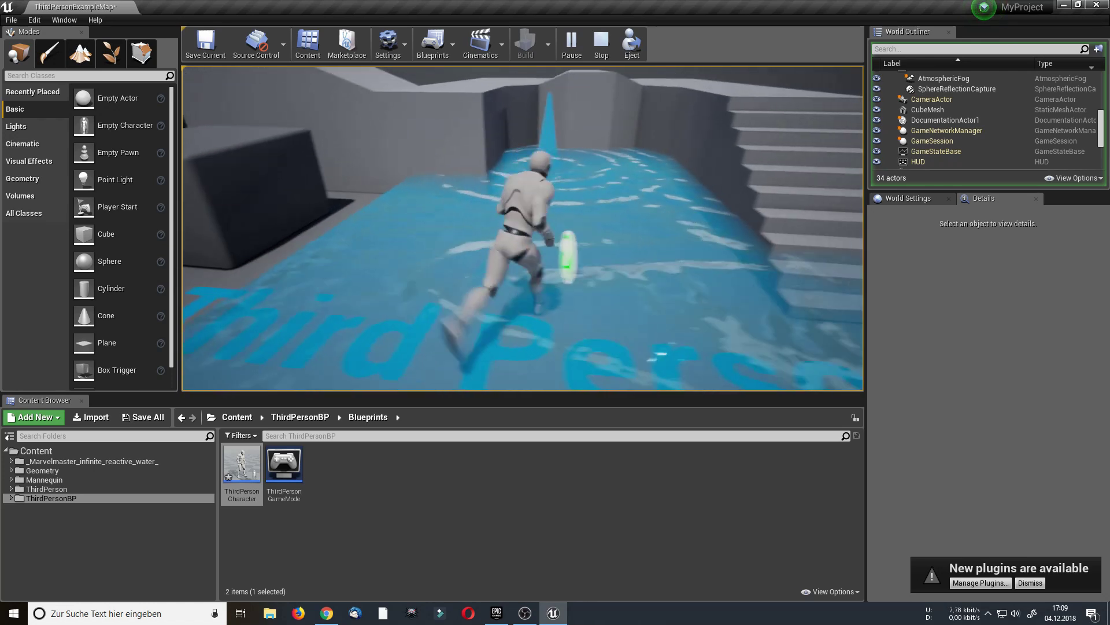
{"action": "key", "text": "a"}
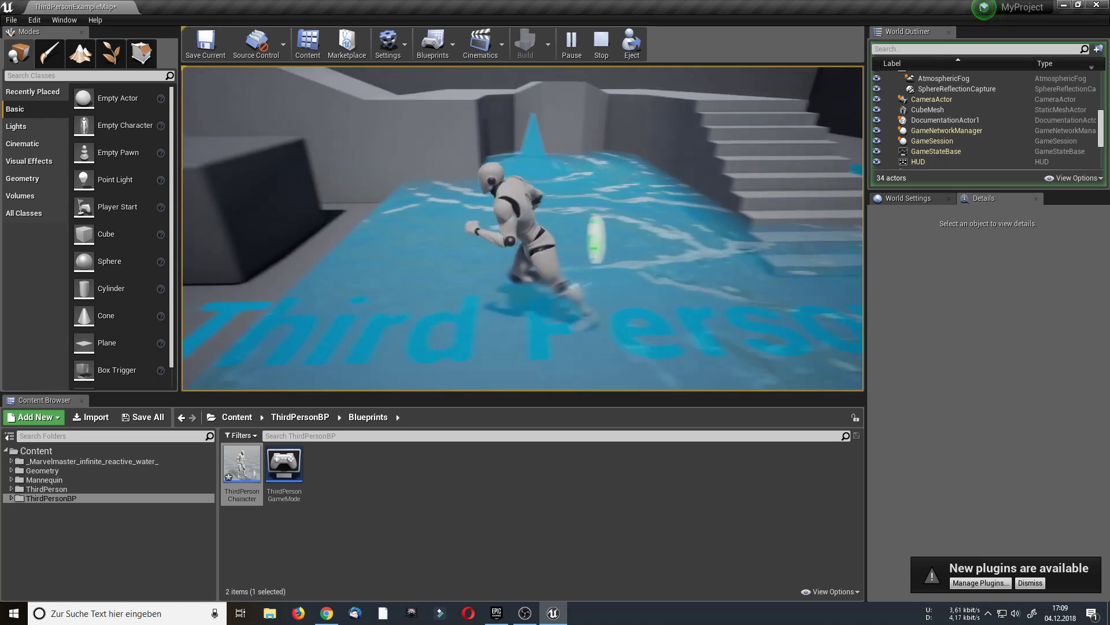
{"action": "key", "text": "a"}
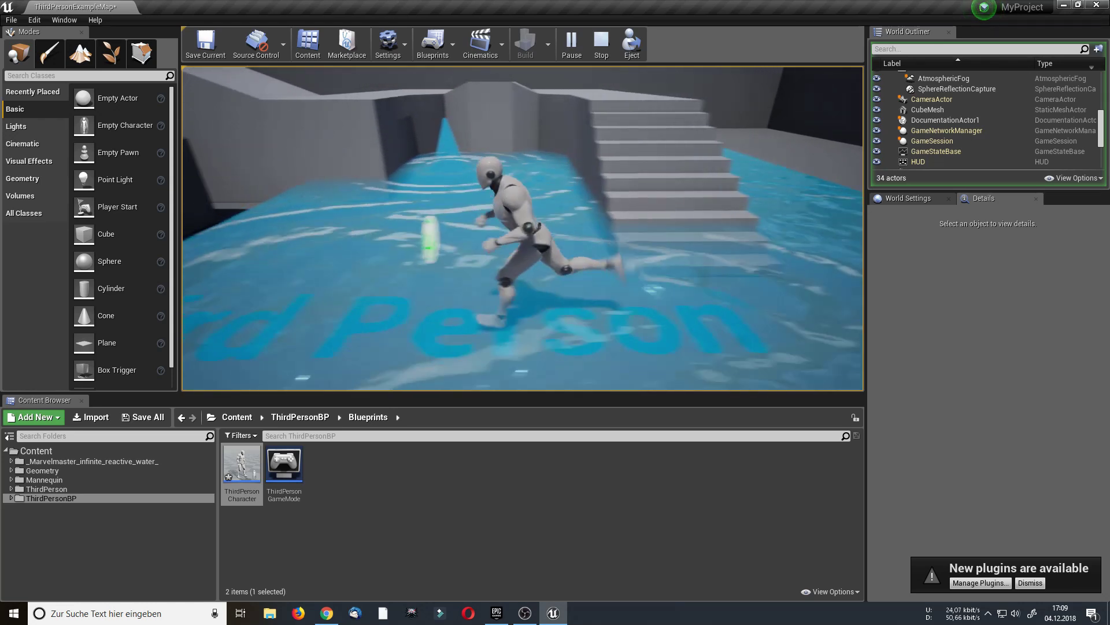
{"action": "key", "text": "a"}
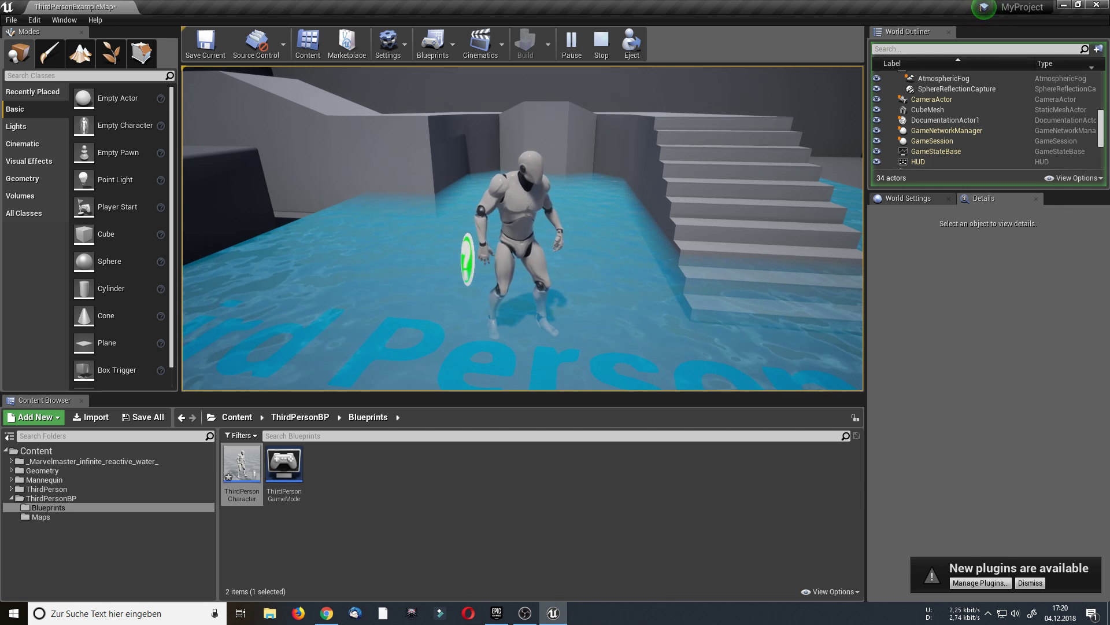
Step: Stop the play session and open WaterMaster_BP0 from the Marvelmaster folder
{"action": "key", "text": "Escape"}
{"action": "left_click", "coordinate": [146, 461]}
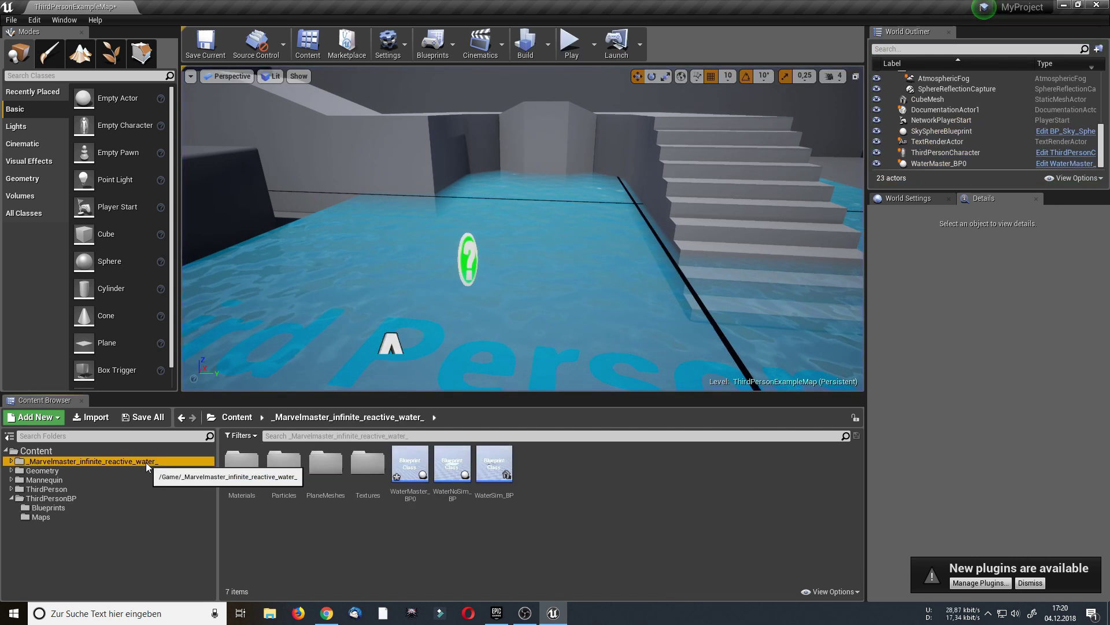
{"action": "double_click", "coordinate": [416, 465]}
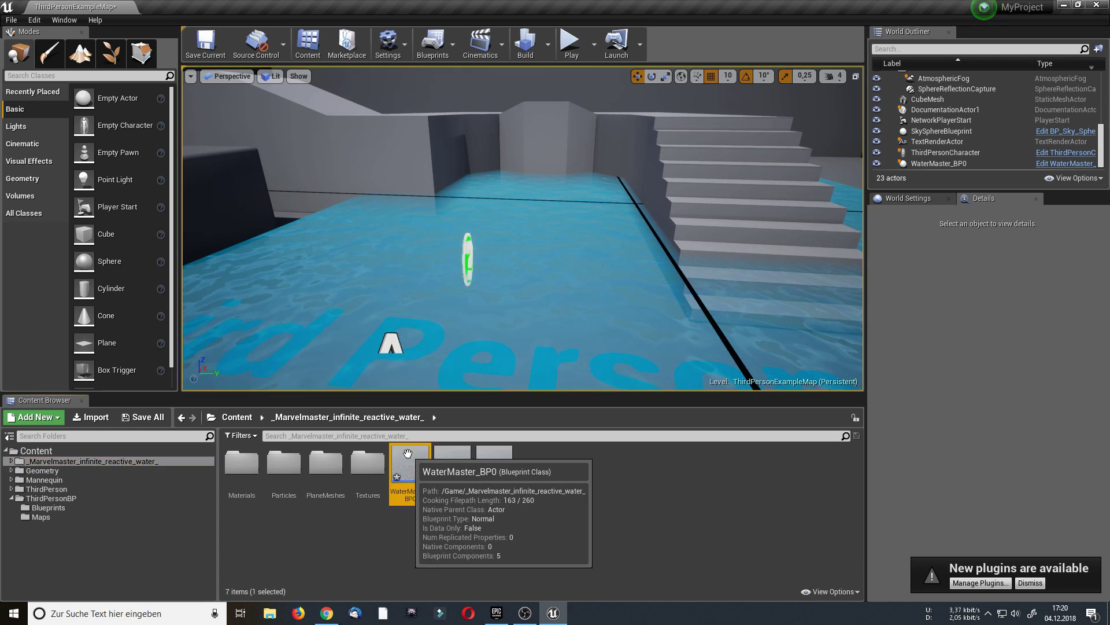
Step: Wire a GetWorldLocation Return Value into the Foot R Loc SET node and compile
{"action": "scroll", "coordinate": [355, 240], "scroll_direction": "up", "scroll_amount": 3}
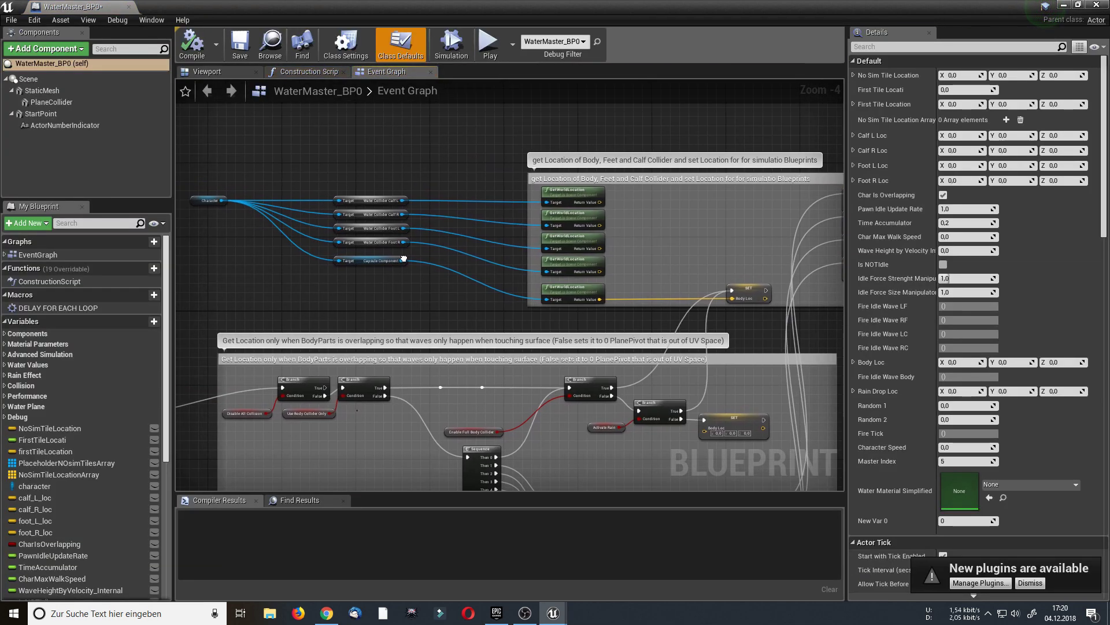
{"action": "scroll", "coordinate": [346, 222], "scroll_direction": "down", "scroll_amount": 2}
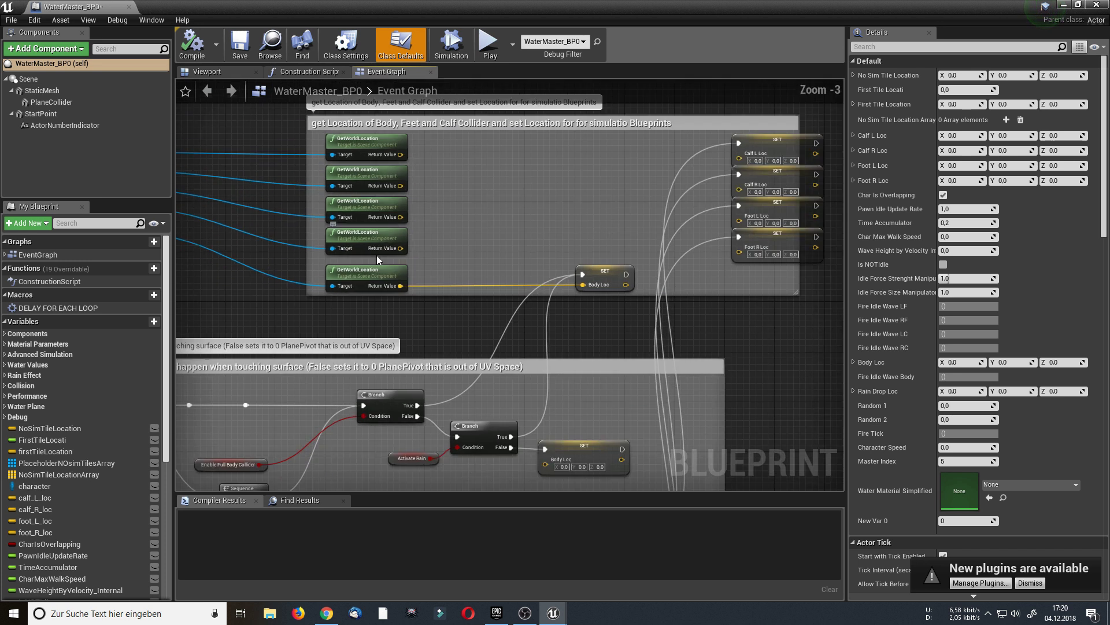
{"action": "right_click_drag", "start_coordinate": [122, 221], "coordinate": [284, 221]}
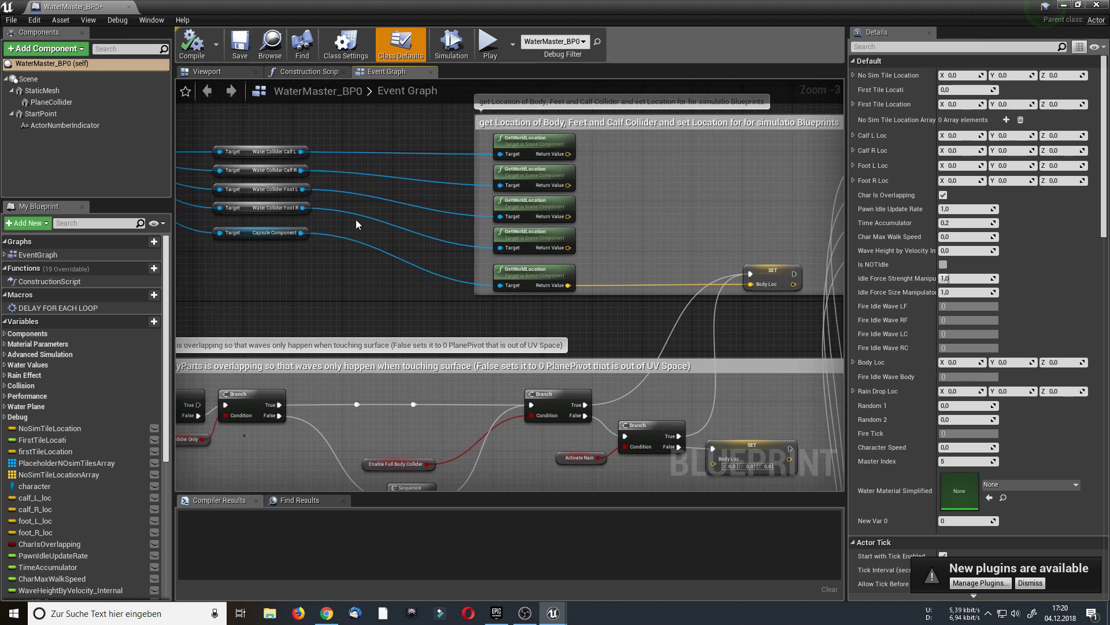
{"action": "right_click_drag", "start_coordinate": [357, 225], "coordinate": [129, 226]}
{"action": "left_click_drag", "start_coordinate": [340, 249], "coordinate": [679, 257]}
{"action": "right_click_drag", "start_coordinate": [523, 230], "coordinate": [698, 218]}
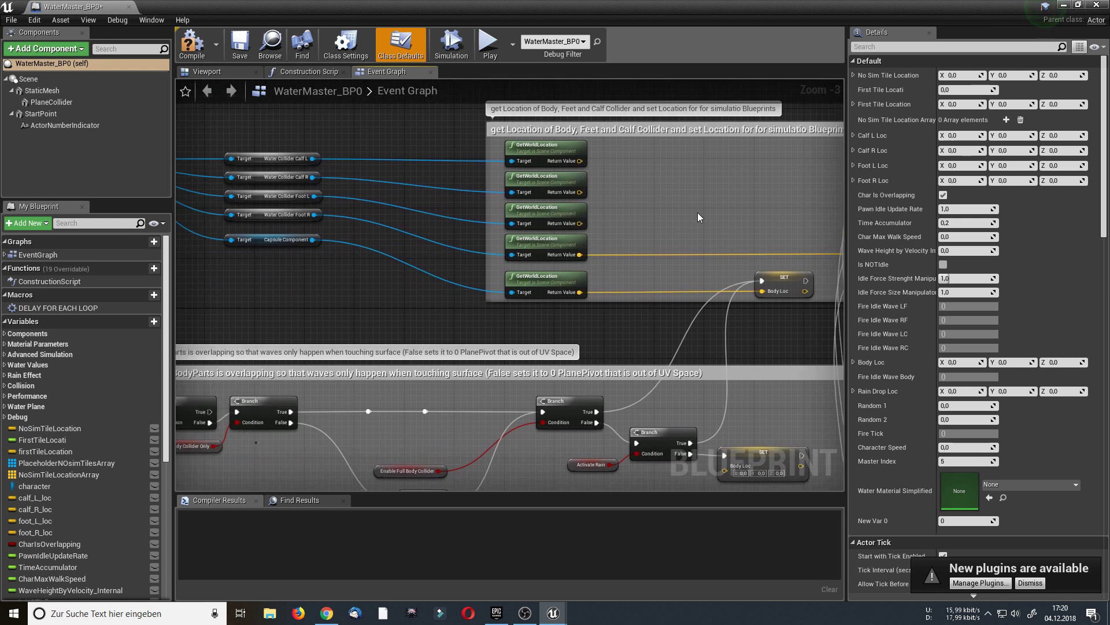
{"action": "left_click", "coordinate": [192, 47]}
{"action": "scroll", "coordinate": [343, 192], "scroll_direction": "up", "scroll_amount": 2}
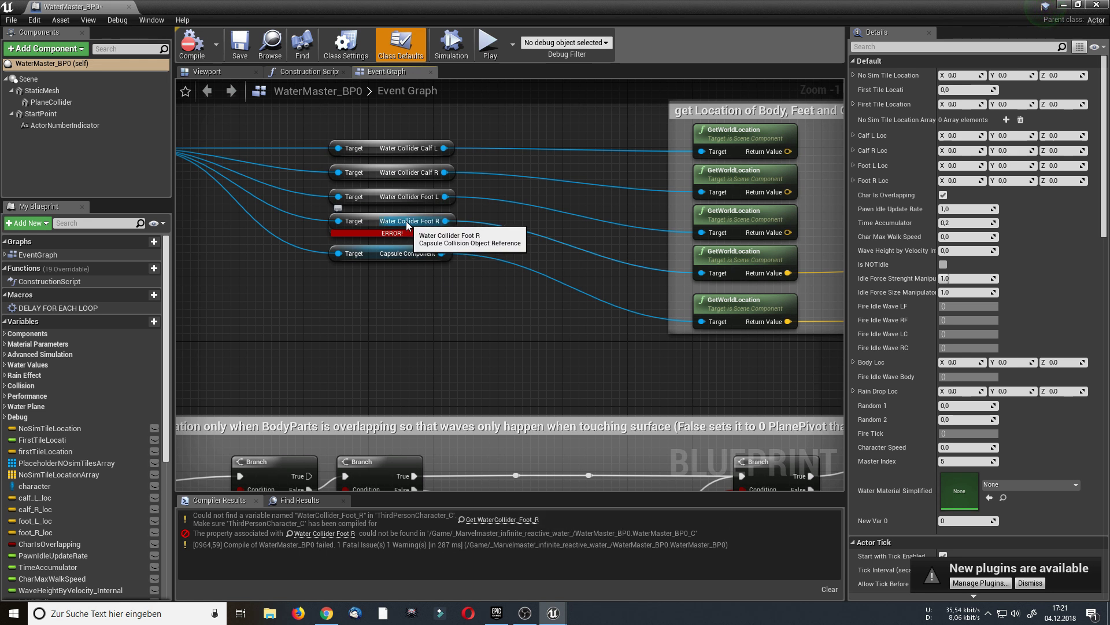
{"action": "left_click", "coordinate": [1062, 6]}
Step: Open ThirdPersonCharacter from ThirdPersonBP > Blueprints and add a Capsule Collision component
{"action": "left_click", "coordinate": [102, 497]}
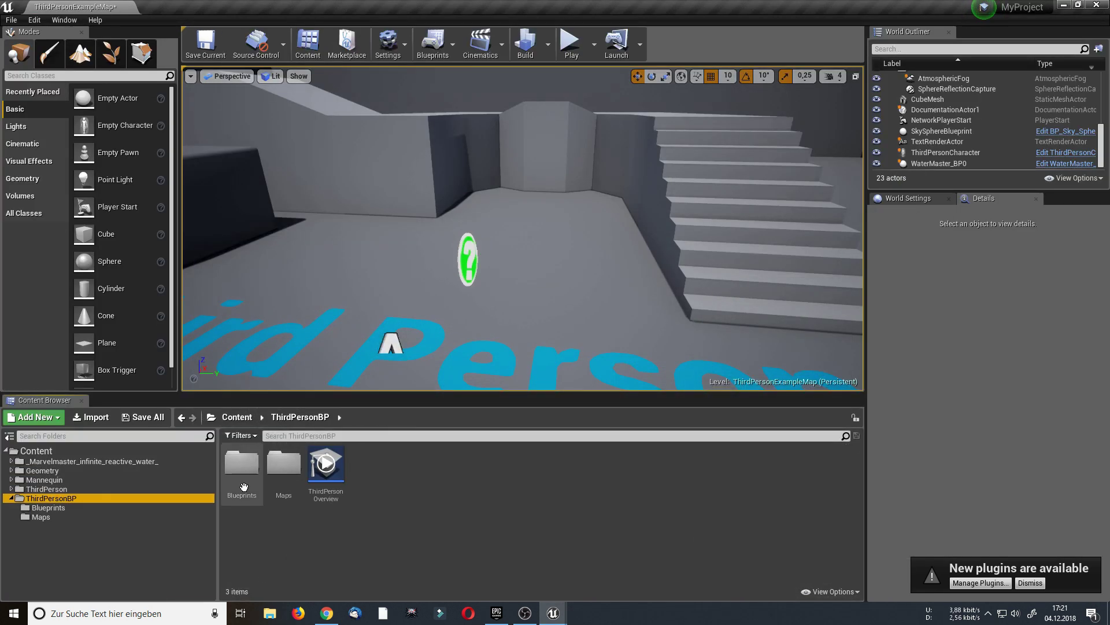
{"action": "left_click", "coordinate": [251, 473]}
{"action": "double_click", "coordinate": [250, 473]}
{"action": "double_click", "coordinate": [251, 474]}
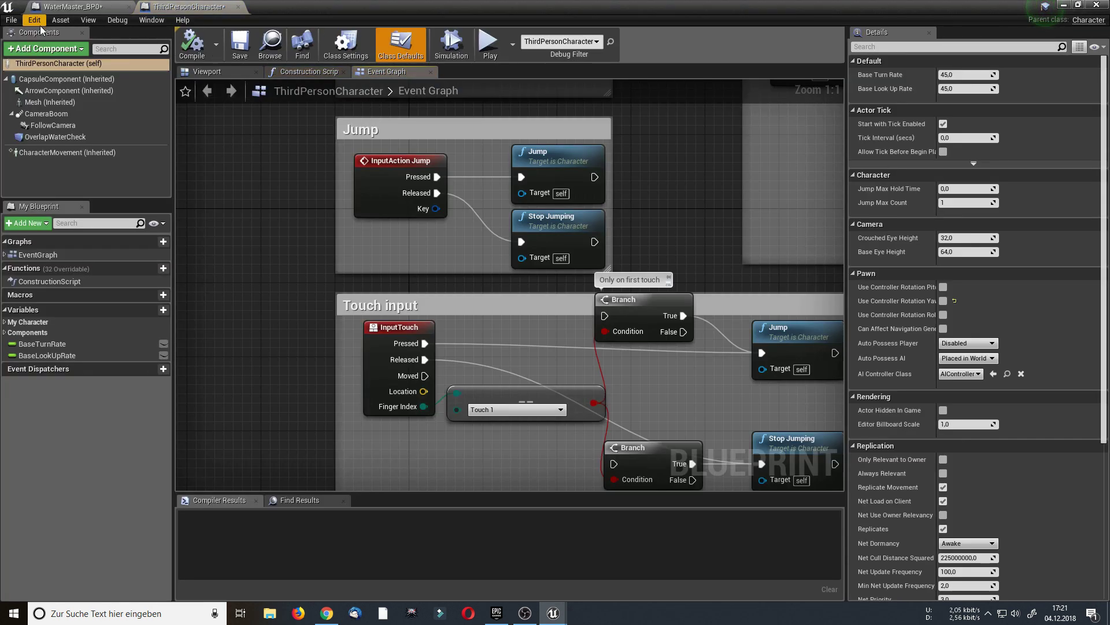
{"action": "left_click", "coordinate": [50, 51]}
{"action": "type", "text": "caps"}
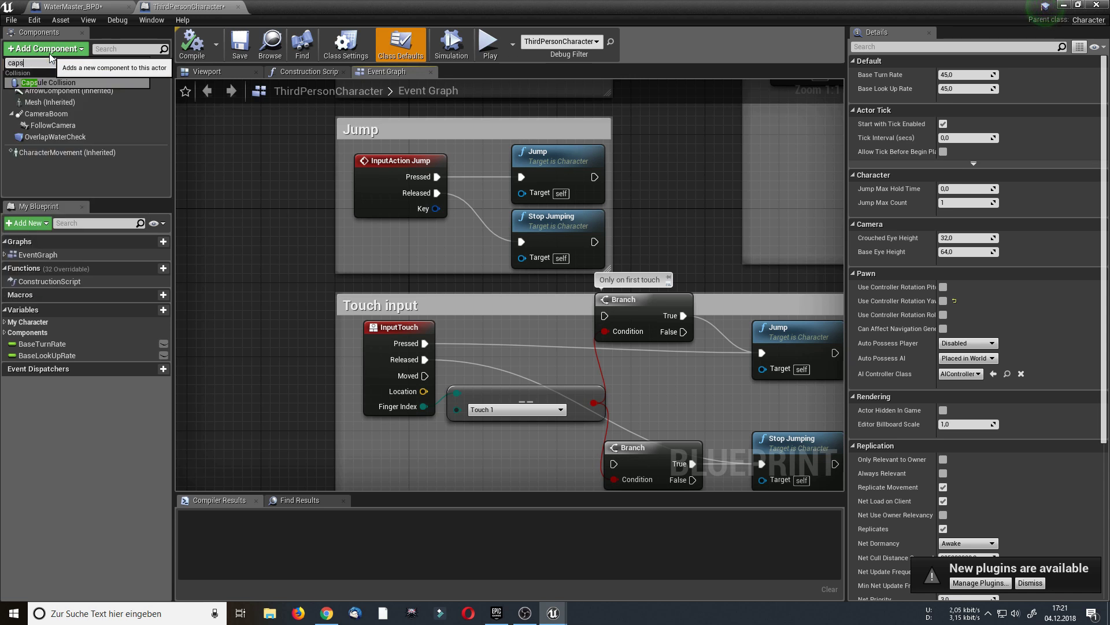
{"action": "left_click", "coordinate": [46, 83]}
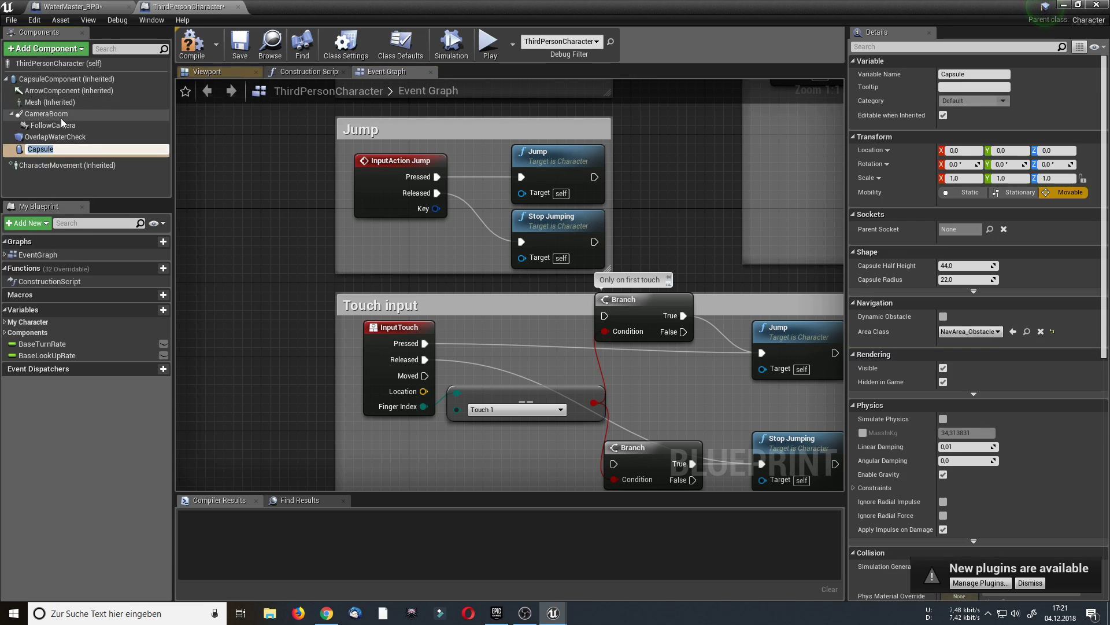
Step: After checking WaterMaster_BP0's errors, rename the capsule to WaterCollider_Foot_R
{"action": "left_click", "coordinate": [78, 7]}
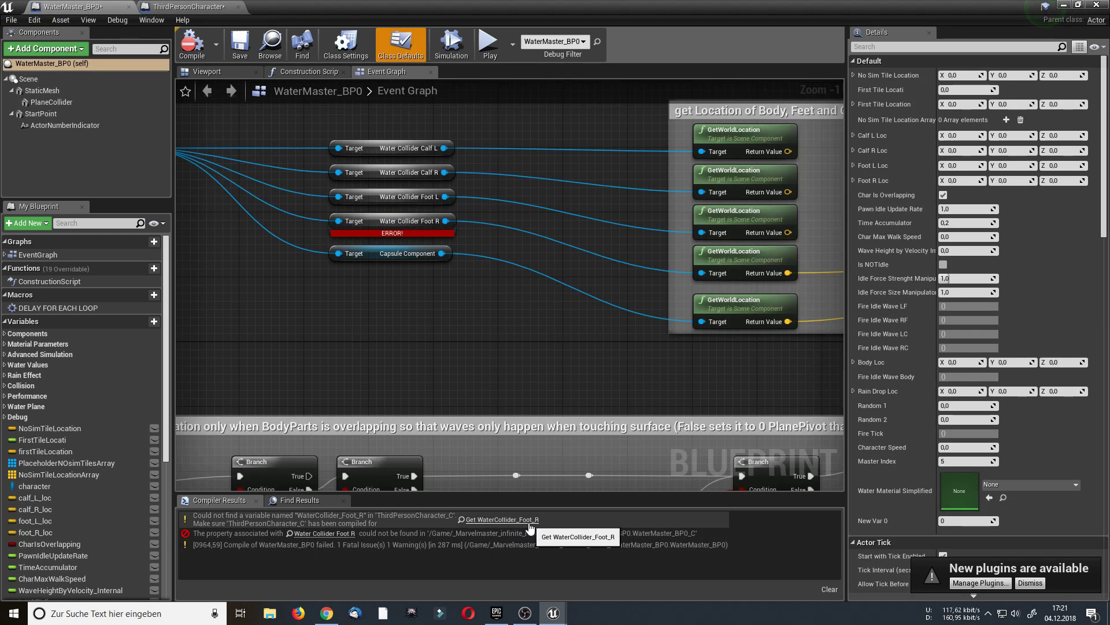
{"action": "left_click", "coordinate": [185, 7]}
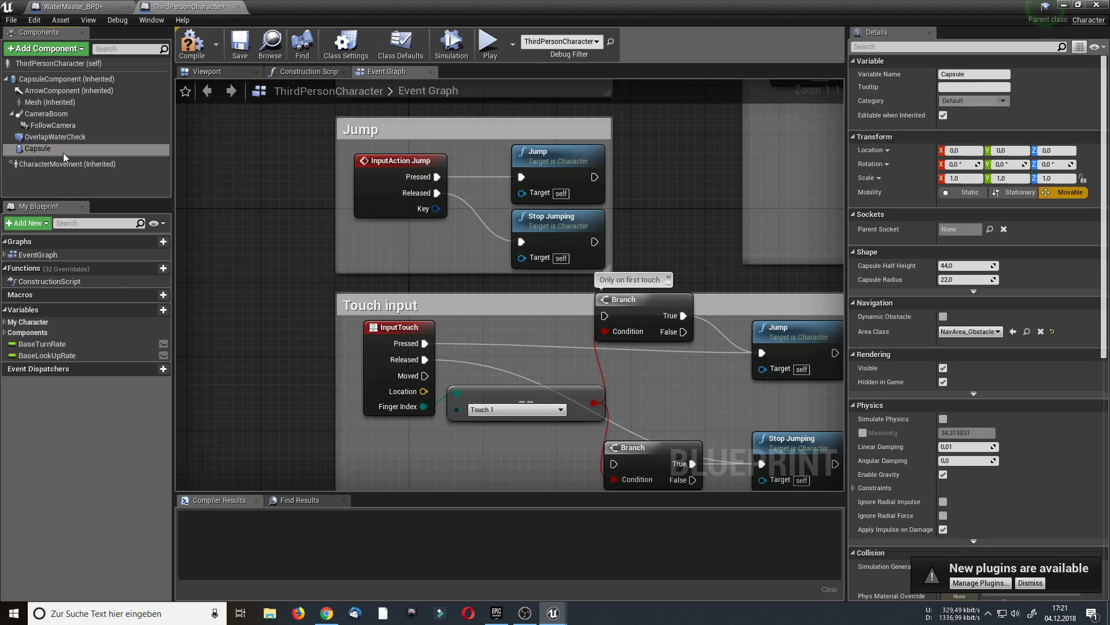
{"action": "right_click", "coordinate": [64, 151]}
{"action": "left_click", "coordinate": [128, 259]}
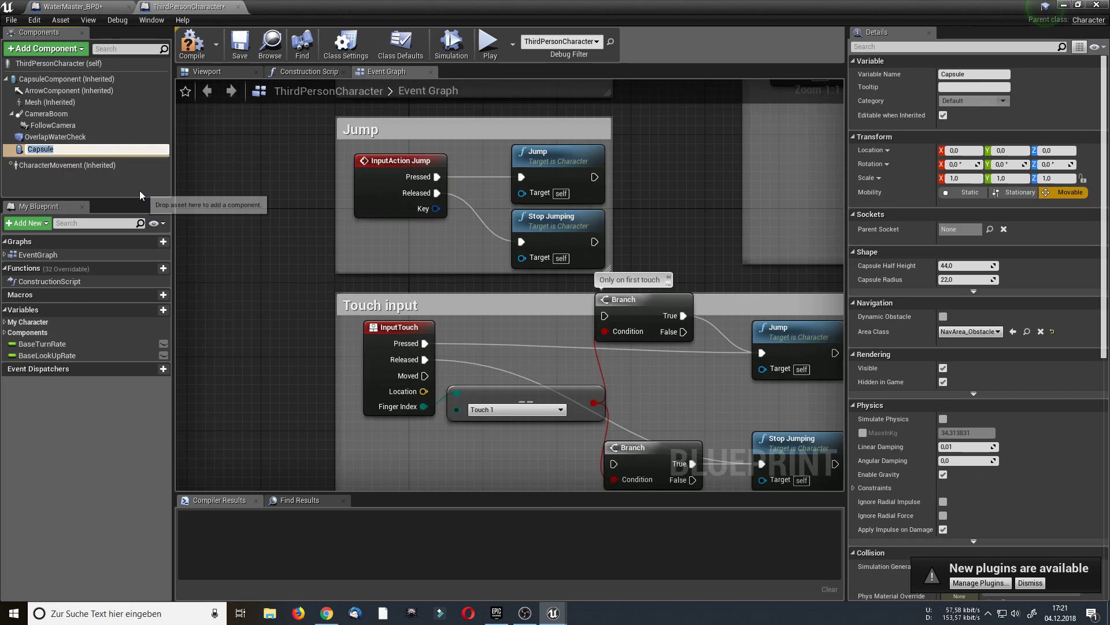
{"action": "type", "text": "WaterColl"}
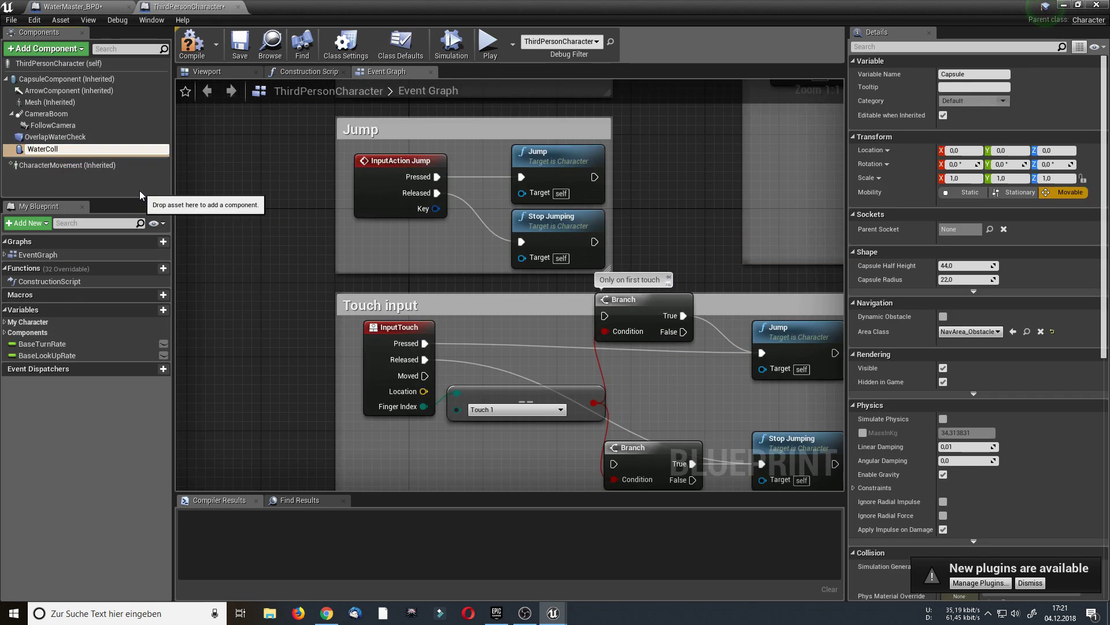
{"action": "type", "text": "ider_Foot_R"}
{"action": "key", "text": "Return"}
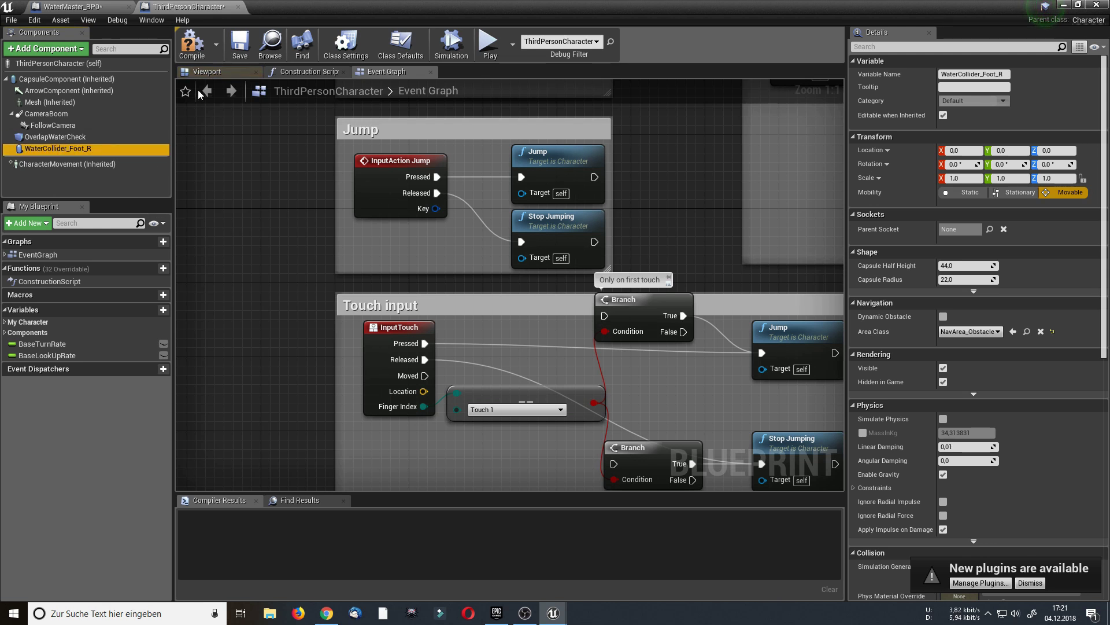
Step: Parent WaterCollider_Foot_R under the character's Mesh (Inherited) component
{"action": "left_click", "coordinate": [207, 72]}
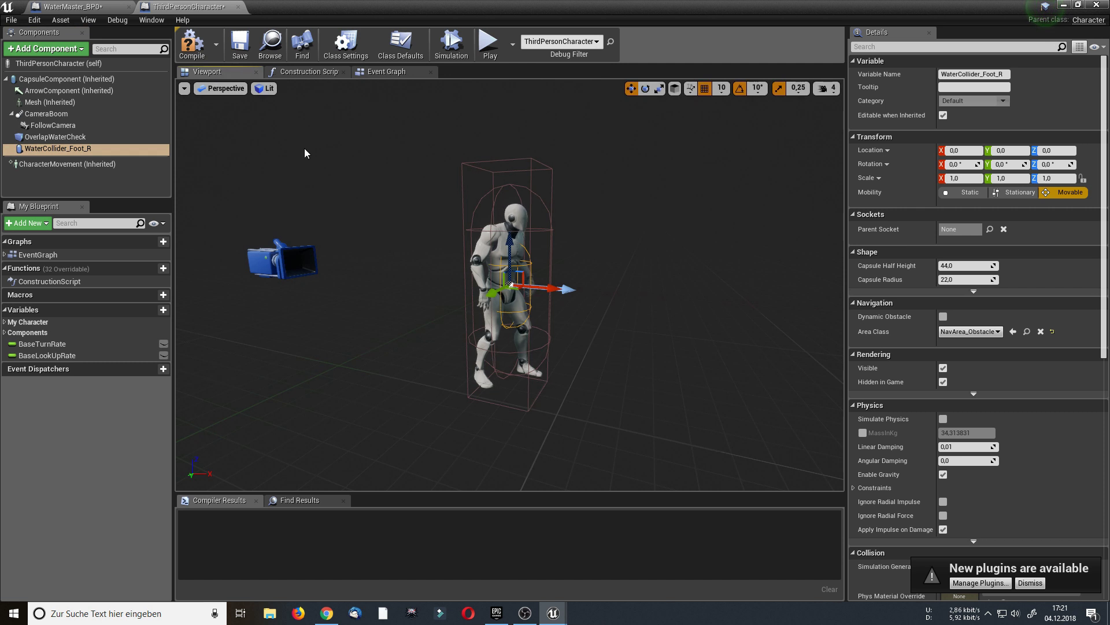
{"action": "middle_click_drag", "start_coordinate": [511, 284], "coordinate": [500, 284]}
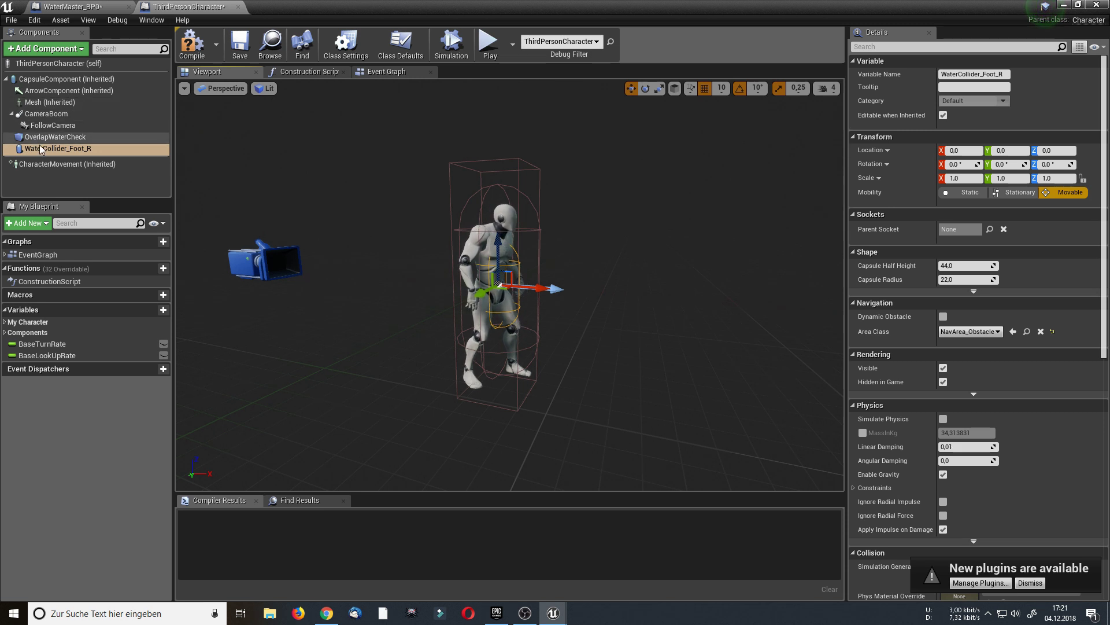
{"action": "left_click_drag", "start_coordinate": [52, 155], "coordinate": [44, 108]}
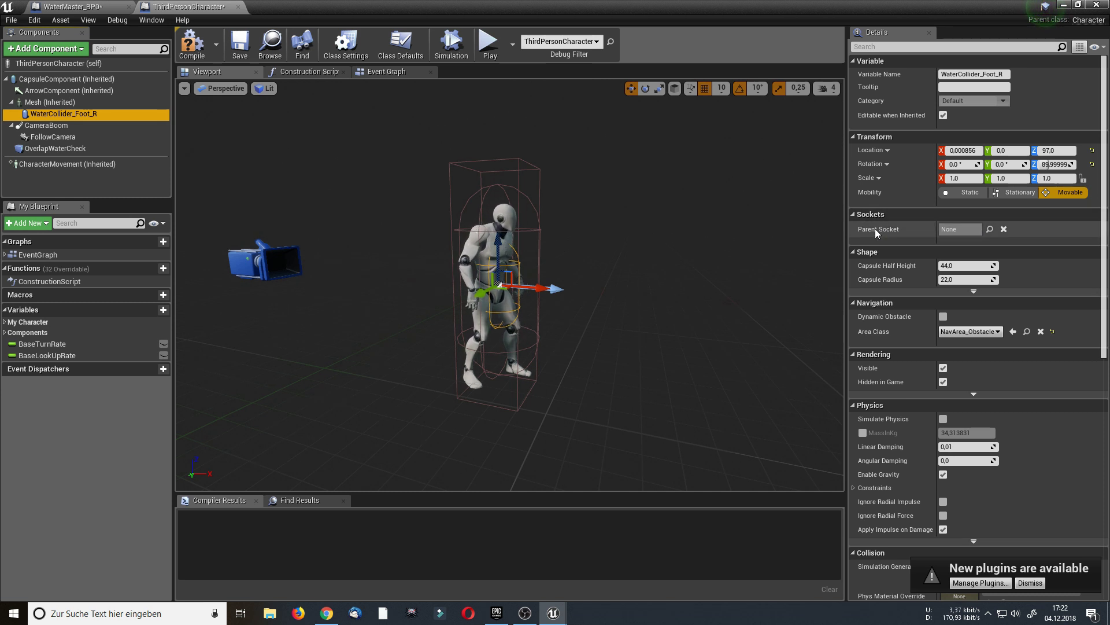
Step: Set WaterCollider_Foot_R's Parent Socket to foot_r
{"action": "left_click", "coordinate": [990, 230]}
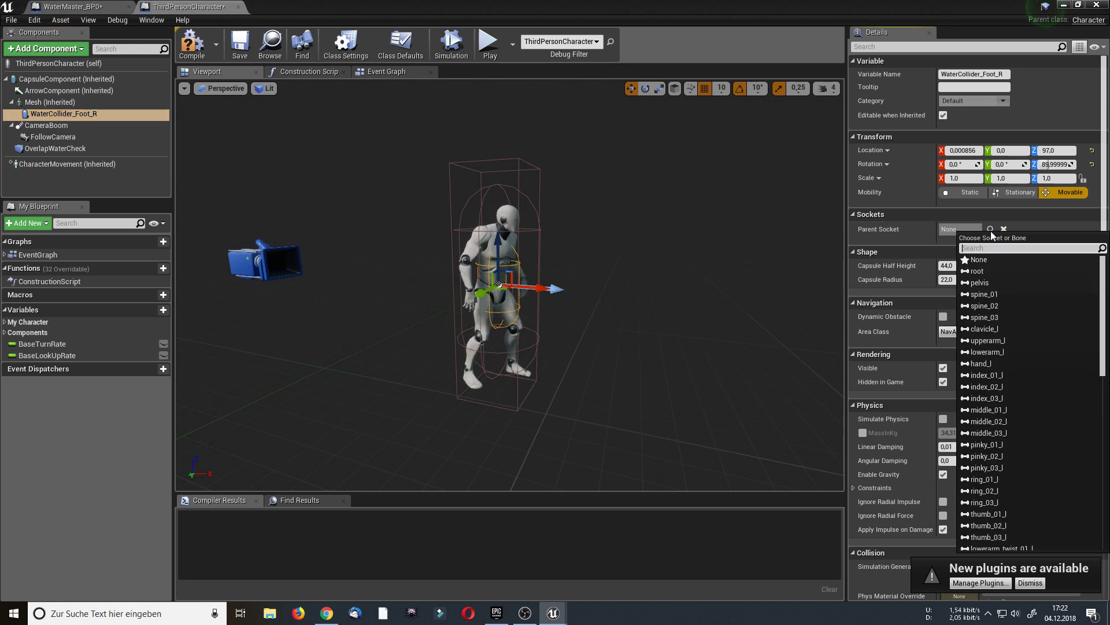
{"action": "type", "text": "foot"}
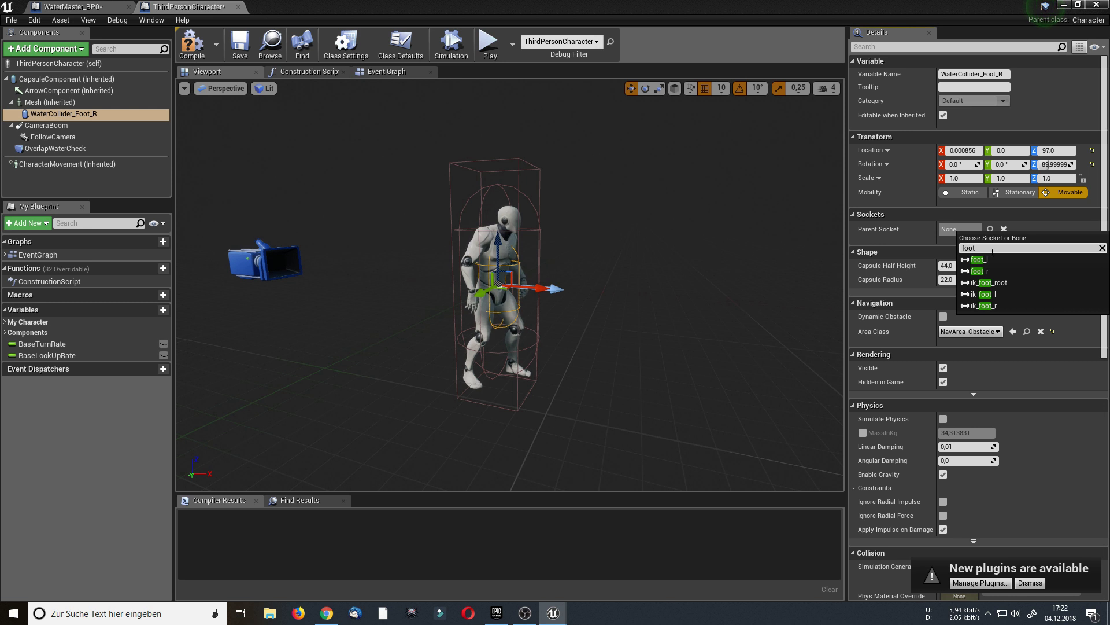
{"action": "left_click", "coordinate": [1001, 273]}
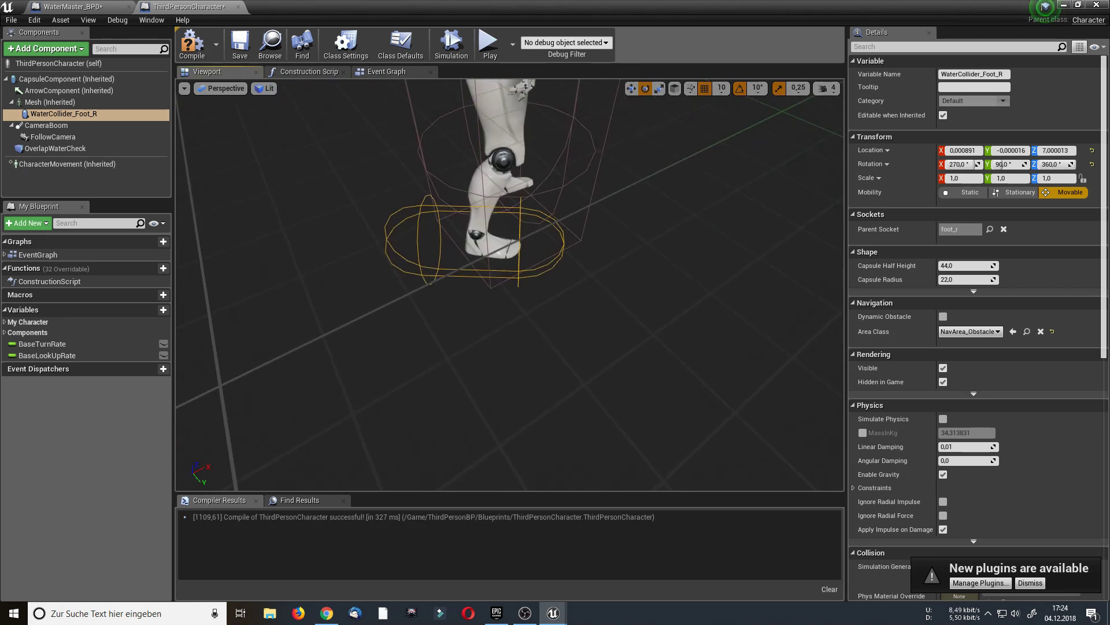
Step: Rotate, move and shrink the capsule to fit around the right foot
{"action": "left_click", "coordinate": [631, 88]}
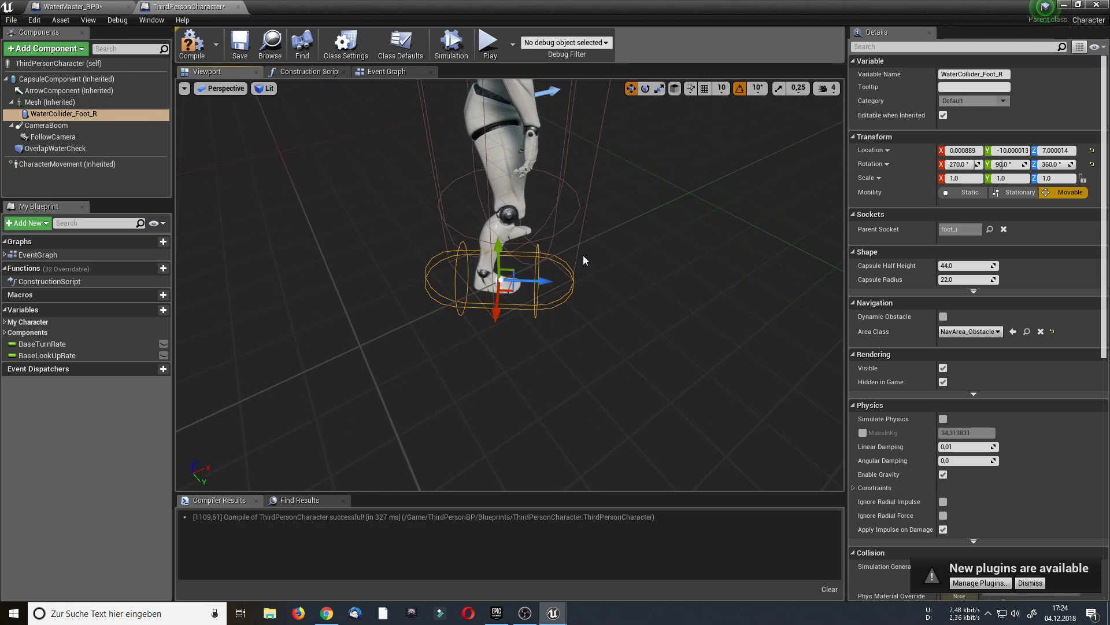
{"action": "key", "text": "r"}
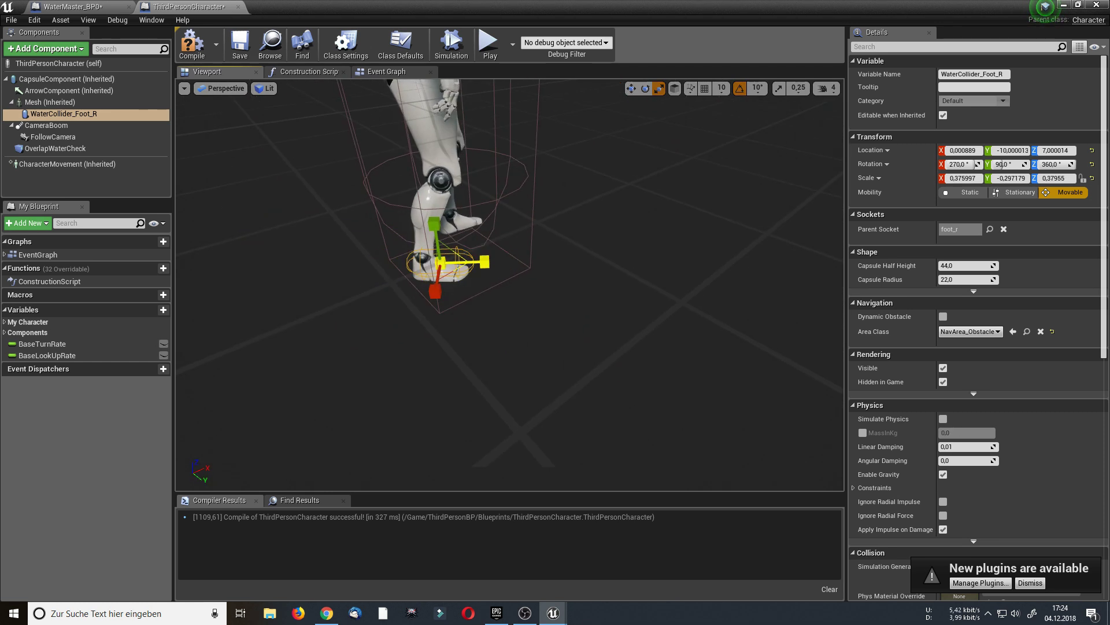
{"action": "left_click", "coordinate": [631, 88]}
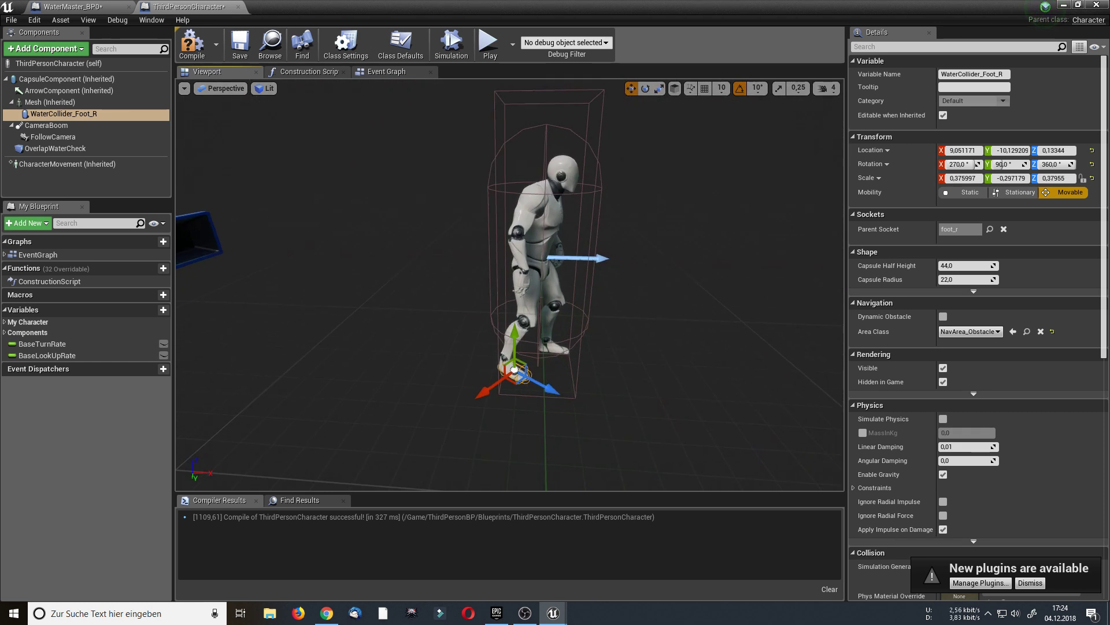
{"action": "mouse_move", "coordinate": [453, 160]}
{"action": "right_mouse_down"}
{"action": "mouse_move", "coordinate": [488, 161]}
{"action": "mouse_move", "coordinate": [453, 160]}
{"action": "right_mouse_up"}
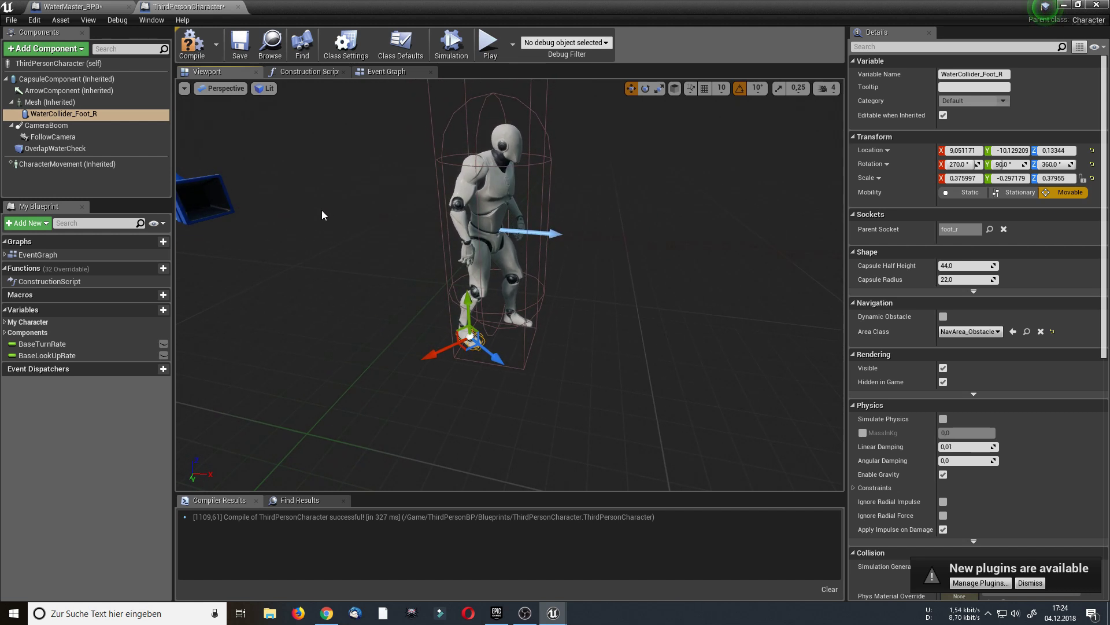
Step: Compile ThirdPersonCharacter, recompile WaterMaster_BP0 without errors, and close both blueprint editors
{"action": "left_click", "coordinate": [191, 53]}
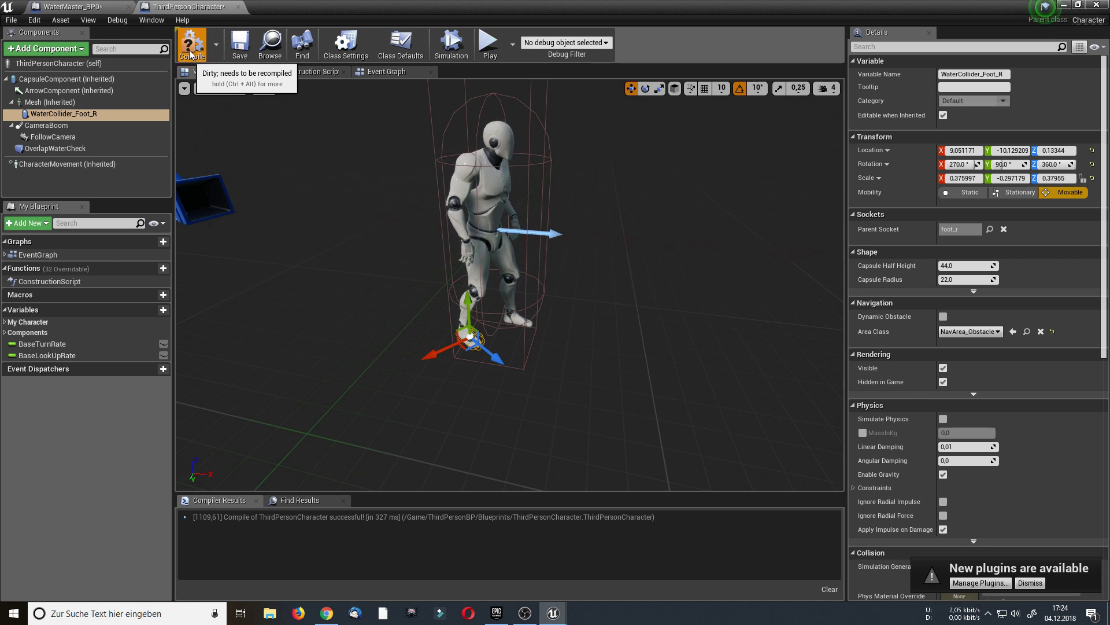
{"action": "left_click", "coordinate": [237, 8]}
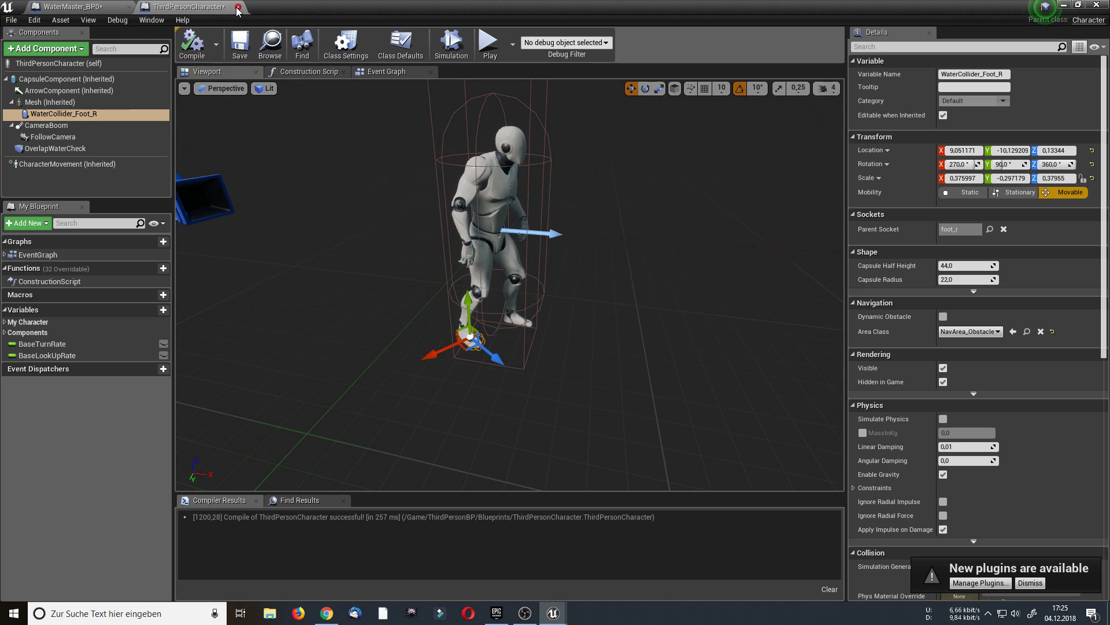
{"action": "left_click", "coordinate": [186, 54]}
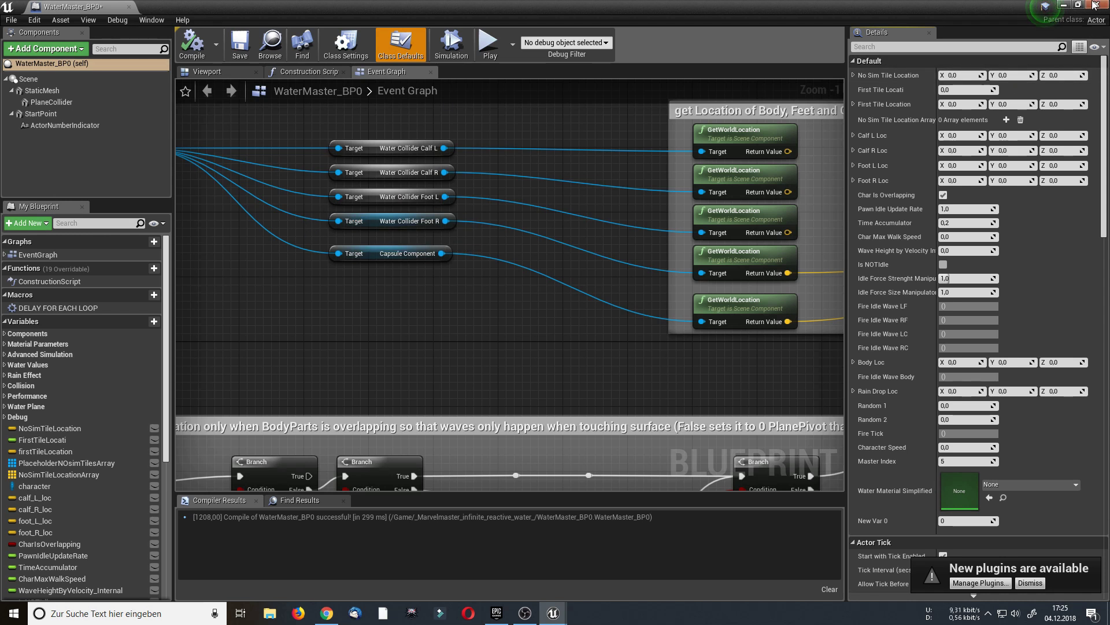
{"action": "left_click", "coordinate": [1095, 5]}
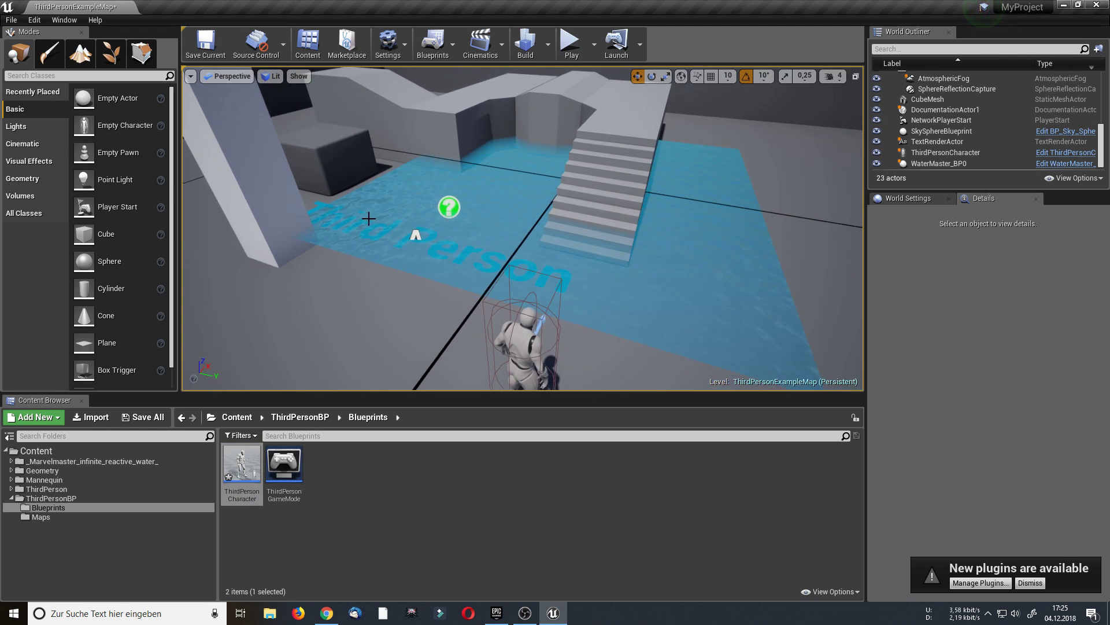
Step: Select WaterMaster_BP0 and tick Enable Feet Collision in its Details
{"action": "scroll", "coordinate": [370, 223], "scroll_direction": "down", "scroll_amount": 5}
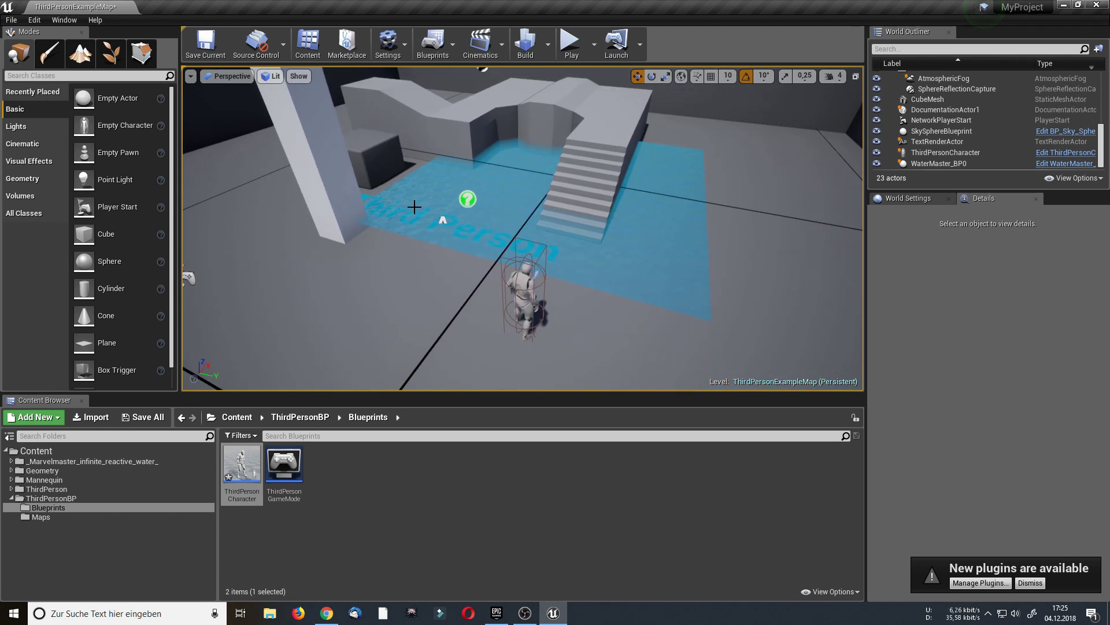
{"action": "left_click", "coordinate": [415, 203]}
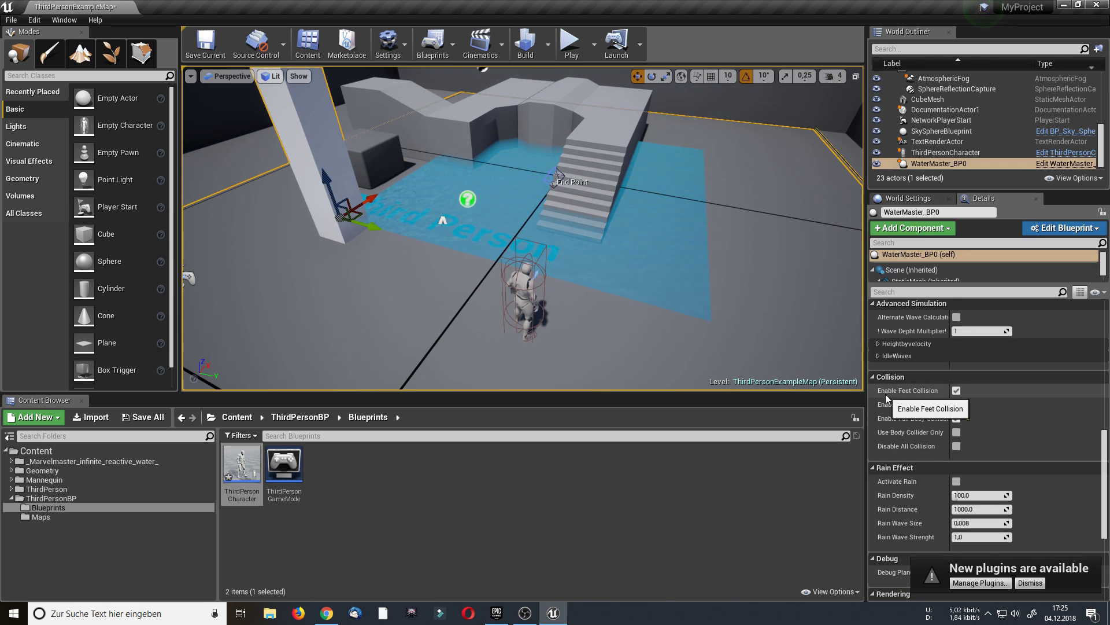
{"action": "left_click", "coordinate": [957, 392]}
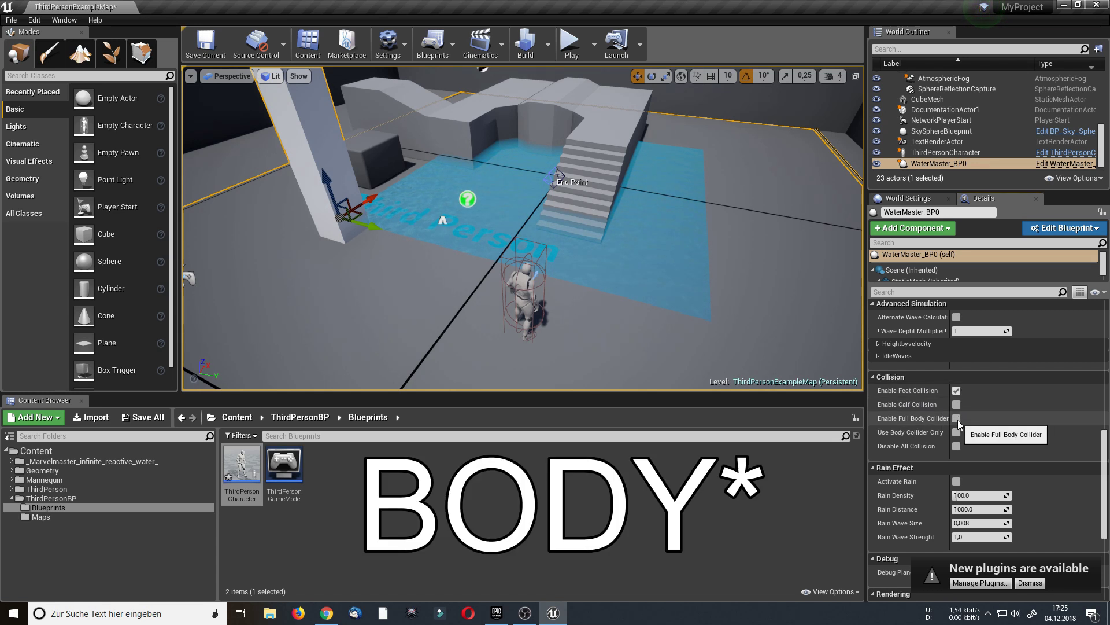
Step: Play-test the level, running the character forward, back and left through the water, then stop
{"action": "left_click", "coordinate": [571, 41]}
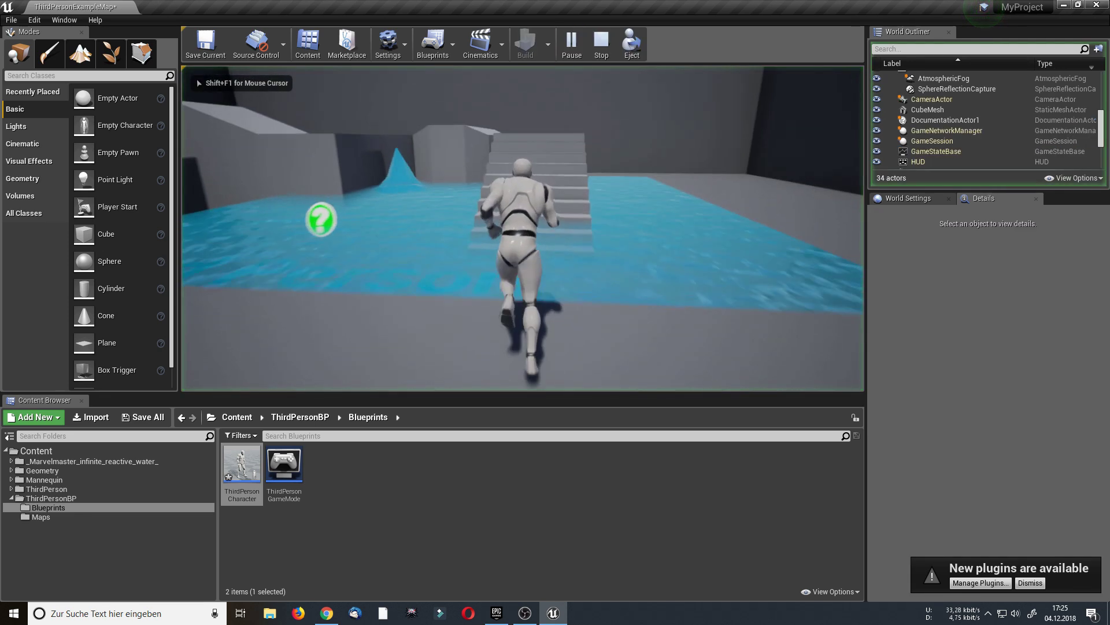
{"action": "key", "text": "w"}
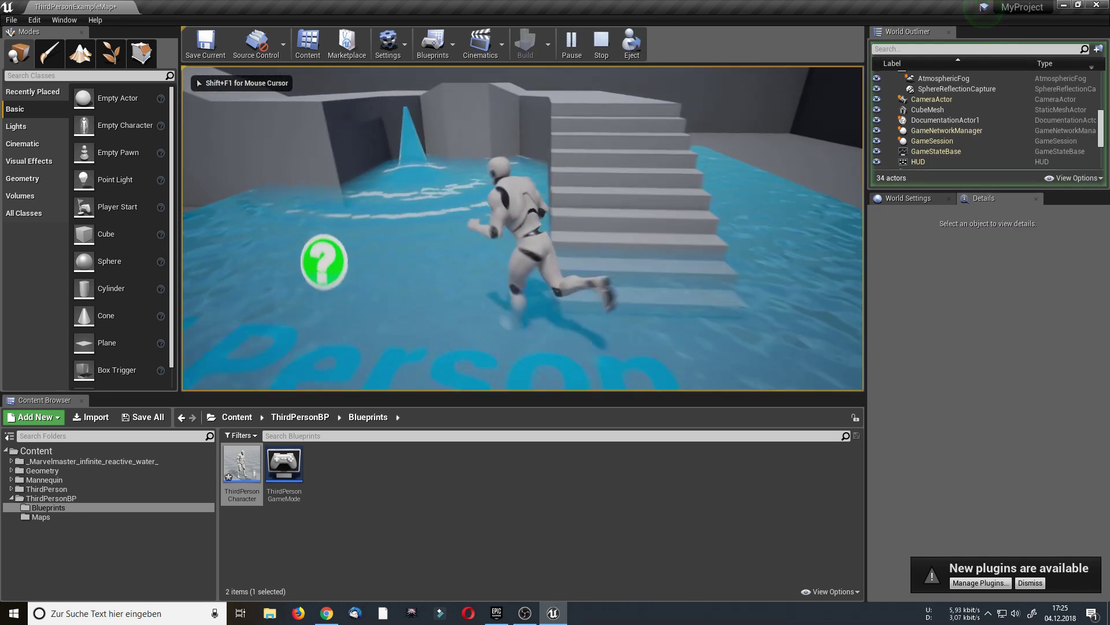
{"action": "key", "text": "s"}
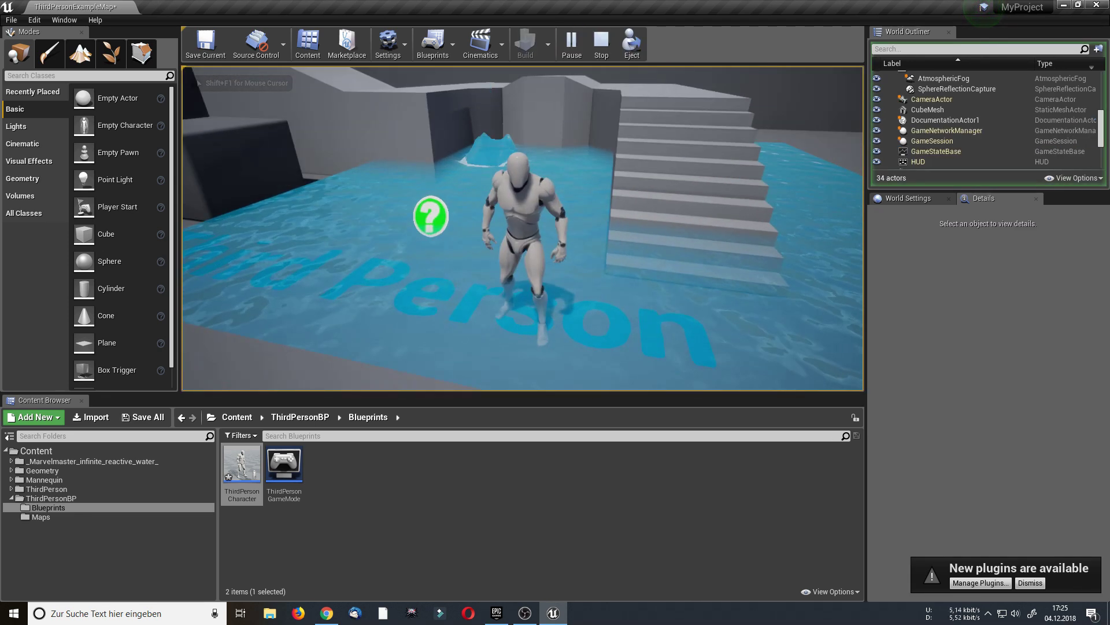
{"action": "key", "text": "a"}
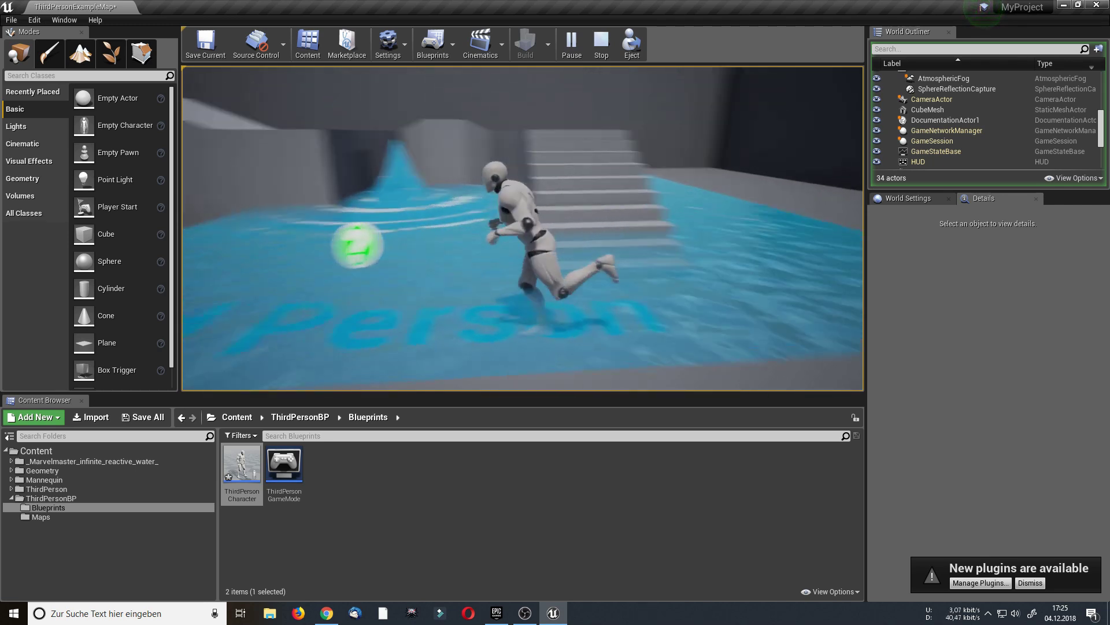
{"action": "key", "text": "w"}
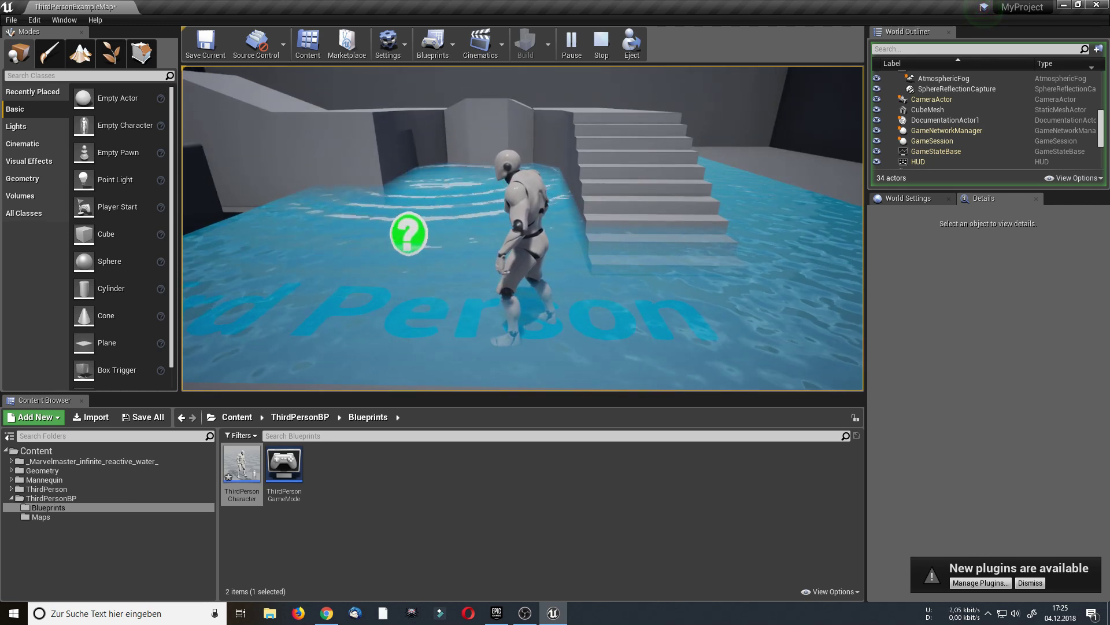
{"action": "key", "text": "Escape"}
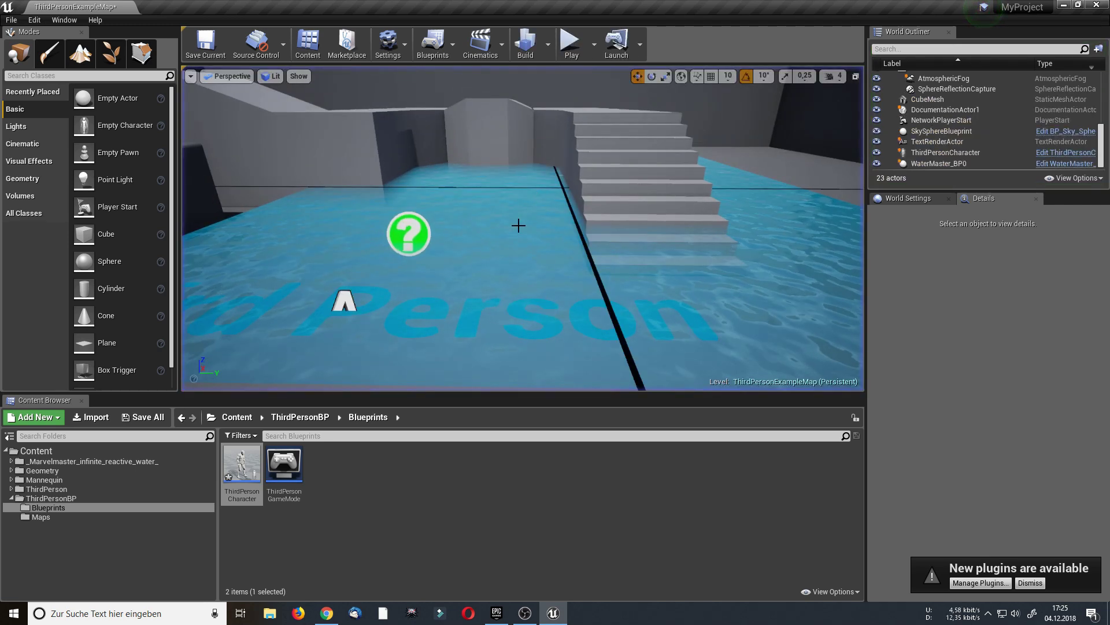
Step: Reselect WaterMaster_BP0 and switch on Enable Calf Collision as well
{"action": "left_click", "coordinate": [474, 327]}
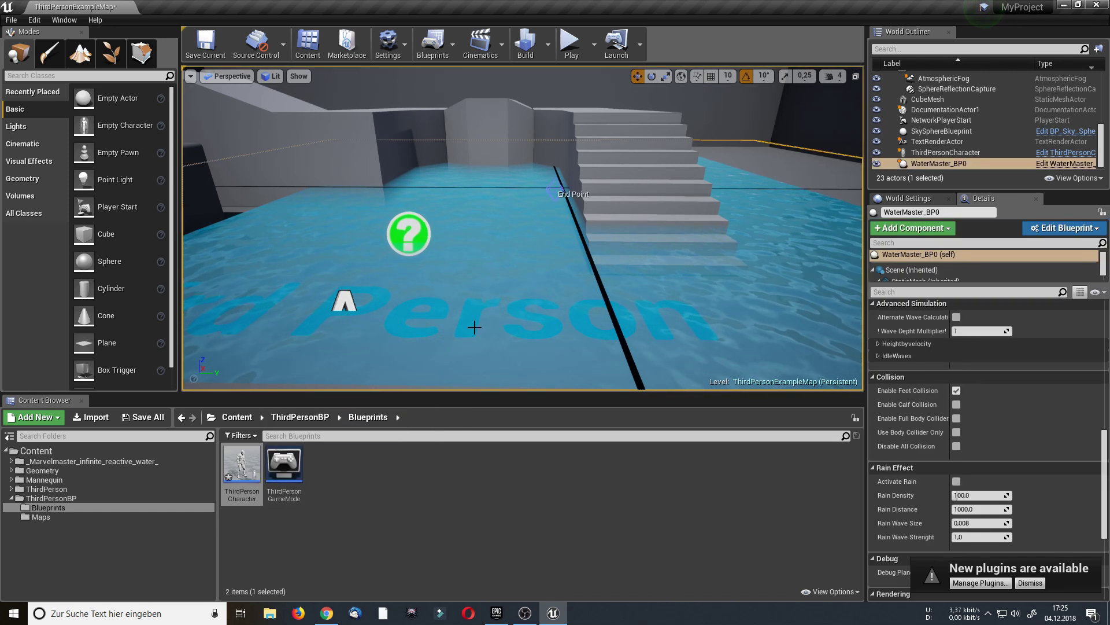
{"action": "left_click_drag", "start_coordinate": [474, 327], "coordinate": [479, 316]}
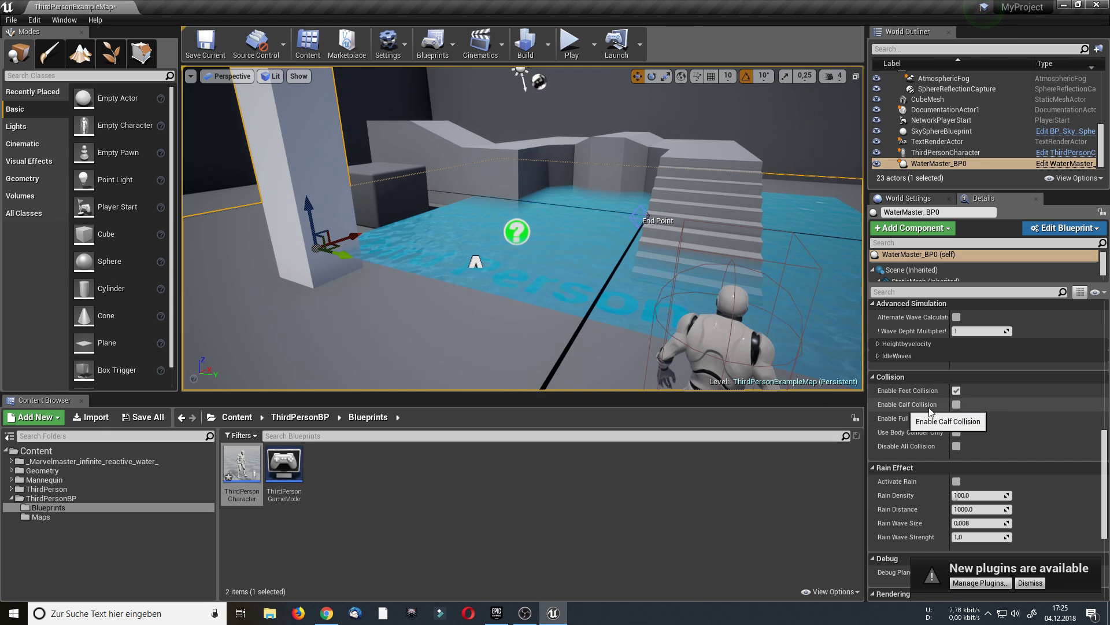
{"action": "left_click", "coordinate": [957, 405]}
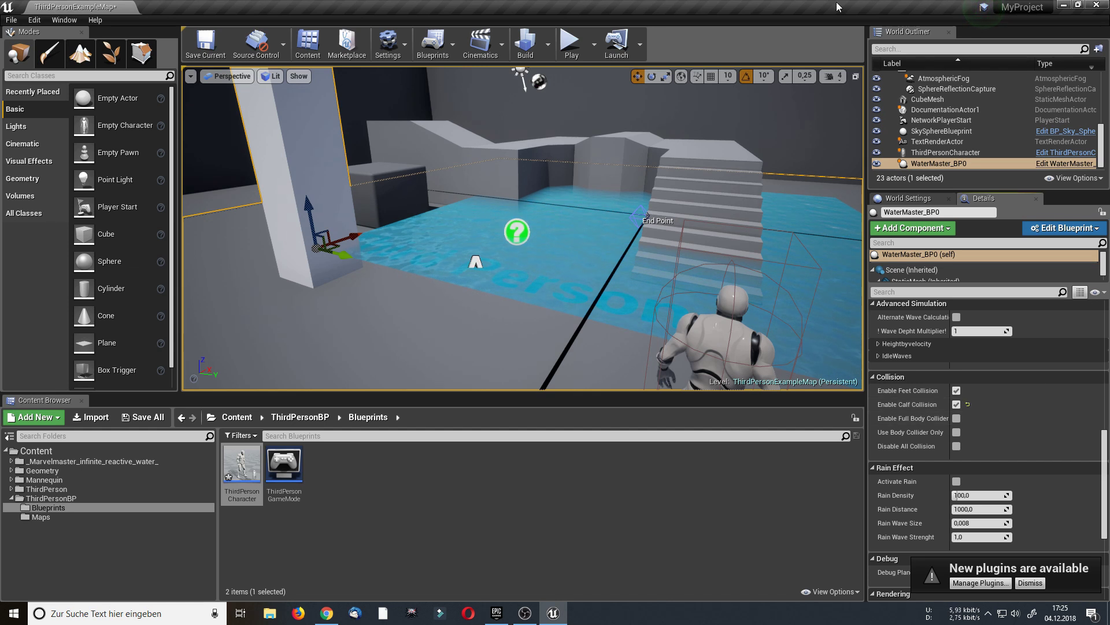
Step: Start another play-test and run the character forward and left through the rippling water
{"action": "left_click", "coordinate": [574, 49]}
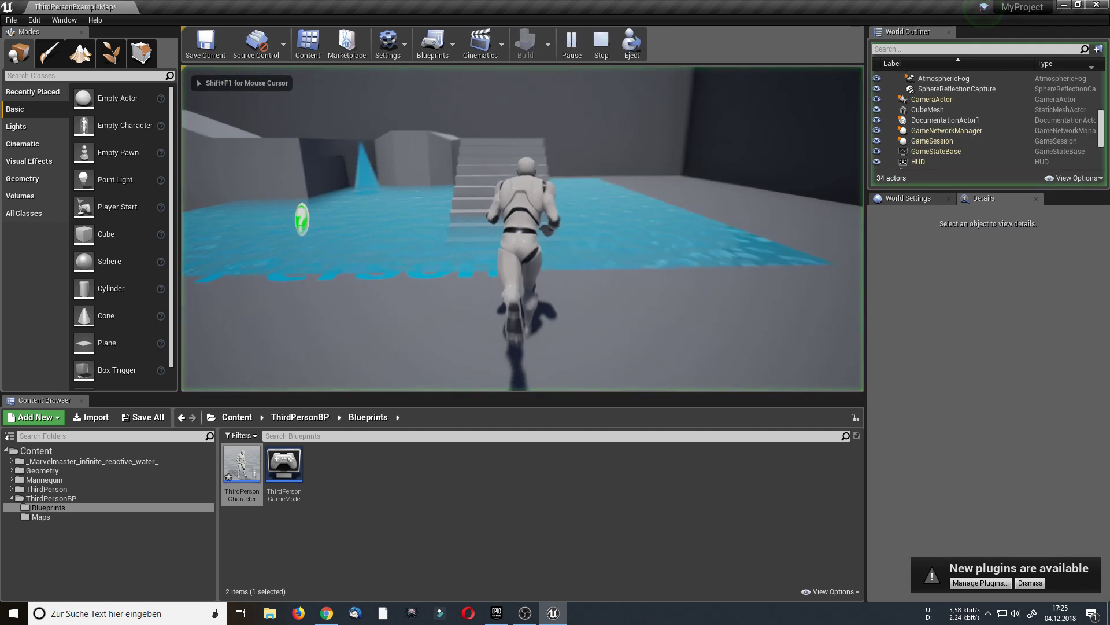
{"action": "key", "text": "w"}
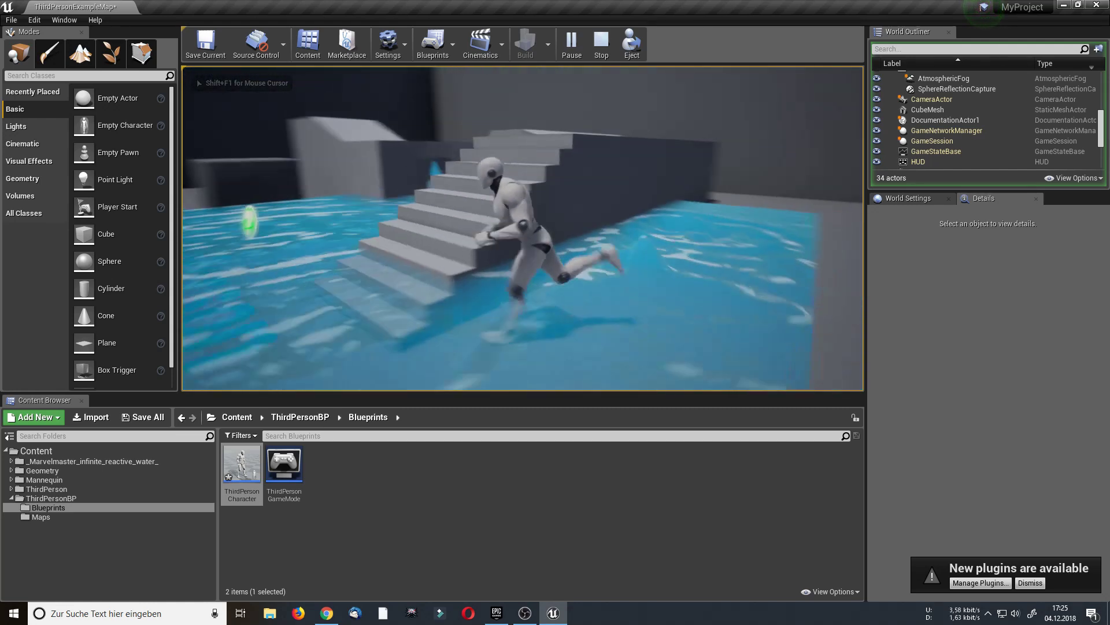
{"action": "key", "text": "a"}
{"action": "key", "text": "a"}
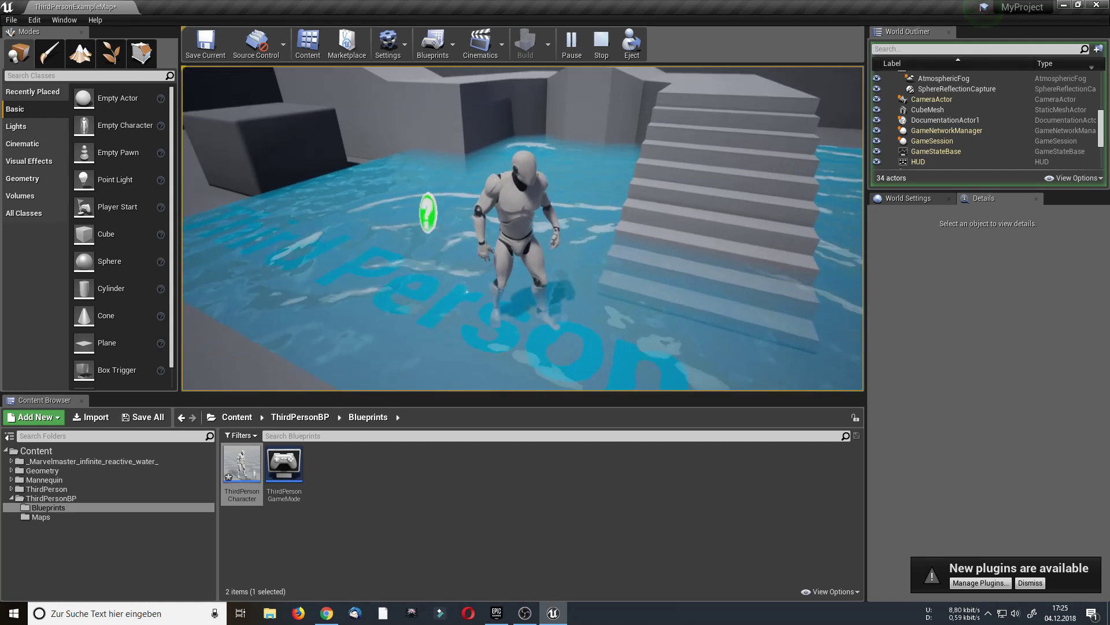